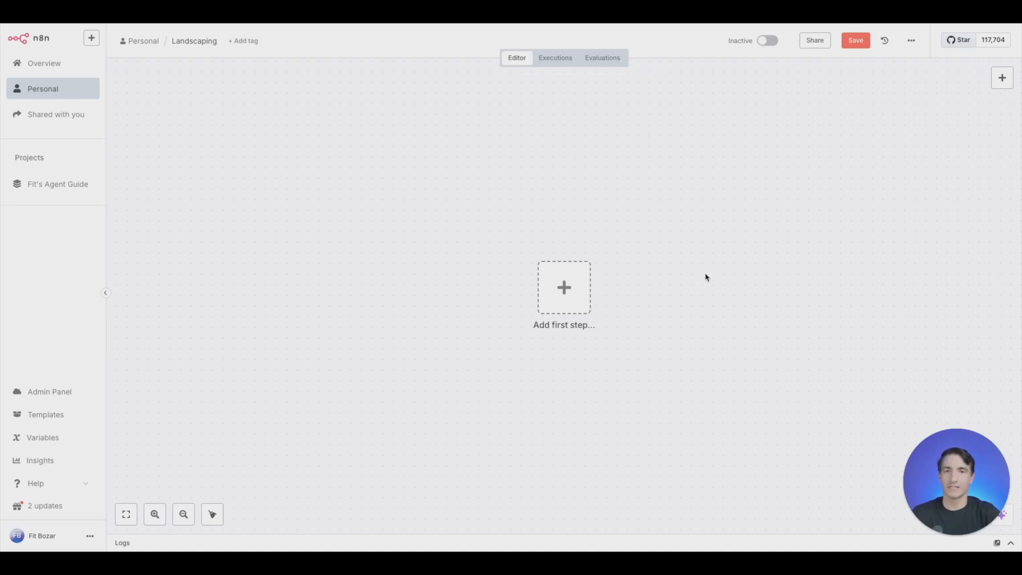
# Add an n8n Form trigger as the first step of the Landscaping workflow.
pyautogui.click(579, 307)
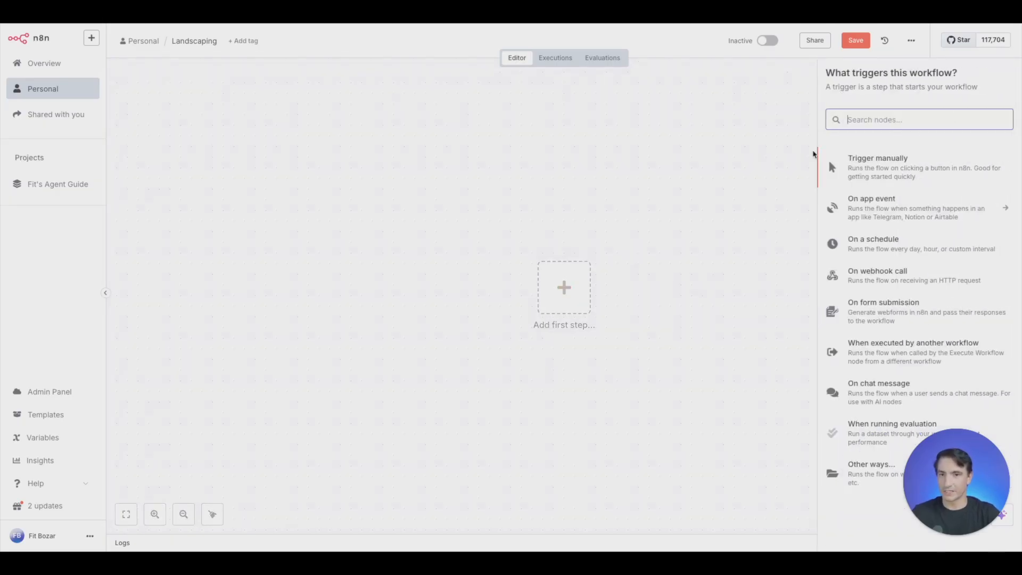
pyautogui.write('form')
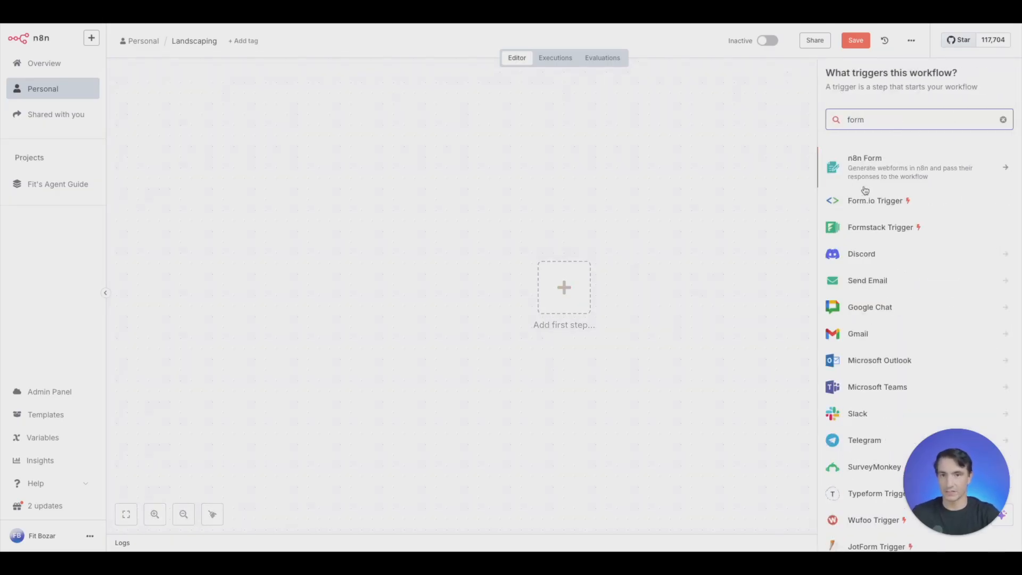
pyautogui.click(899, 174)
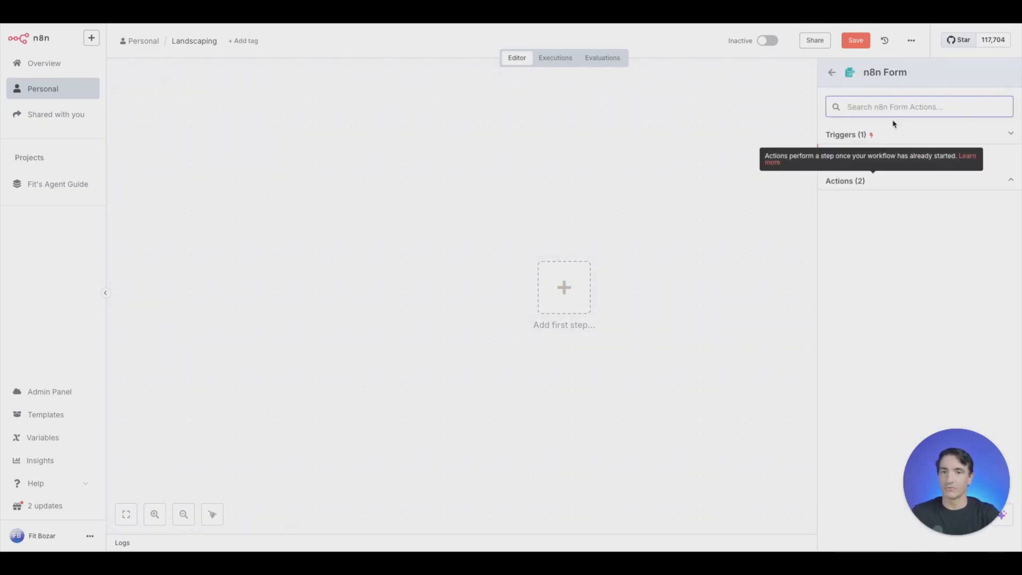
pyautogui.click(899, 155)
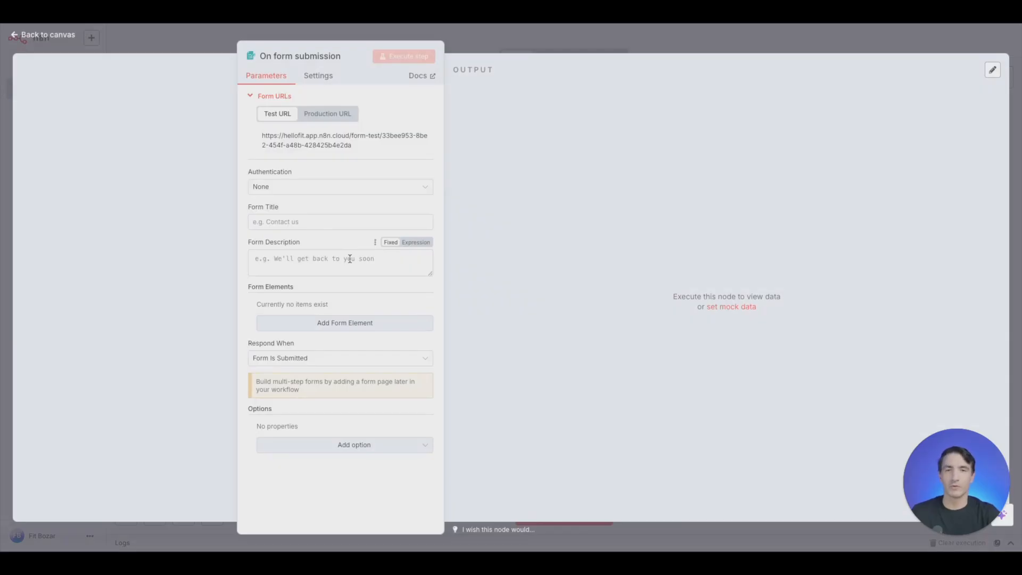
# Set the form title to "Landscaping Invoice" and the form description to "Landscaping & Waste Work".
pyautogui.click(309, 227)
pyautogui.write('Landscaping Invoice')
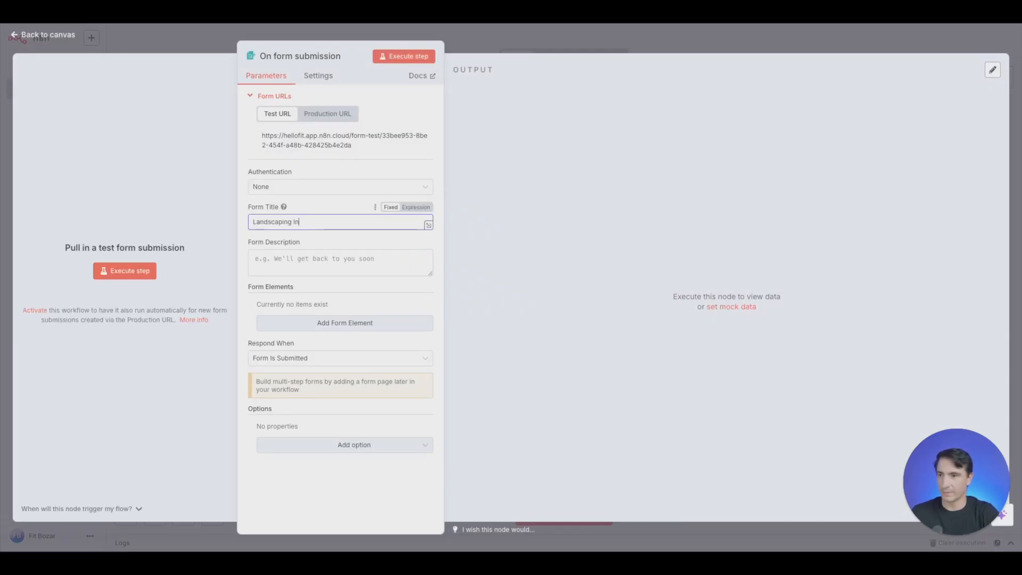
pyautogui.click(302, 256)
pyautogui.write('Landscaping & Waste Work')
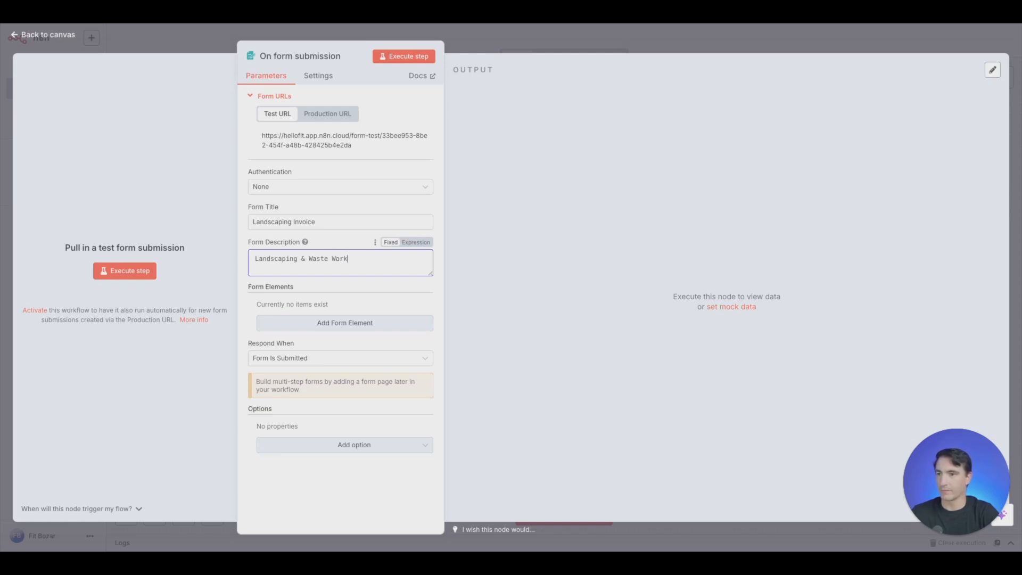
# Add a first form element called "Name" and make it a required field.
pyautogui.click(349, 324)
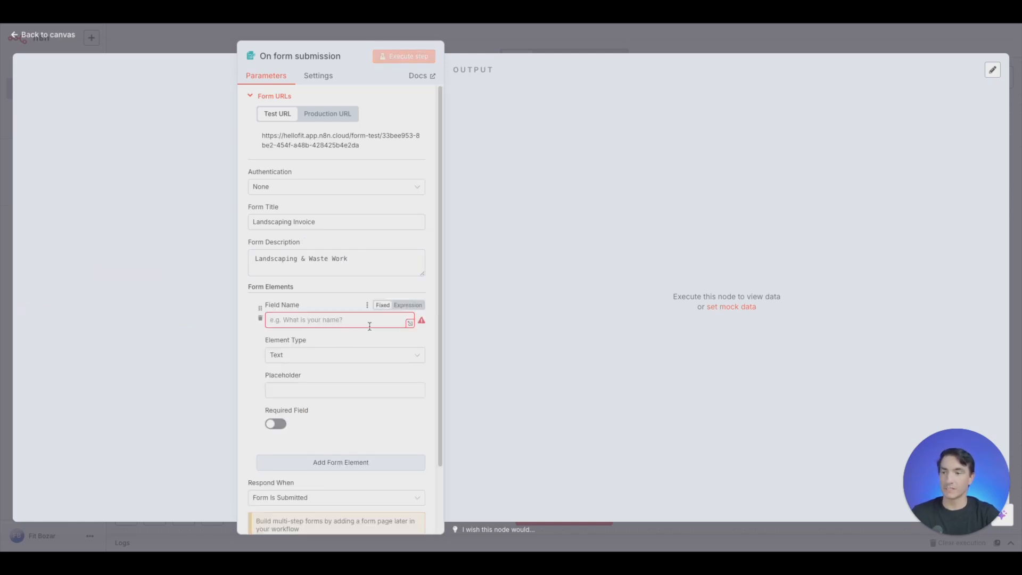
pyautogui.click(370, 326)
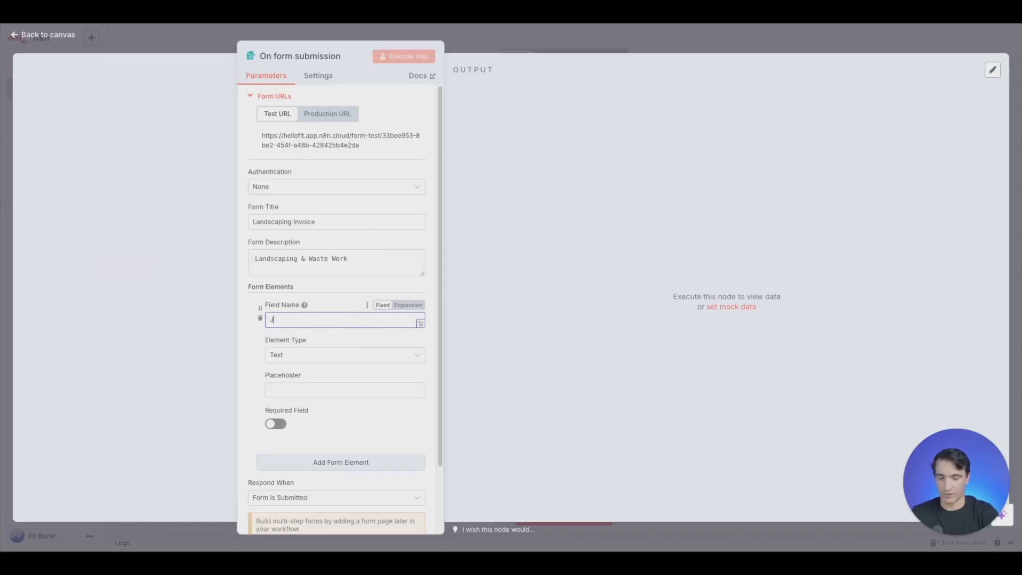
pyautogui.write('John')
pyautogui.press('BackSpace')
pyautogui.press('BackSpace')
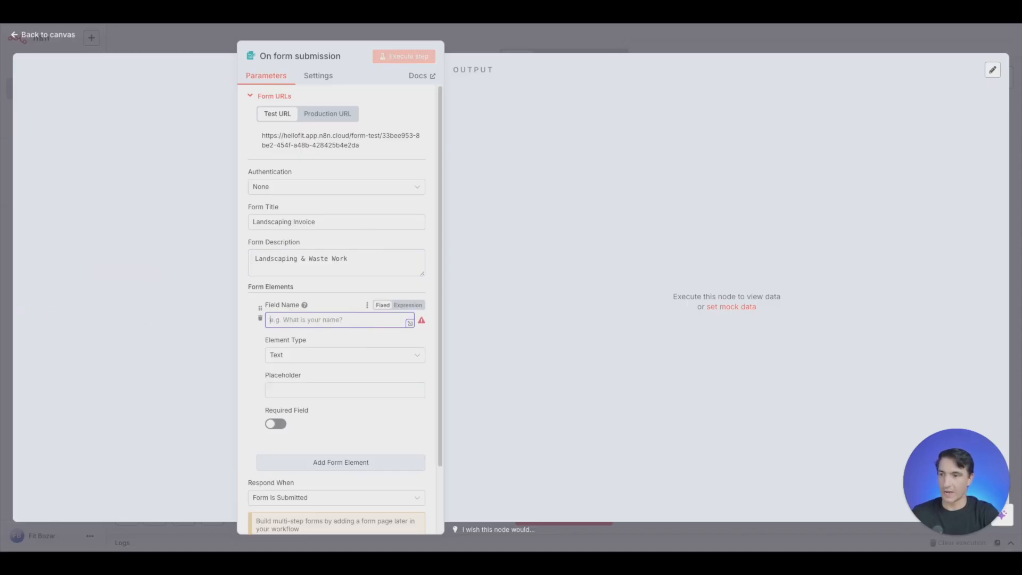
pyautogui.write('Name')
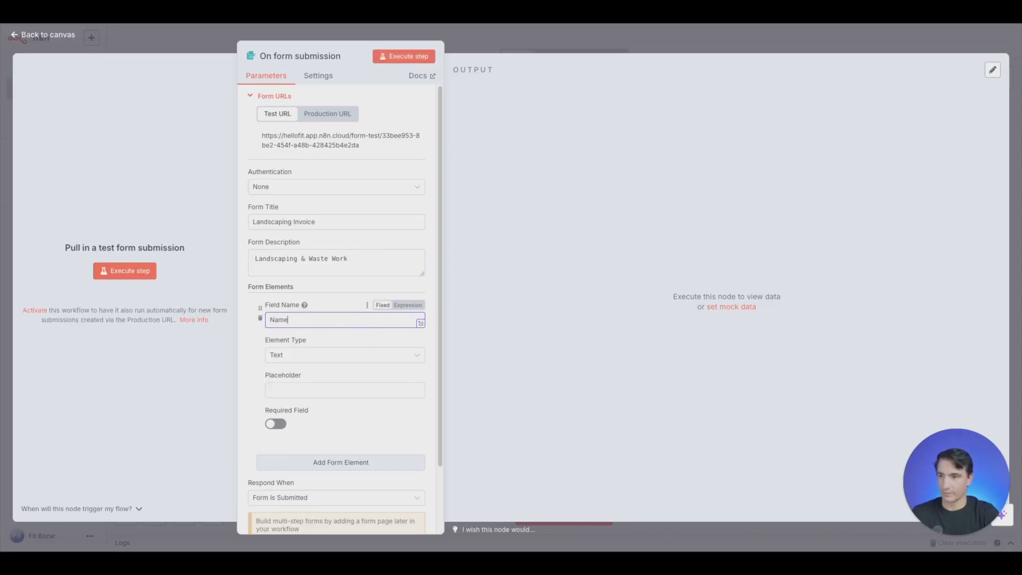
pyautogui.click(272, 424)
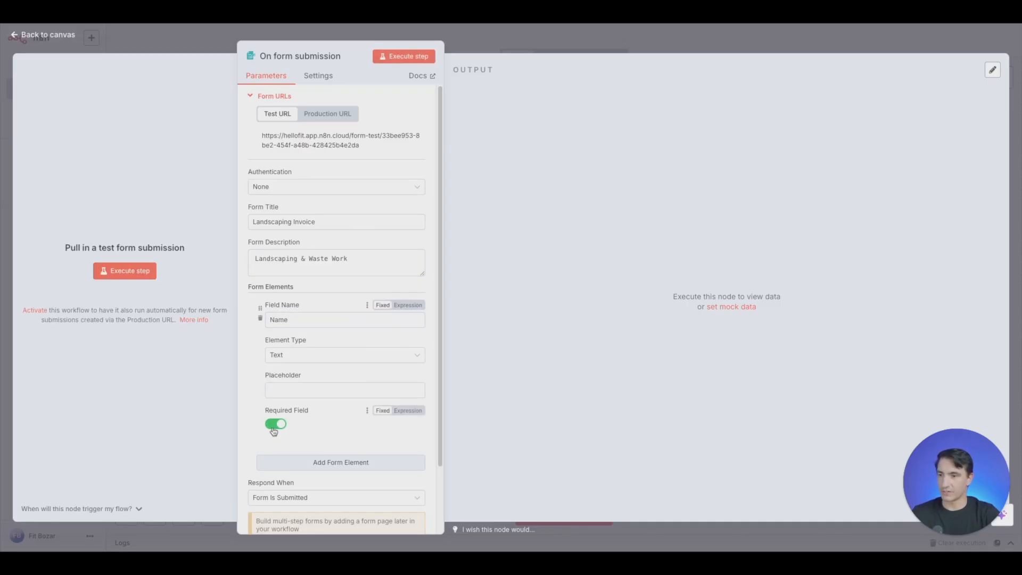
# Add a second form element called "Email" and make it required.
pyautogui.click(330, 462)
pyautogui.scroll(-5, 308, 292)
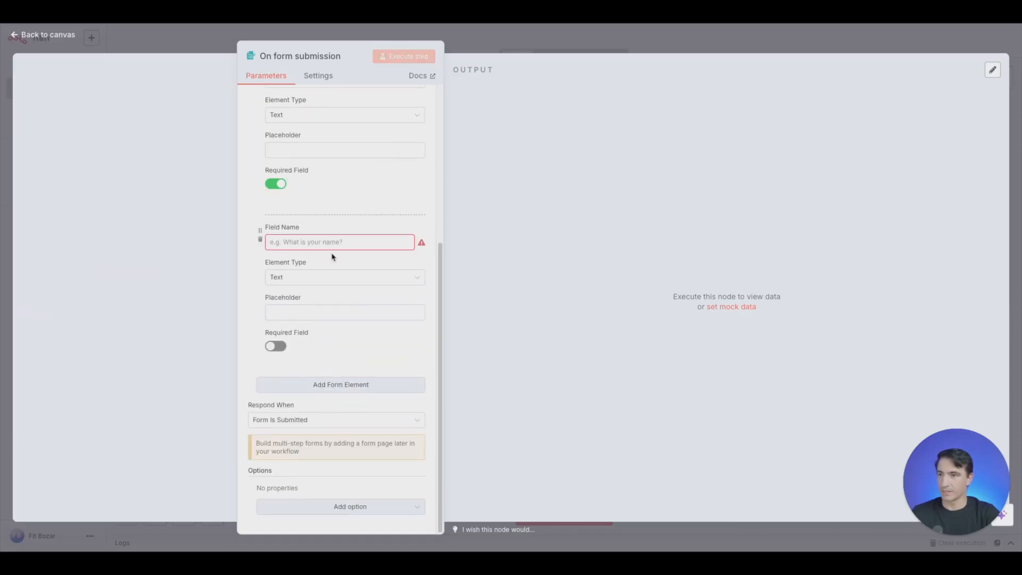
pyautogui.write('Ema')
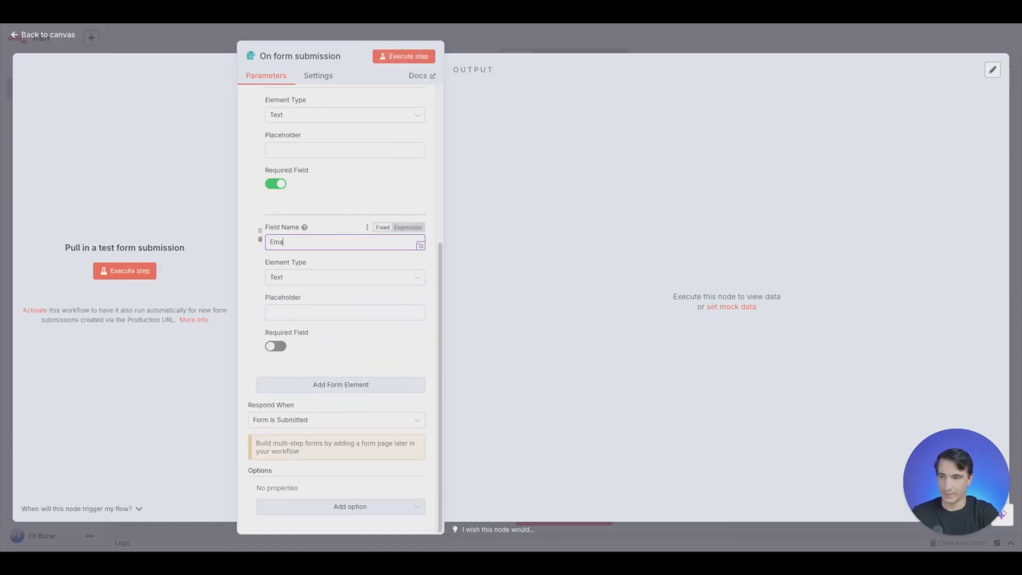
pyautogui.click(276, 346)
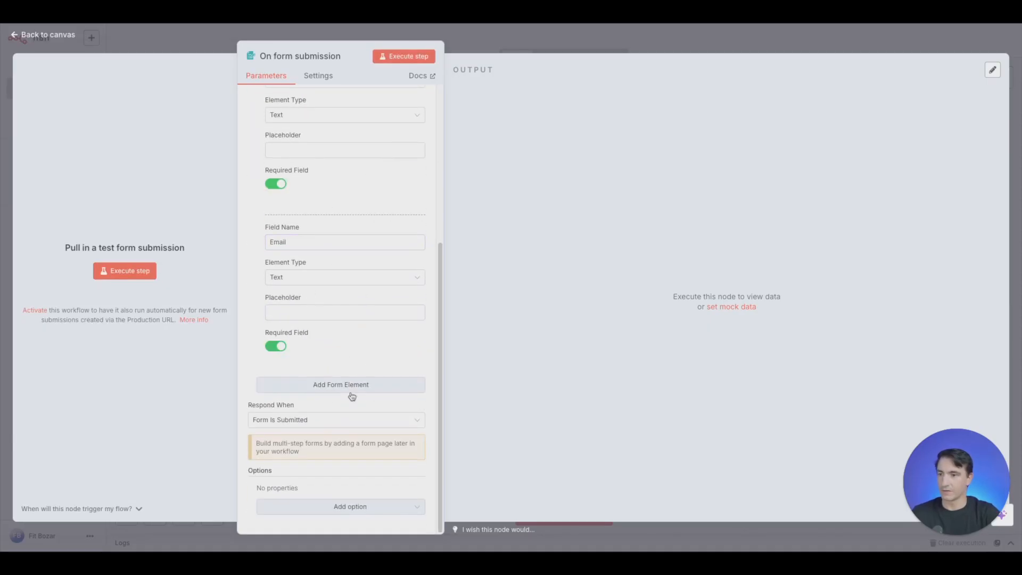
# Add a required form element called "Address" below the Email field.
pyautogui.click(346, 386)
pyautogui.scroll(-3, 322, 404)
pyautogui.click(341, 242)
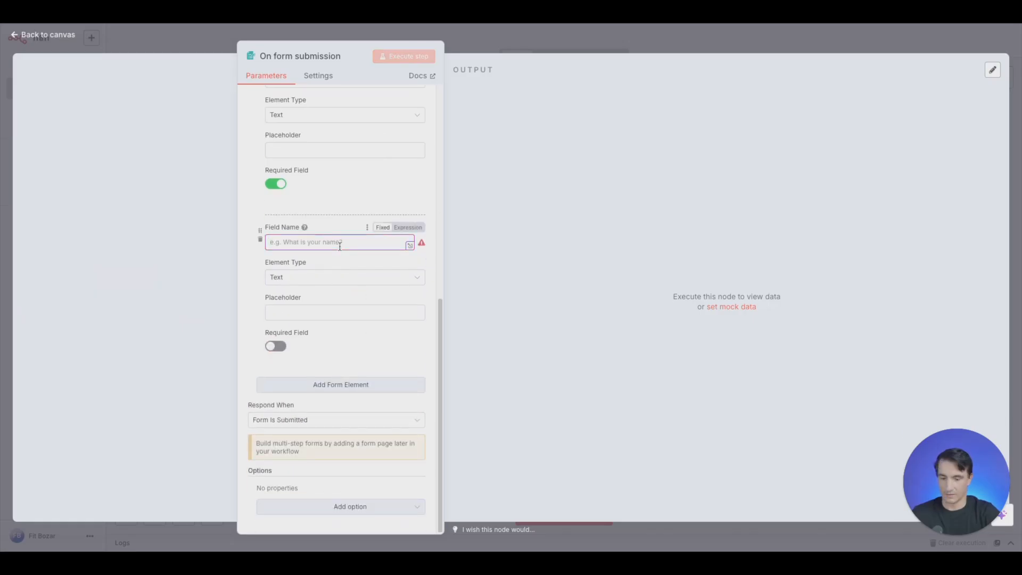
pyautogui.write('Address')
pyautogui.click(281, 350)
# Add a form element called "Today's Date" with element type Date and make it required.
pyautogui.click(326, 385)
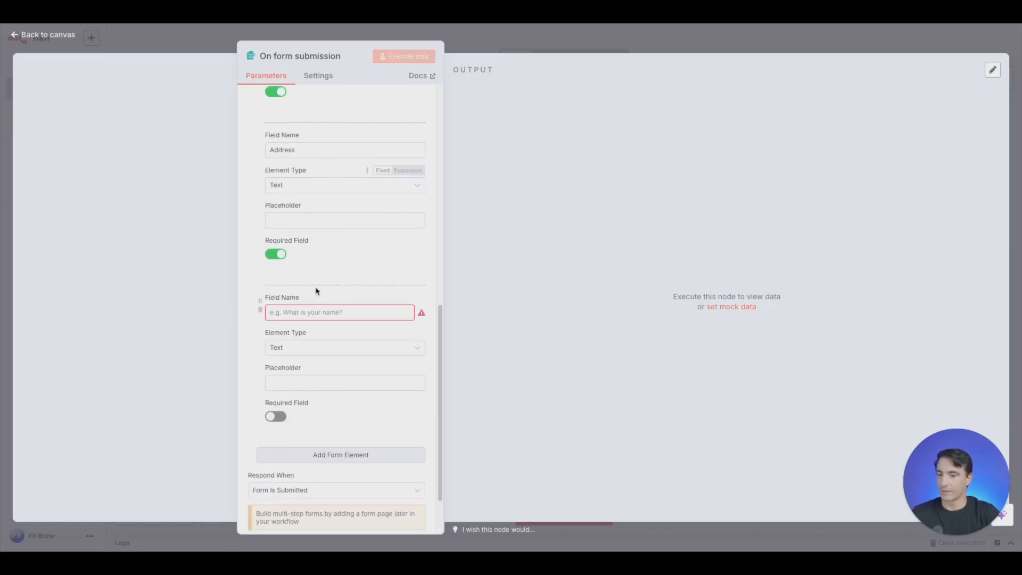
pyautogui.click(311, 314)
pyautogui.write("Today's")
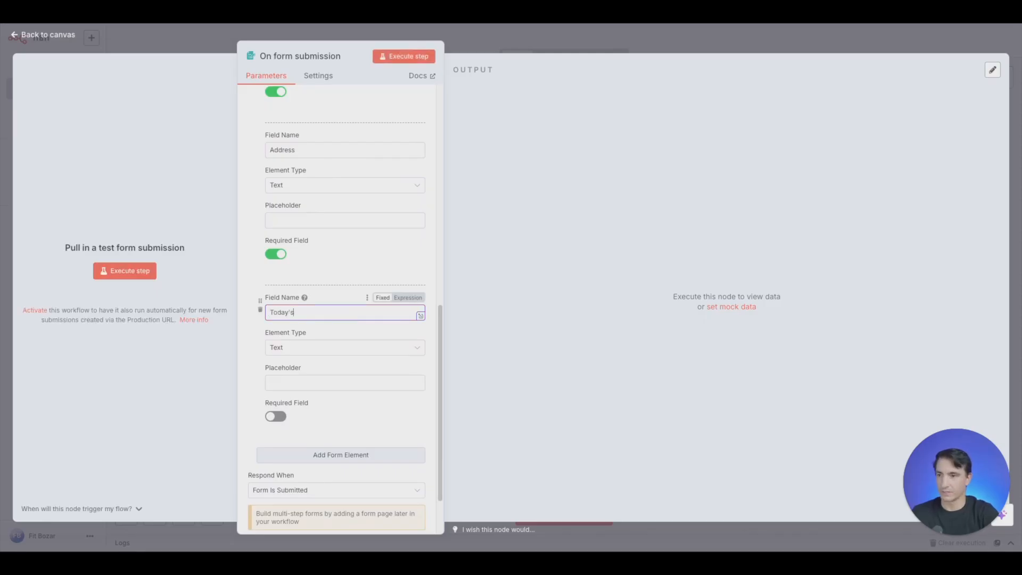
pyautogui.write(' Date')
pyautogui.click(399, 348)
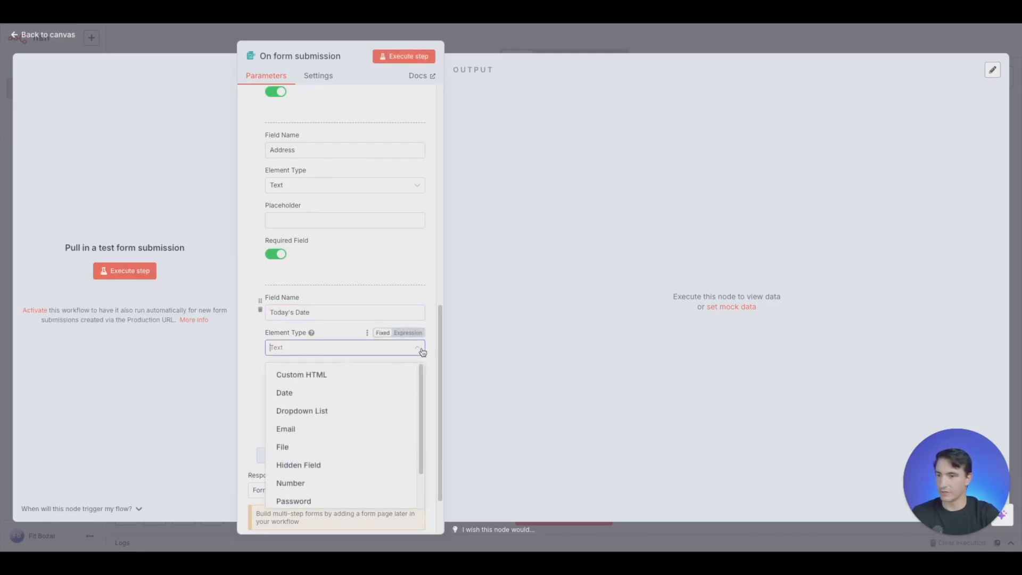
pyautogui.click(284, 373)
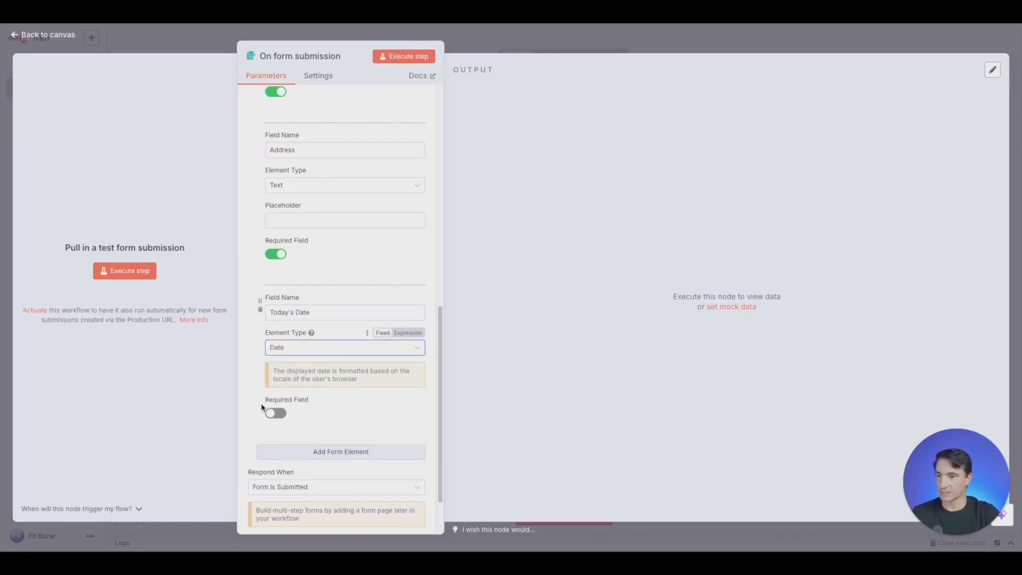
pyautogui.click(276, 413)
# Add a form element called "Due Date" with element type Date and make it required.
pyautogui.scroll(-2, 314, 344)
pyautogui.click(334, 384)
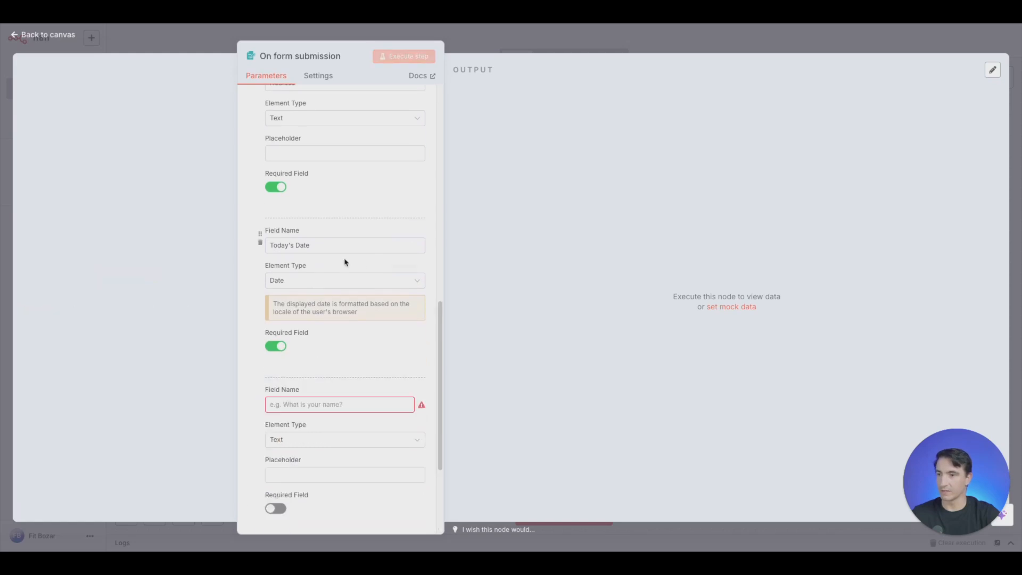
pyautogui.scroll(-2, 327, 320)
pyautogui.click(328, 330)
pyautogui.write('Due ')
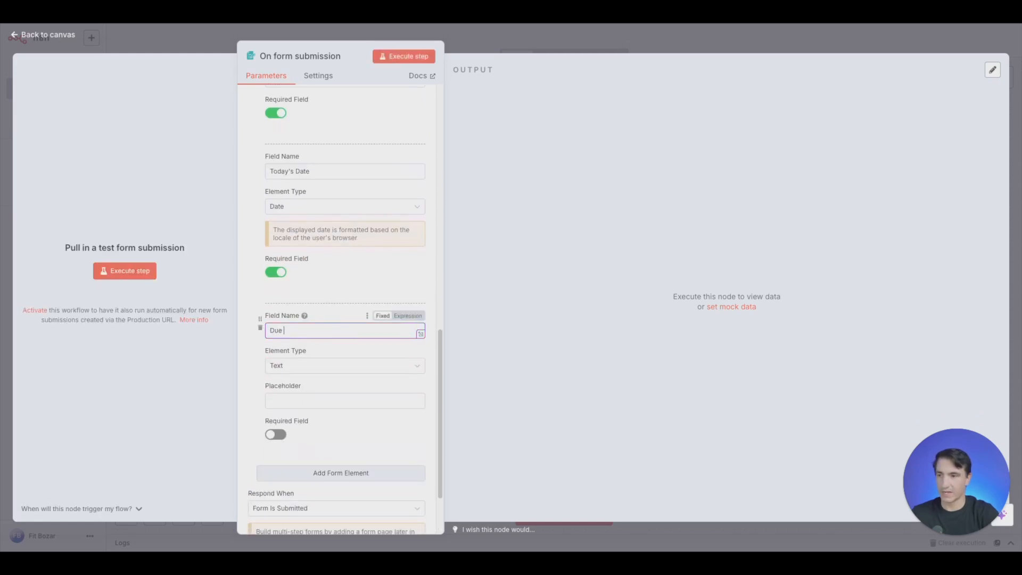
pyautogui.write('Tate')
pyautogui.click(349, 366)
pyautogui.scroll(-1, 335, 406)
pyautogui.click(336, 392)
pyautogui.scroll(-2, 330, 347)
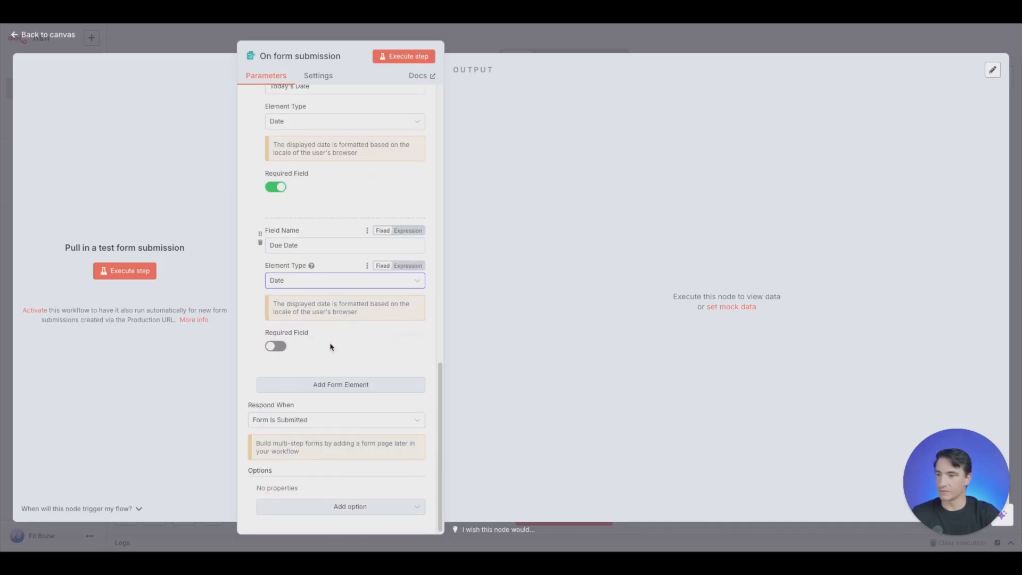
pyautogui.click(276, 346)
# Add a required form element called "Labor Description" after the Due Date field.
pyautogui.click(352, 386)
pyautogui.scroll(-2, 354, 297)
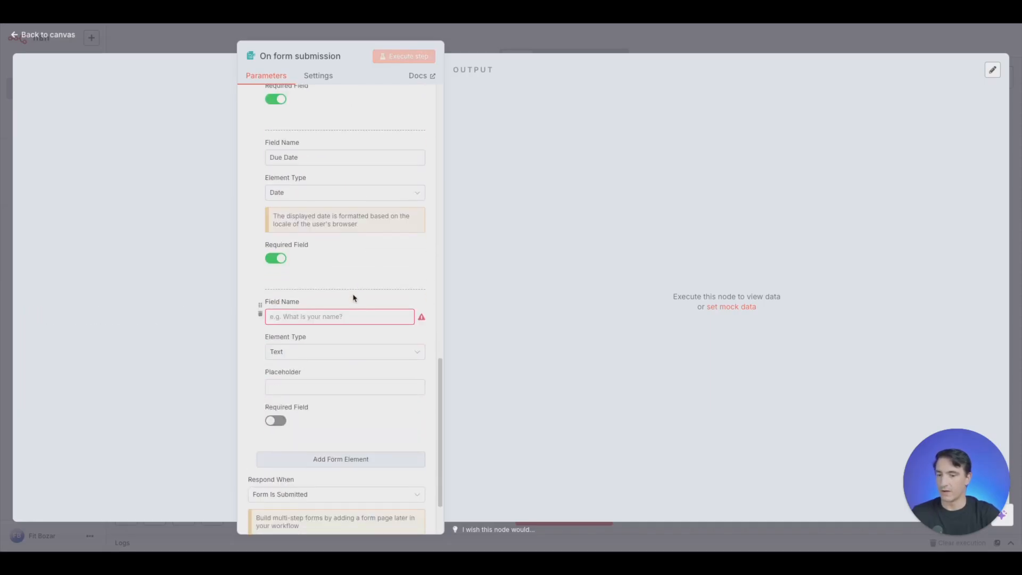
pyautogui.write('Labor Descriptio')
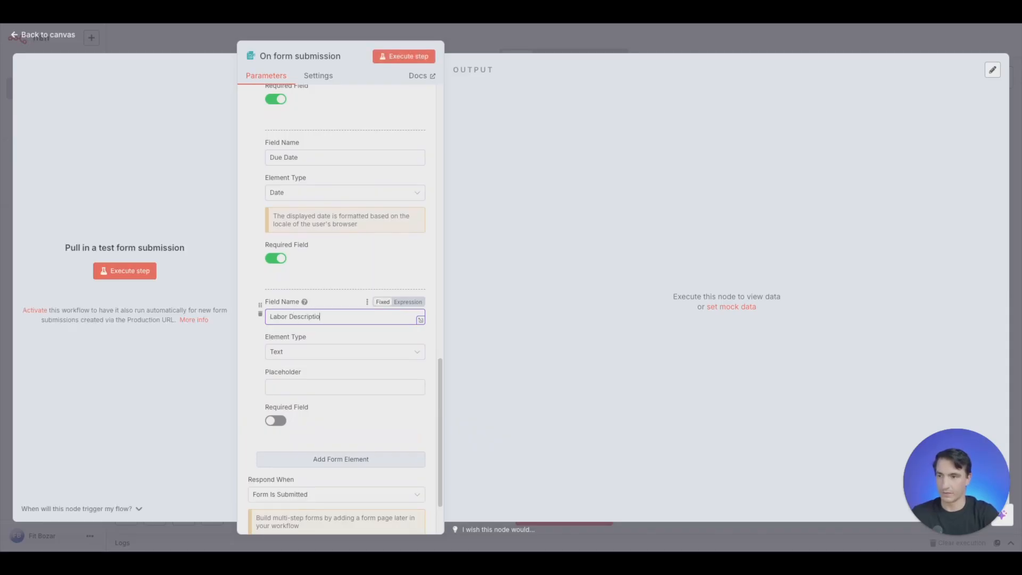
pyautogui.scroll(-2, 292, 366)
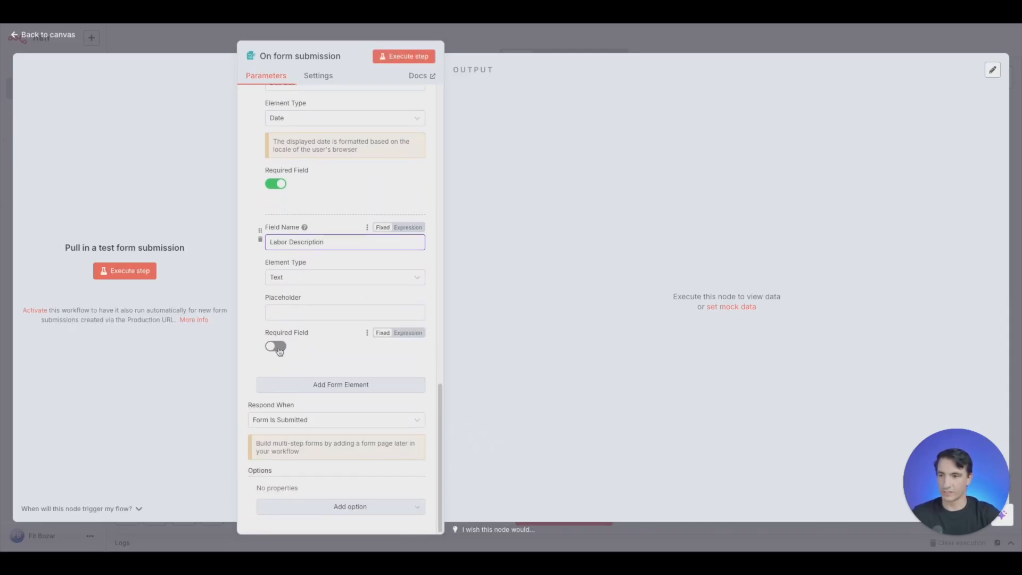
pyautogui.click(276, 346)
# Add a required form element called "Labor Hours" after the Labor Description field.
pyautogui.click(326, 383)
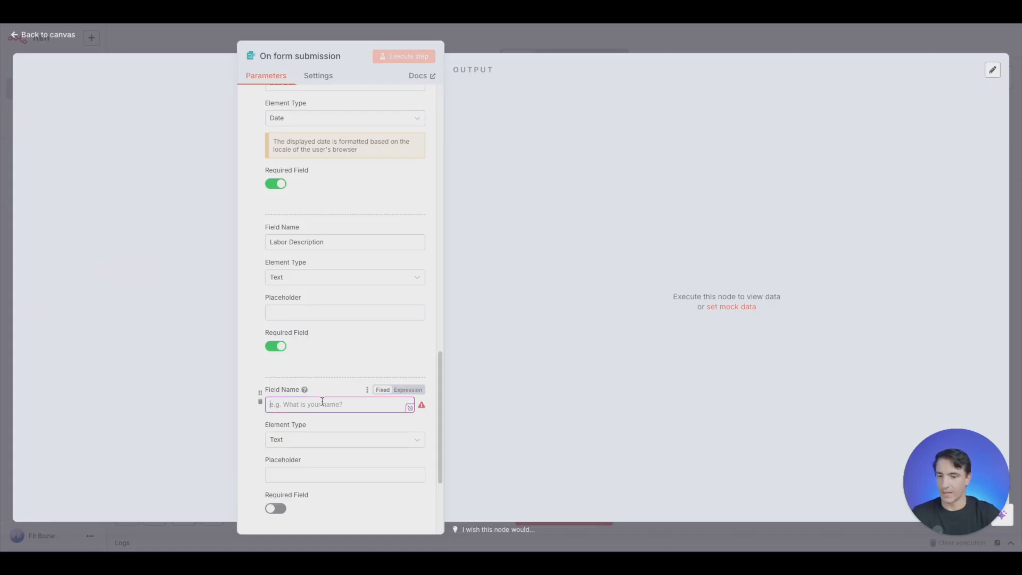
pyautogui.write('Labor Hours')
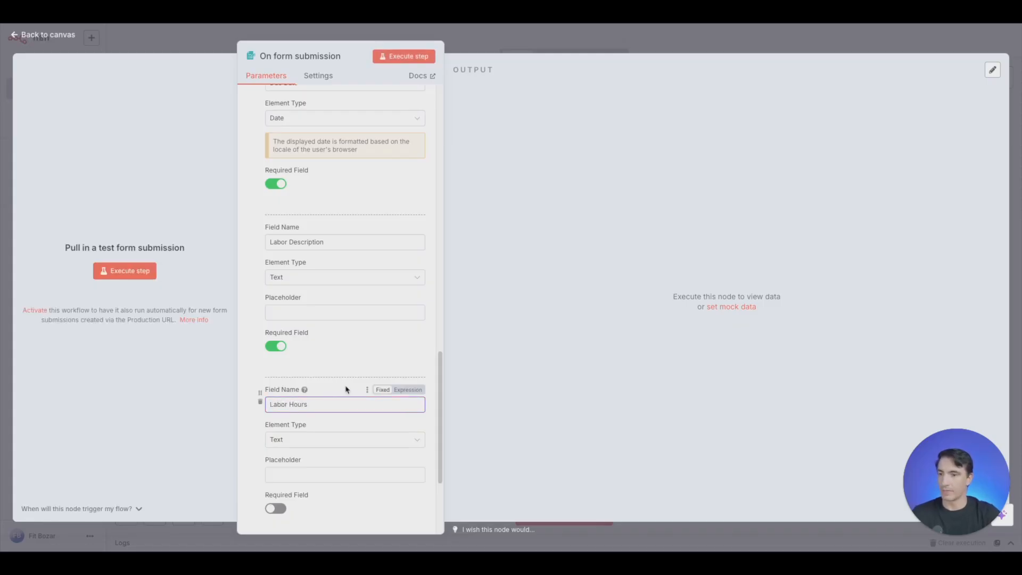
pyautogui.scroll(-3, 344, 387)
pyautogui.click(276, 346)
# Add a required form element called "Labor Rate" after the Labor Hours field.
pyautogui.click(312, 385)
pyautogui.scroll(-3, 346, 282)
pyautogui.click(335, 242)
pyautogui.write('Labor Rate')
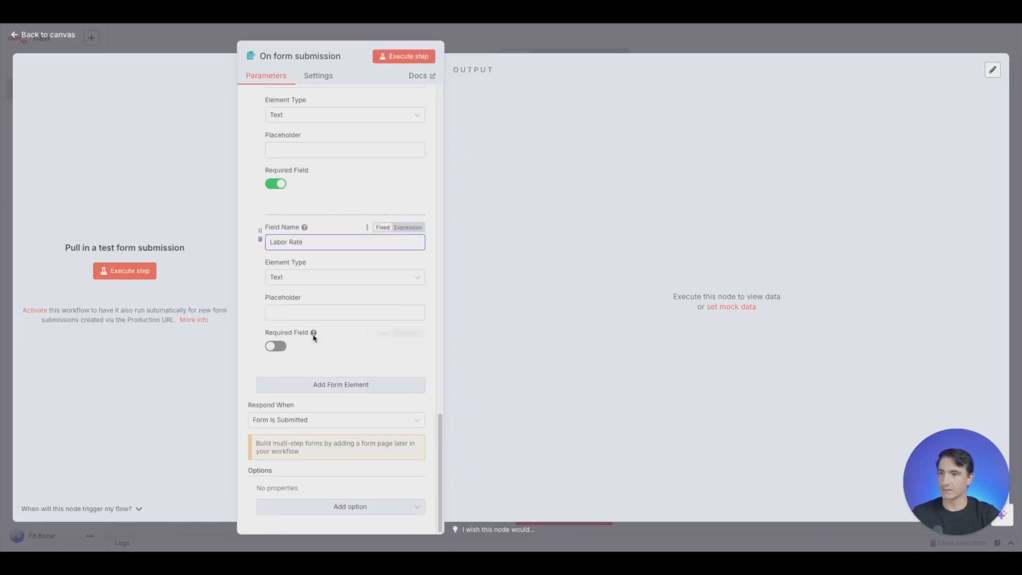
pyautogui.click(275, 346)
# Add a required form element called "Waste Description" after the Labor Rate field.
pyautogui.click(330, 384)
pyautogui.scroll(-3, 330, 303)
pyautogui.click(343, 254)
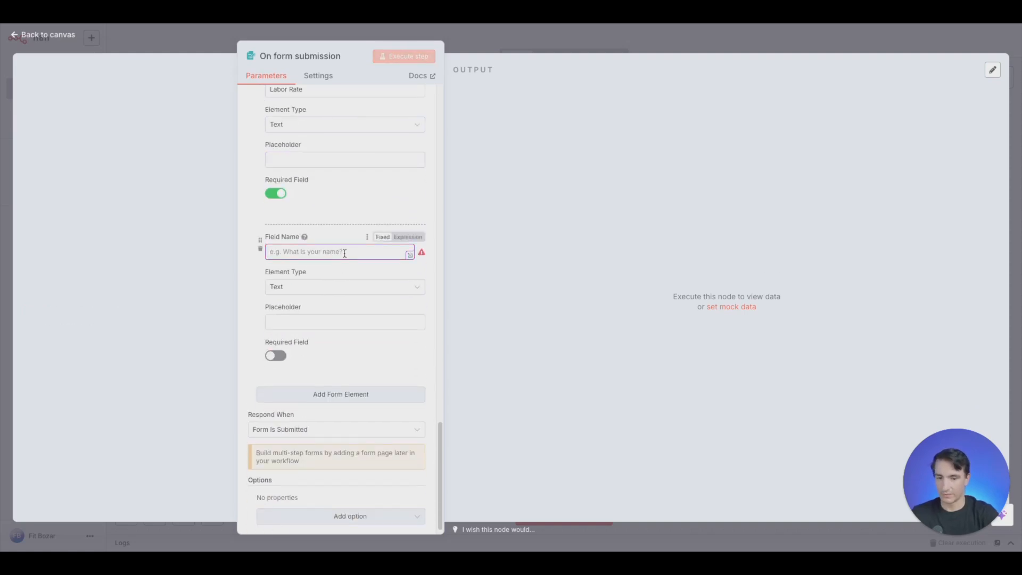
pyautogui.write('Waste Descript')
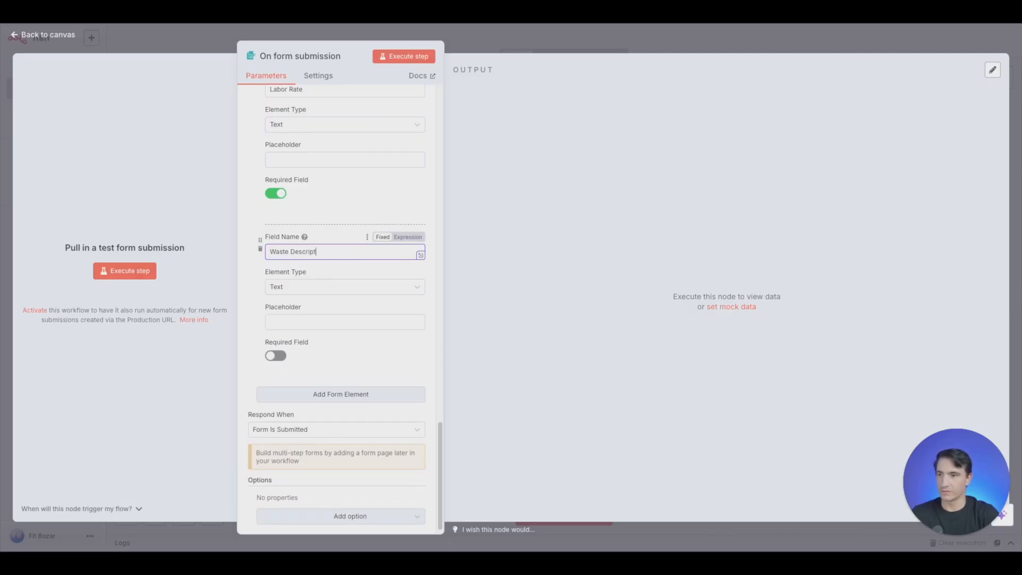
pyautogui.write('ion')
pyautogui.click(275, 355)
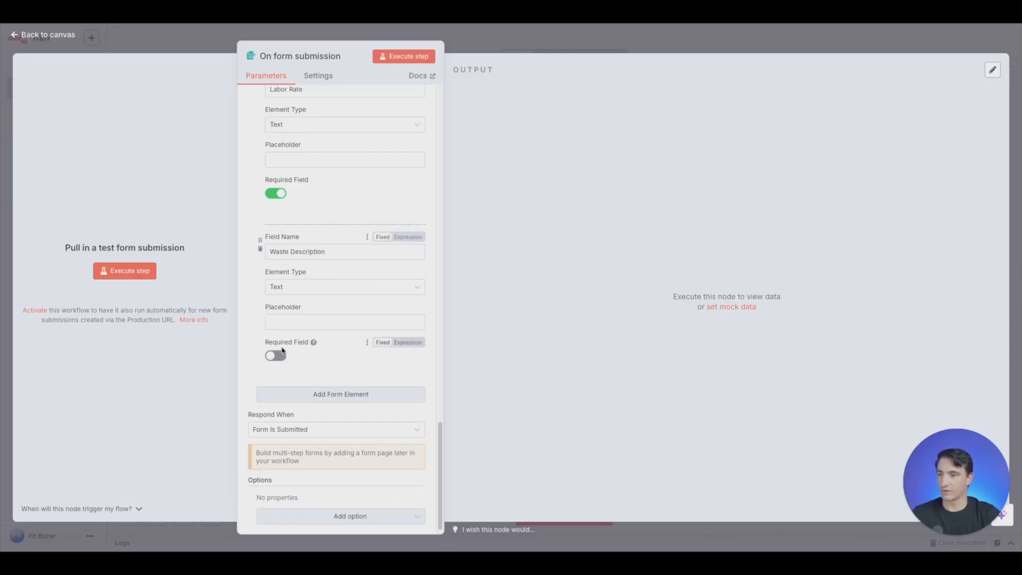
# Add a required form element called "Waste Labor" after the Waste Description field.
pyautogui.scroll(-1, 339, 308)
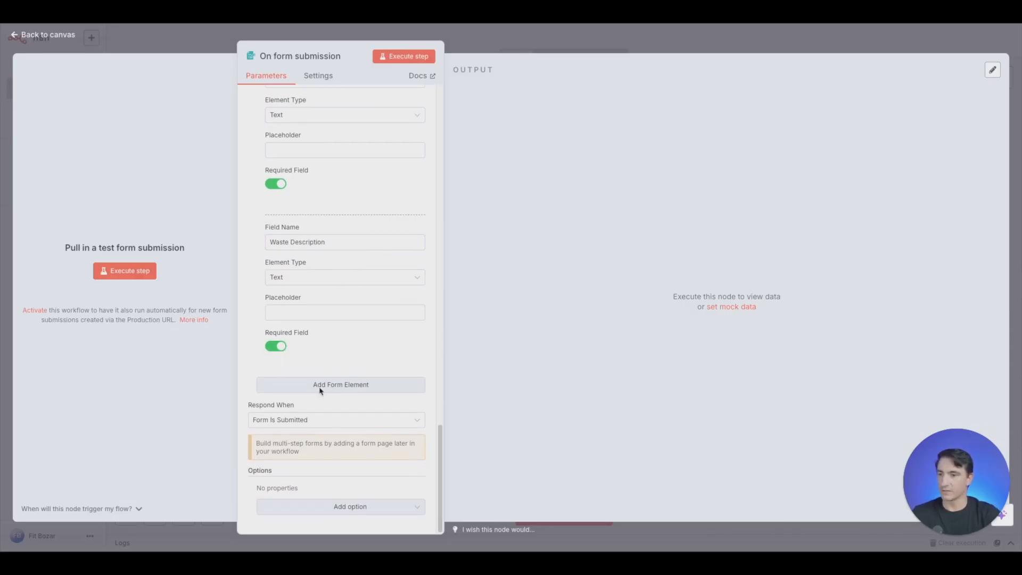
pyautogui.click(319, 388)
pyautogui.scroll(-3, 335, 268)
pyautogui.click(323, 244)
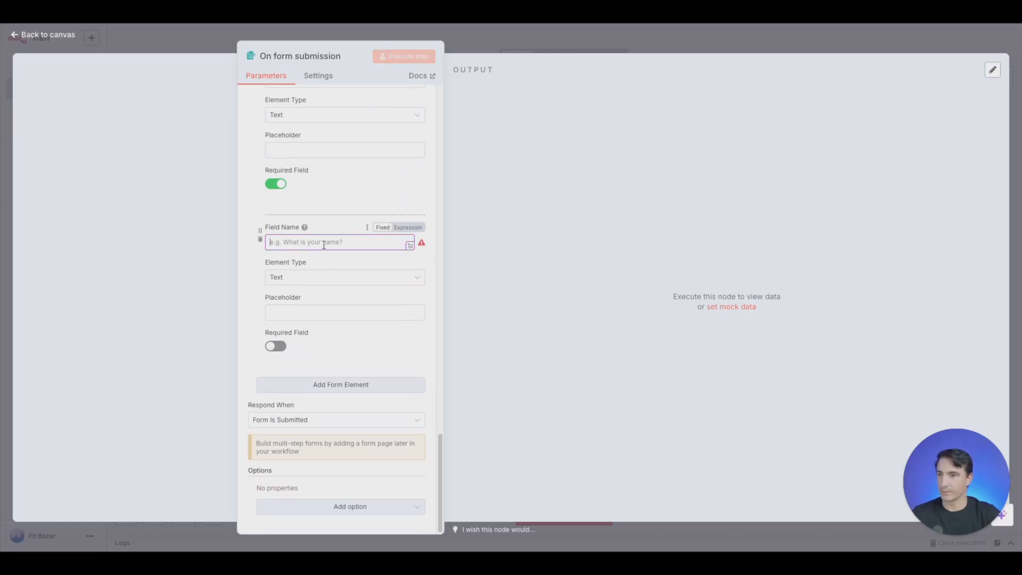
pyautogui.write('Waste Labor')
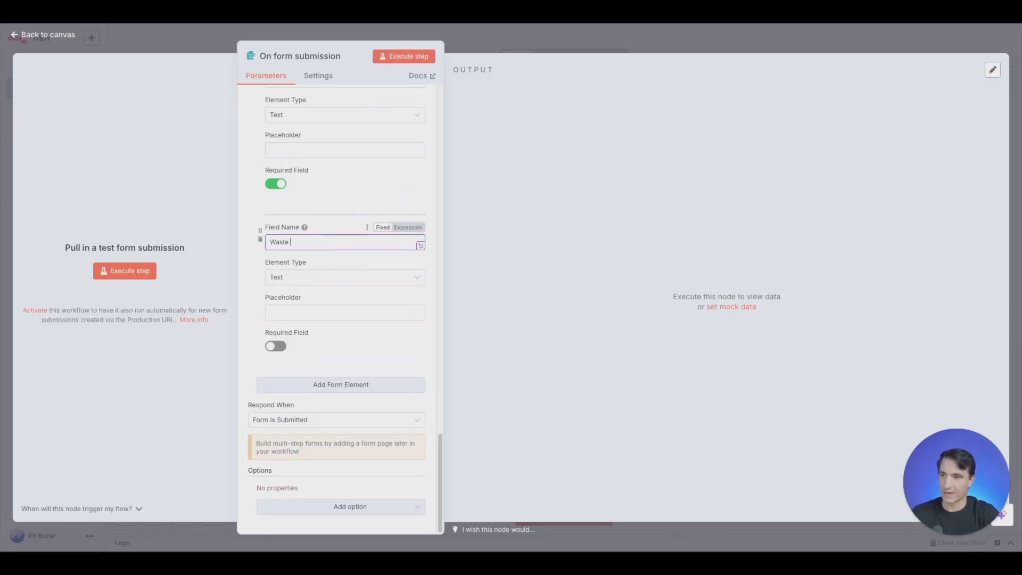
pyautogui.click(276, 346)
# Add a required form element called "Waste Rate" after the Waste Labor field.
pyautogui.click(324, 384)
pyautogui.scroll(-2, 349, 304)
pyautogui.click(337, 314)
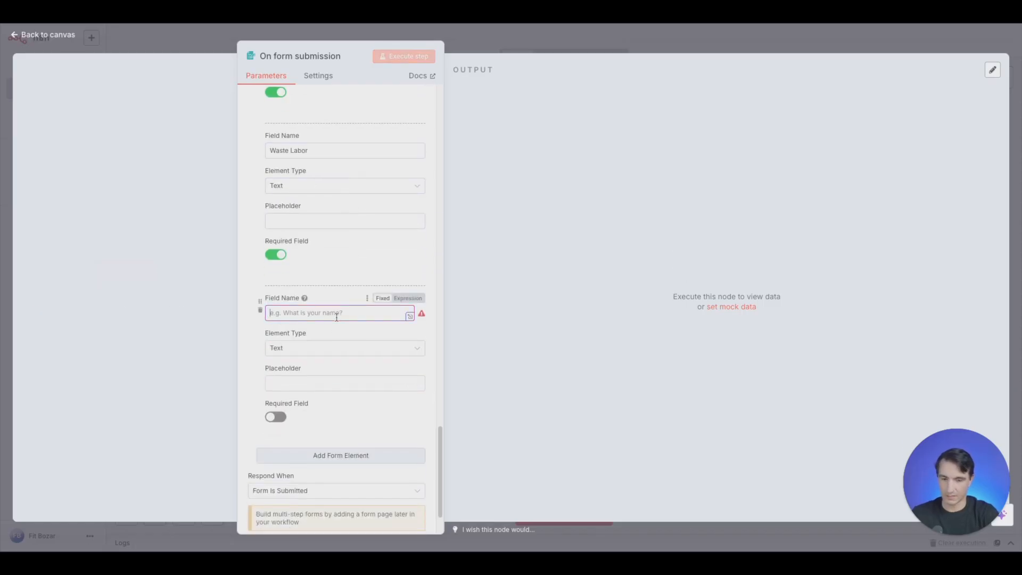
pyautogui.write('Waste Rate')
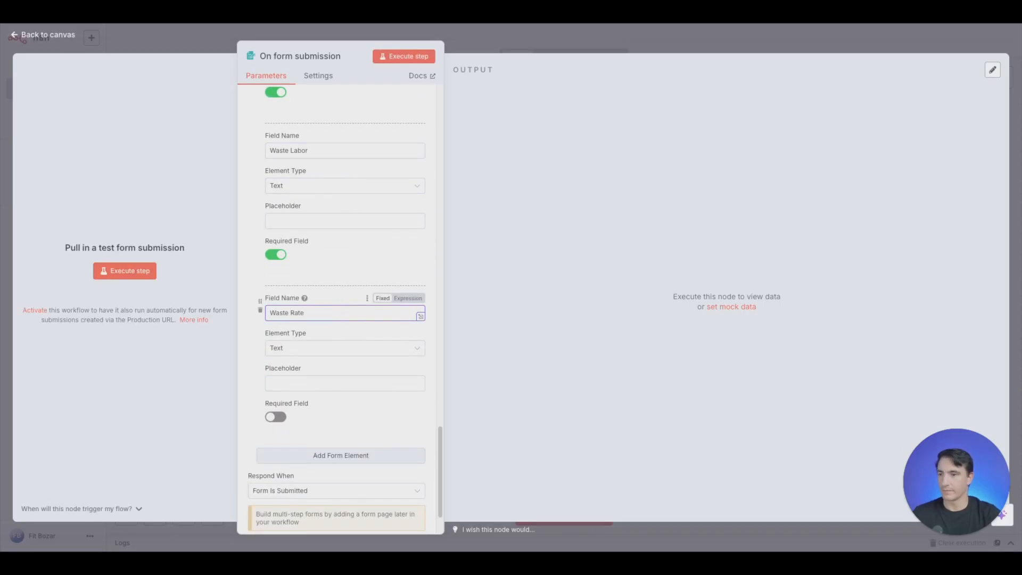
pyautogui.scroll(-2, 340, 373)
pyautogui.click(277, 346)
# Add a required form element called "Waste Amount" after the Waste Rate field.
pyautogui.click(352, 389)
pyautogui.scroll(-2, 340, 319)
pyautogui.click(320, 328)
pyautogui.write('Waste Amount')
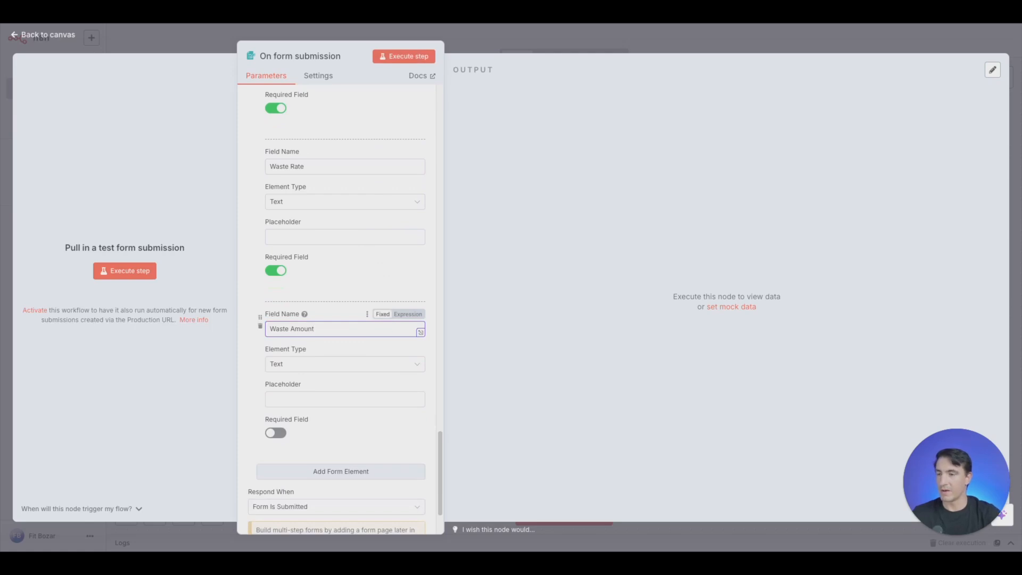
pyautogui.click(276, 432)
# Add a required form element called "Grand Total" after the Waste Amount field.
pyautogui.scroll(-2, 330, 385)
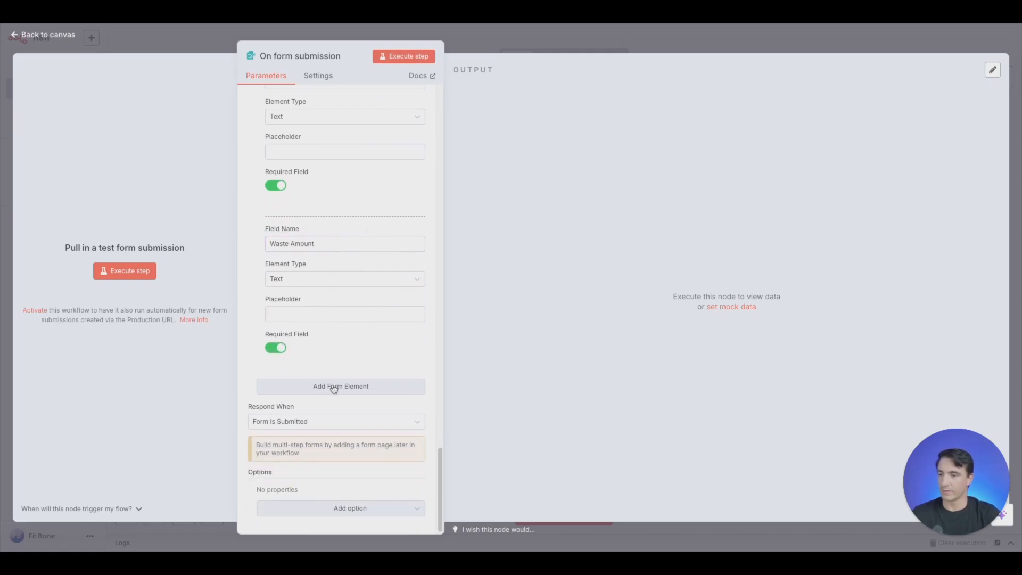
pyautogui.click(333, 387)
pyautogui.write('Grand')
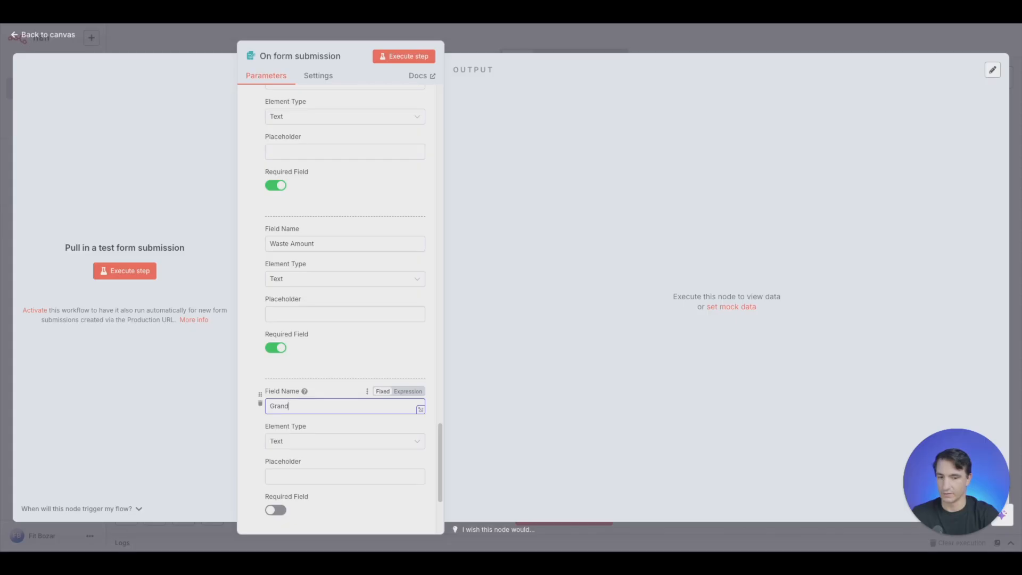
pyautogui.write(' Total')
pyautogui.scroll(-2, 319, 304)
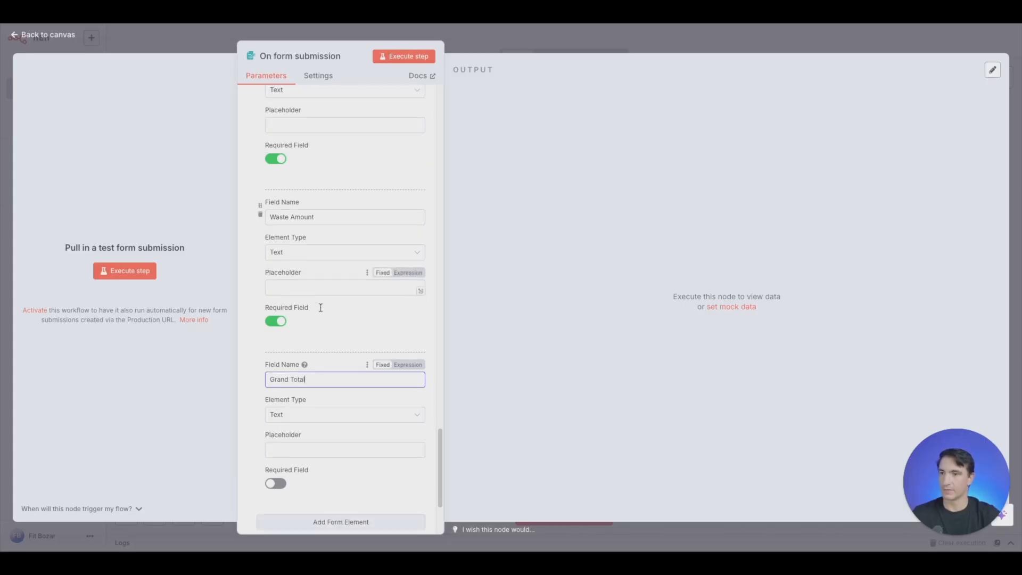
pyautogui.click(276, 429)
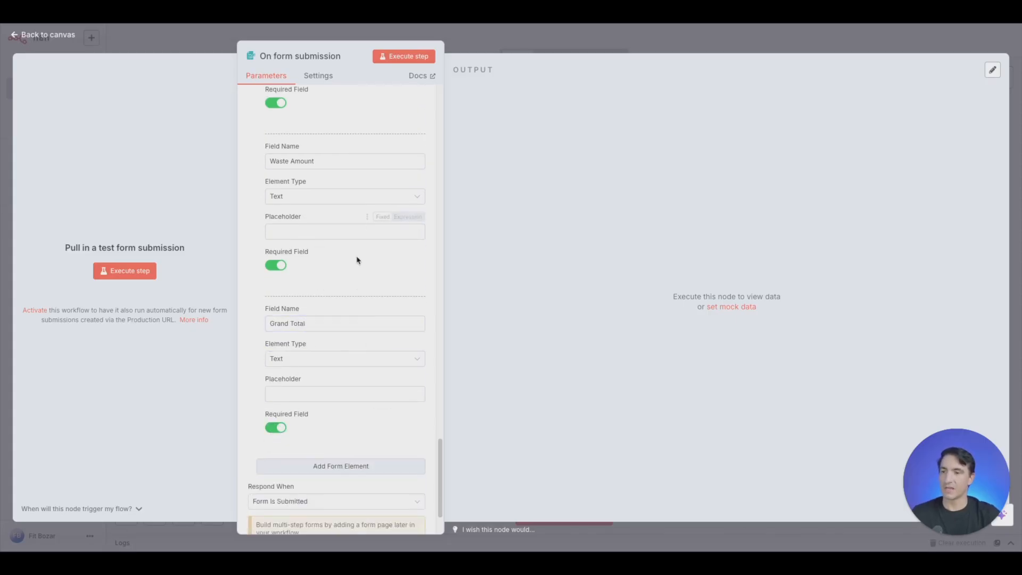
# Add a required form element called "Labor Amount" at the end of the form, after Grand Total.
pyautogui.scroll(4, 319, 307)
pyautogui.scroll(5, 320, 307)
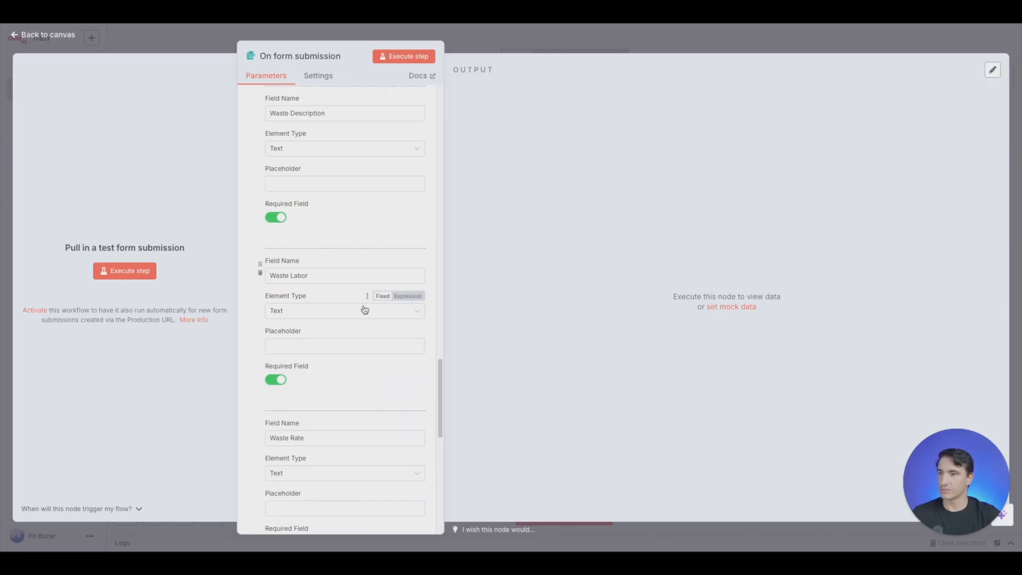
pyautogui.scroll(5, 357, 291)
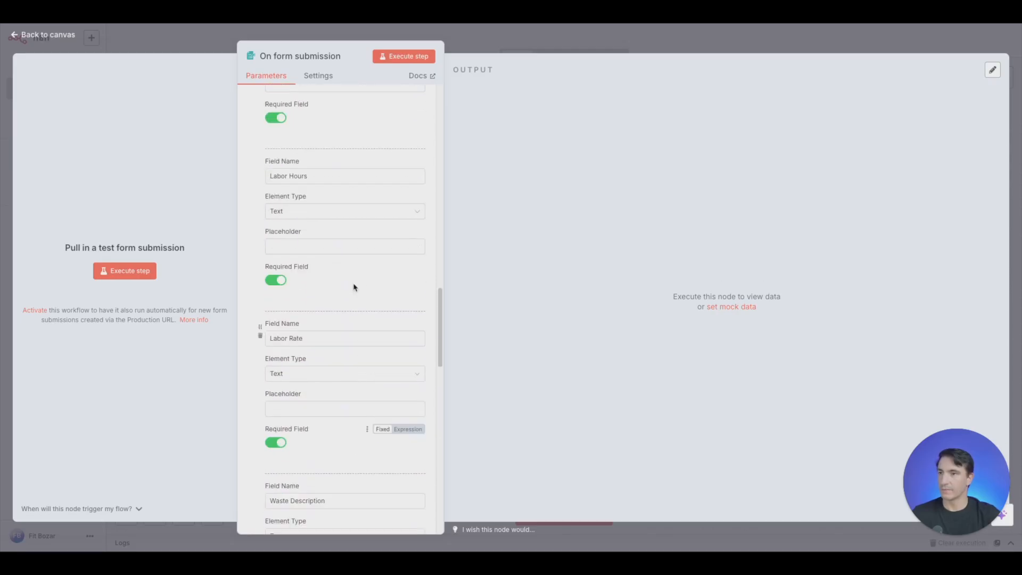
pyautogui.scroll(1, 354, 288)
pyautogui.scroll(-10, 354, 287)
pyautogui.click(317, 385)
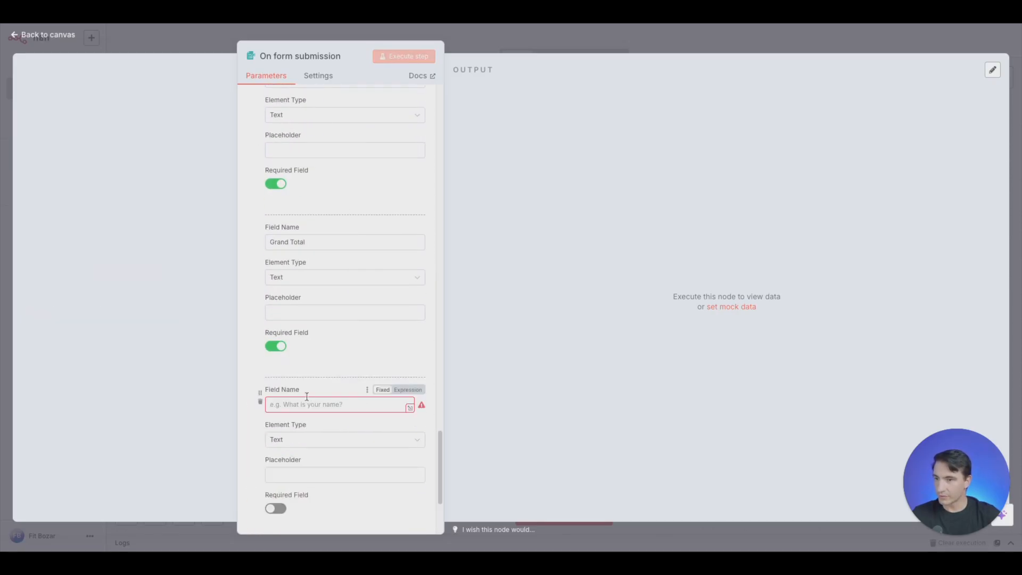
pyautogui.write('La')
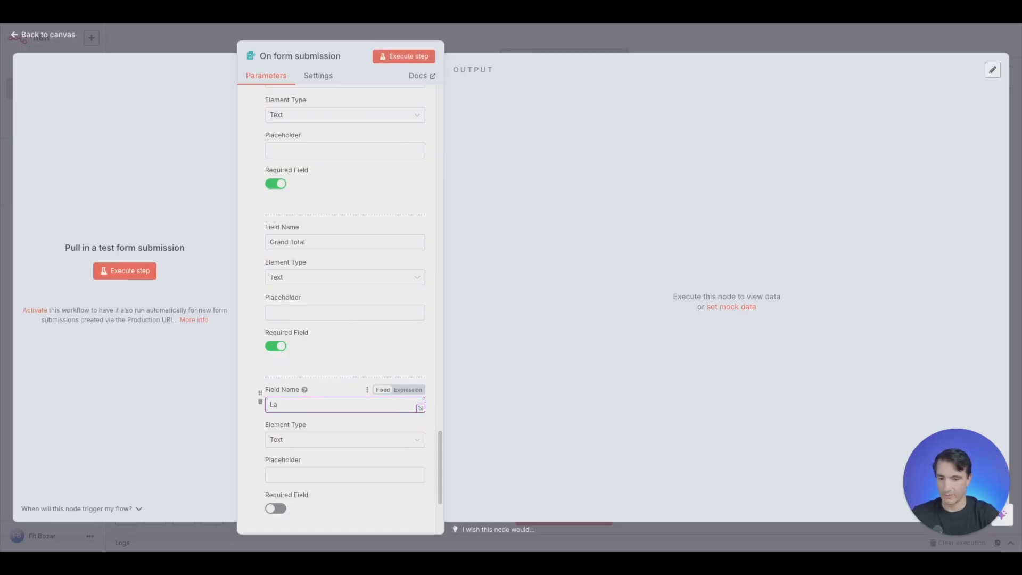
pyautogui.write('bo')
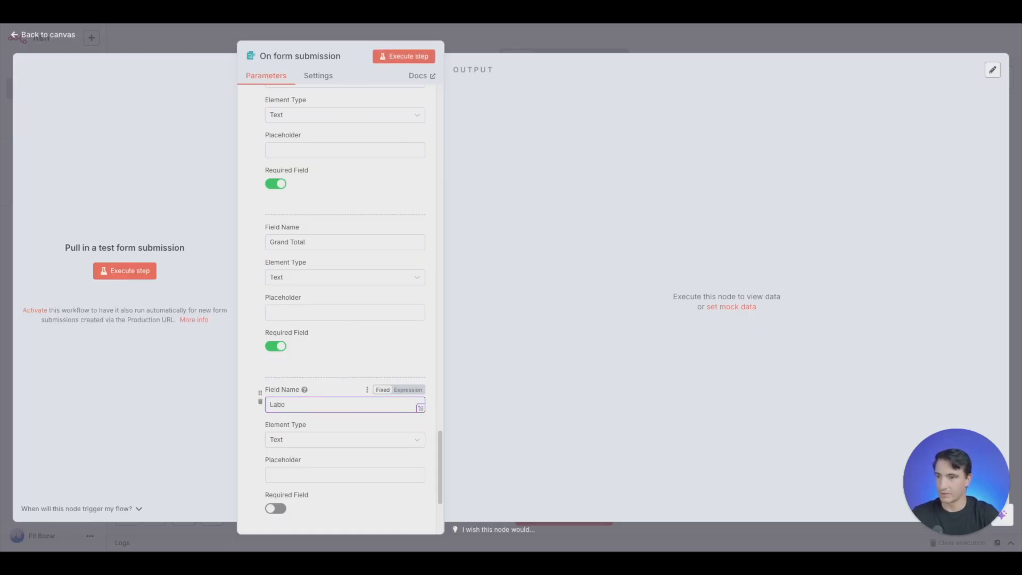
pyautogui.write('r Amount')
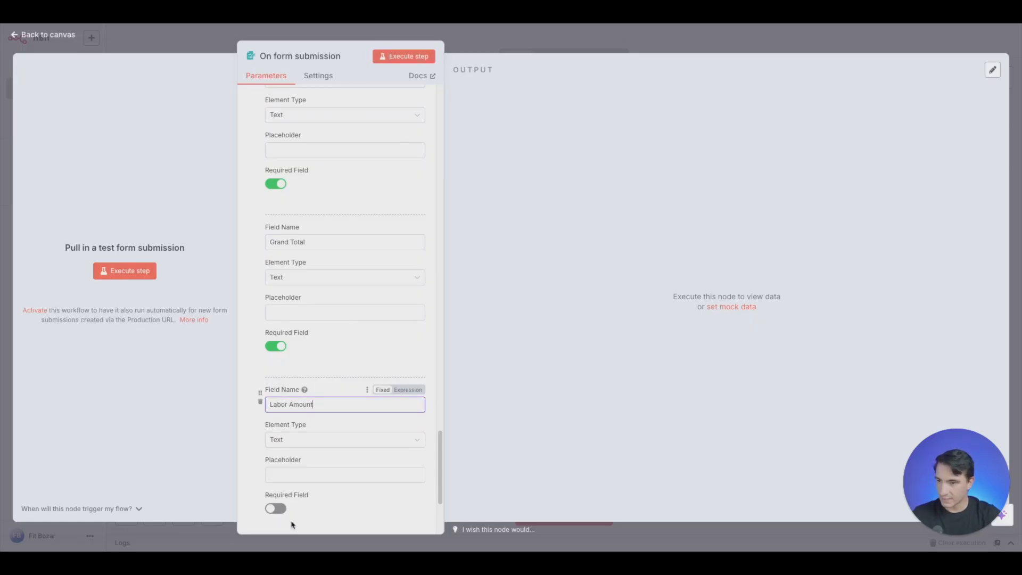
pyautogui.click(276, 505)
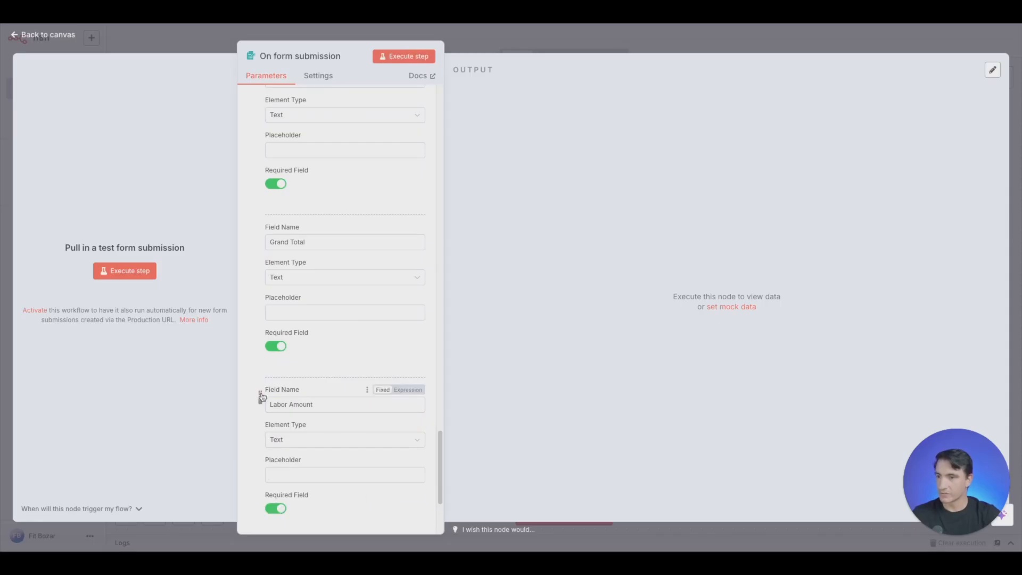
# Move the Labor Amount element up the form so it sits between Labor Rate and Waste Description.
pyautogui.moveTo(259, 396); pyautogui.dragTo(254, 115)
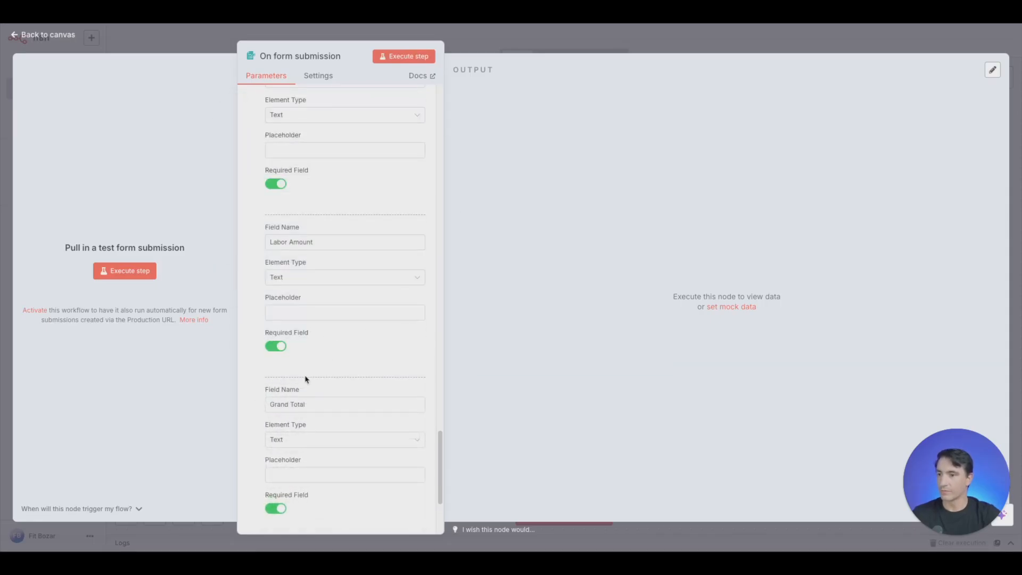
pyautogui.moveTo(259, 397); pyautogui.dragTo(260, 123)
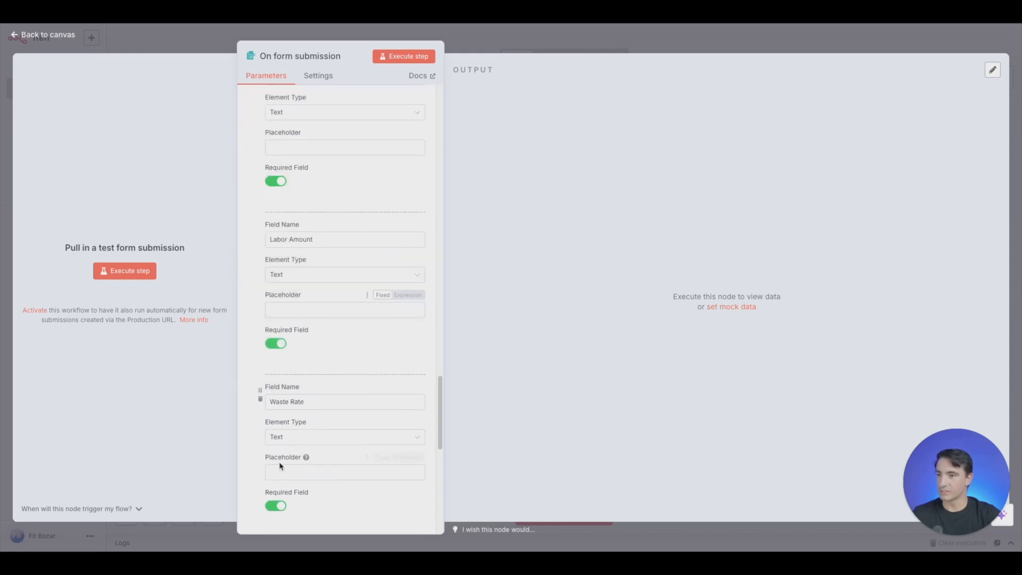
pyautogui.scroll(5, 296, 430)
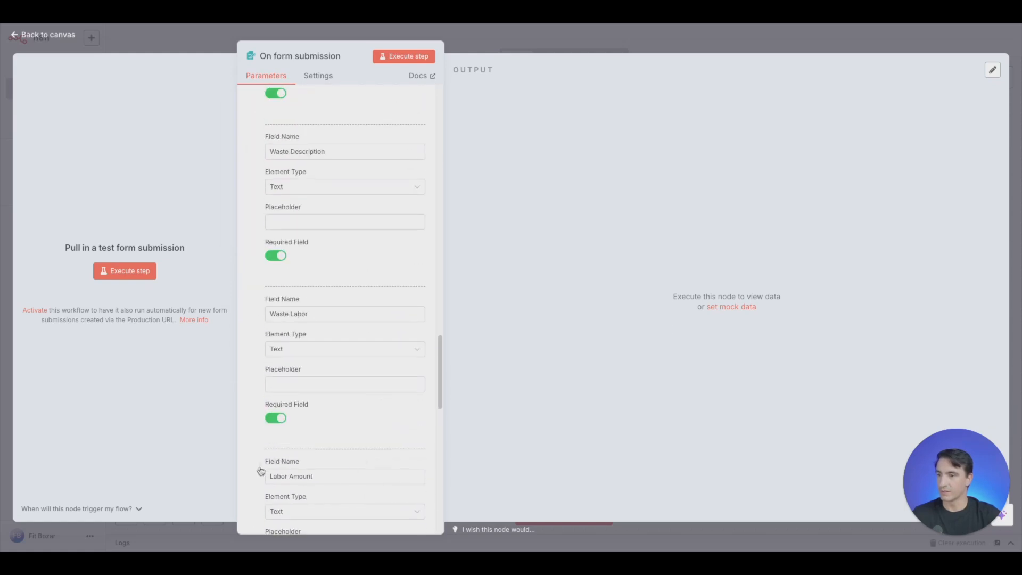
pyautogui.moveTo(260, 466); pyautogui.dragTo(264, 183)
pyautogui.scroll(5, 396, 301)
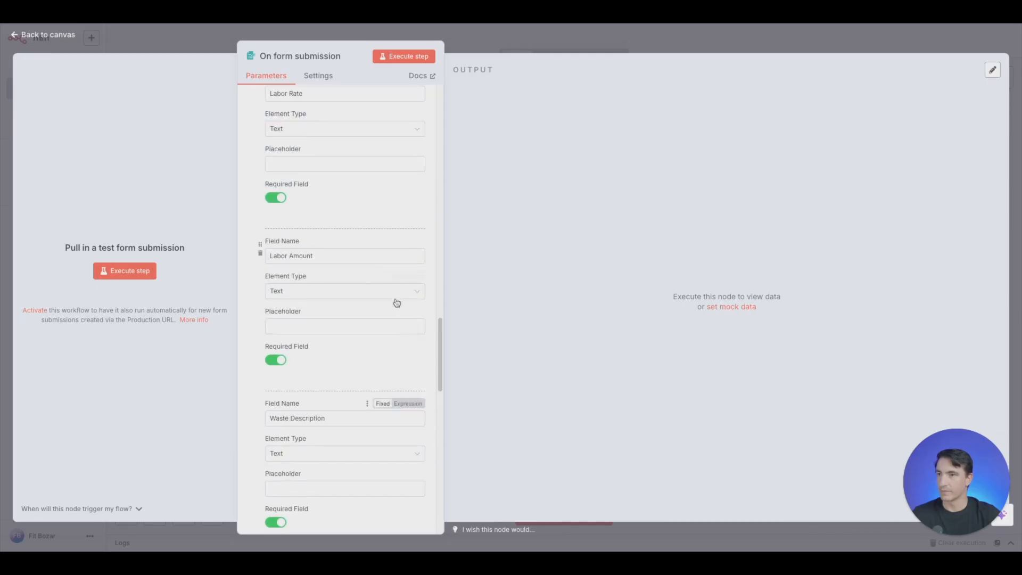
# Check the order of the form elements and execute the form trigger to open its test form.
pyautogui.scroll(3, 396, 293)
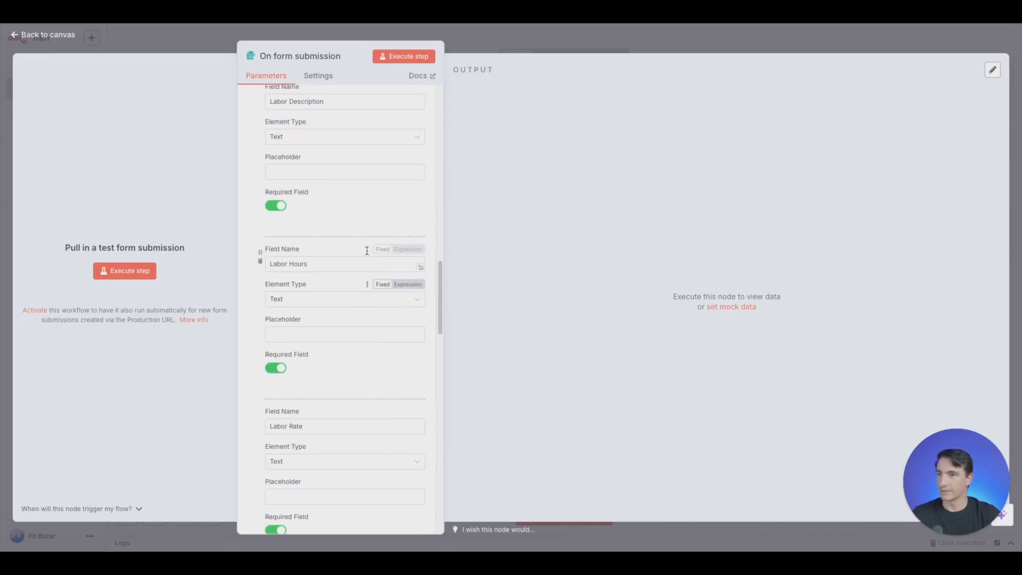
pyautogui.scroll(-2, 337, 429)
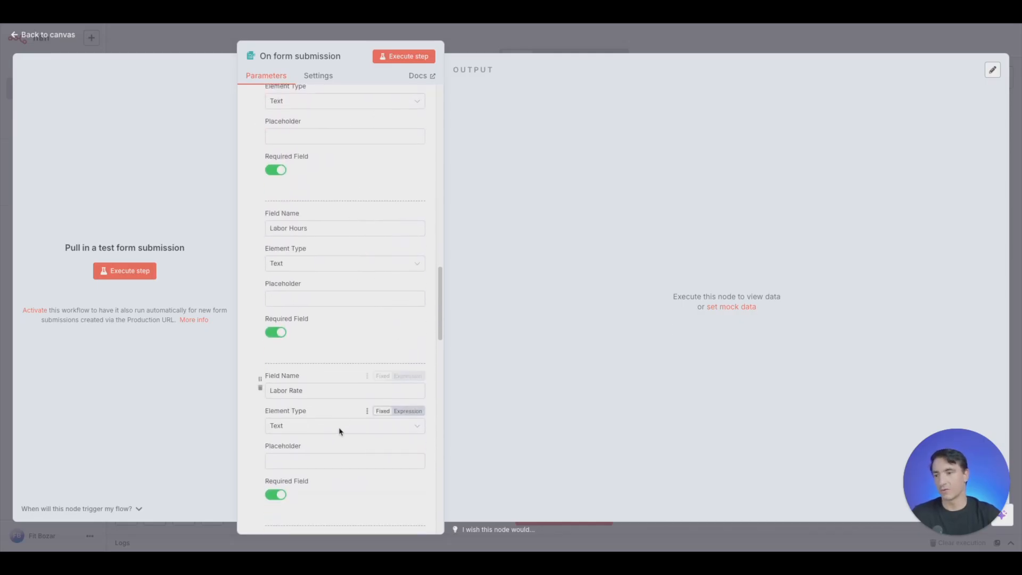
pyautogui.scroll(-1, 298, 373)
pyautogui.scroll(-15, 319, 290)
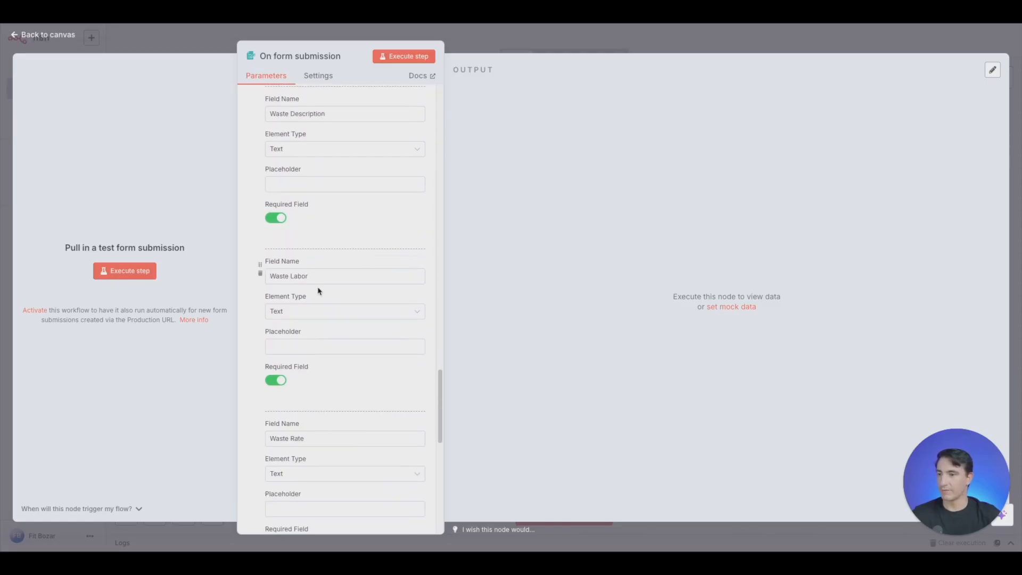
pyautogui.scroll(-1, 344, 473)
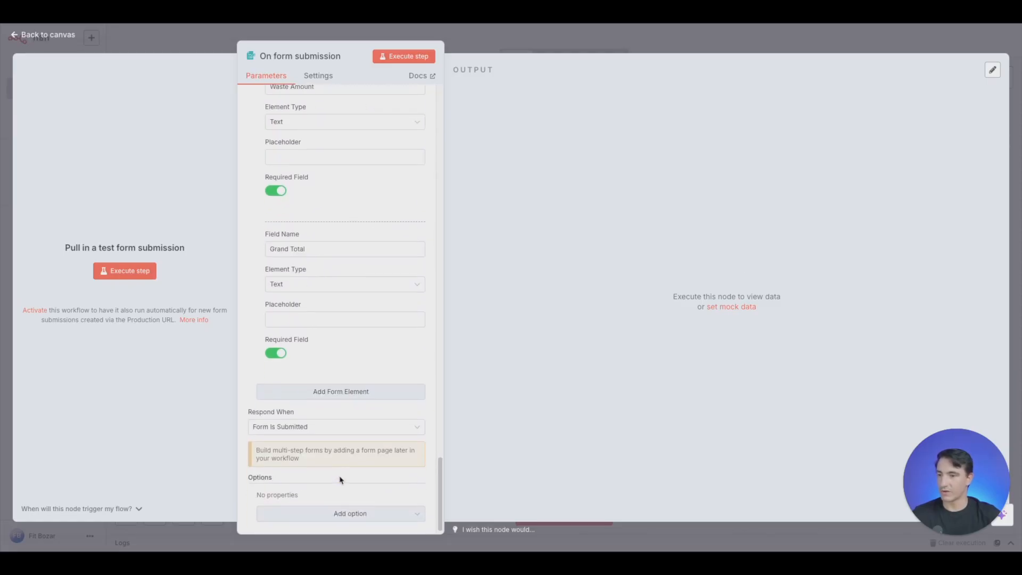
pyautogui.click(410, 60)
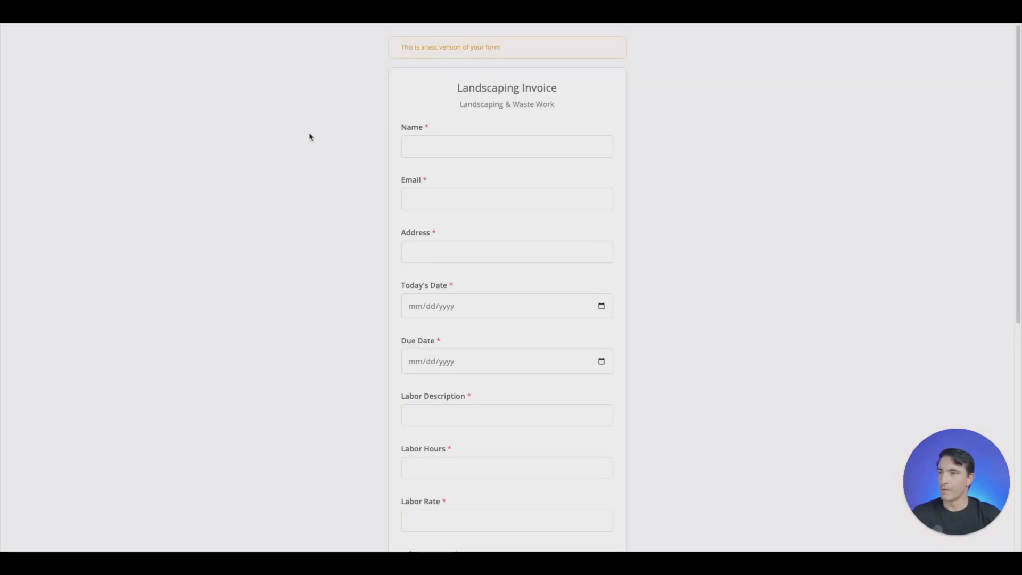
# Fill in the customer's name, email and address on the Landscaping Invoice test form.
pyautogui.click(470, 150)
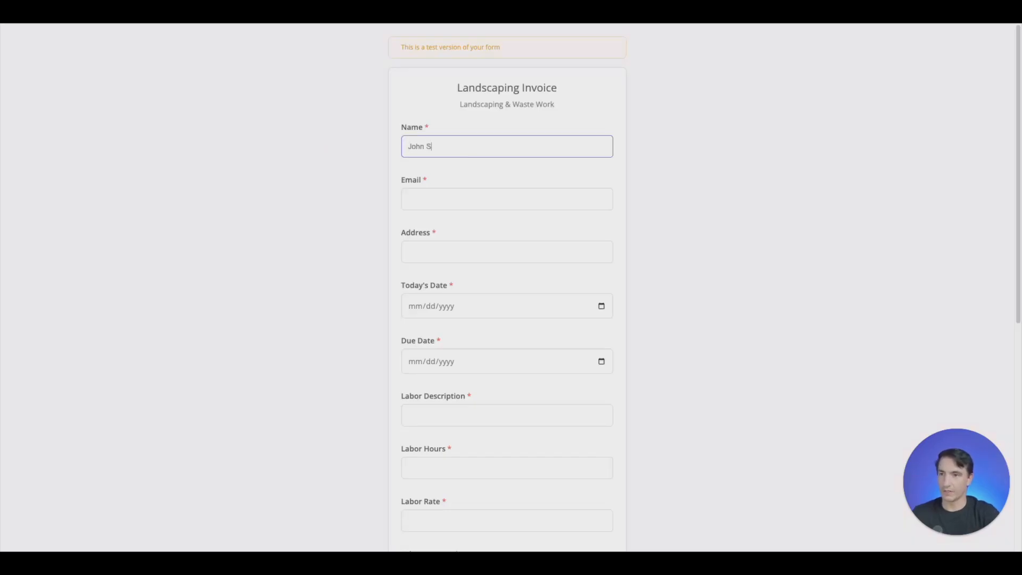
pyautogui.press('Tab')
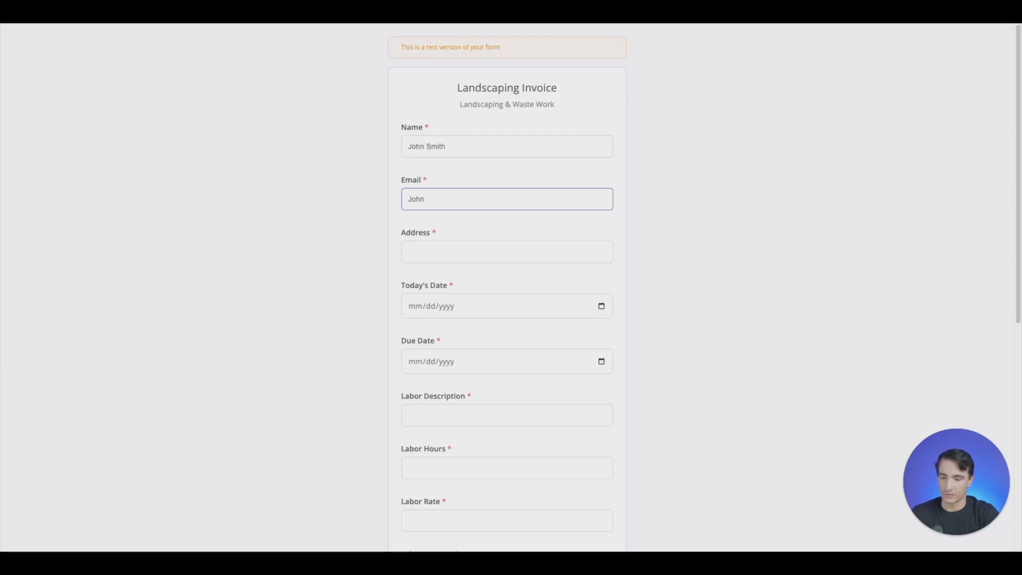
pyautogui.write('abc.com')
pyautogui.press('Tab')
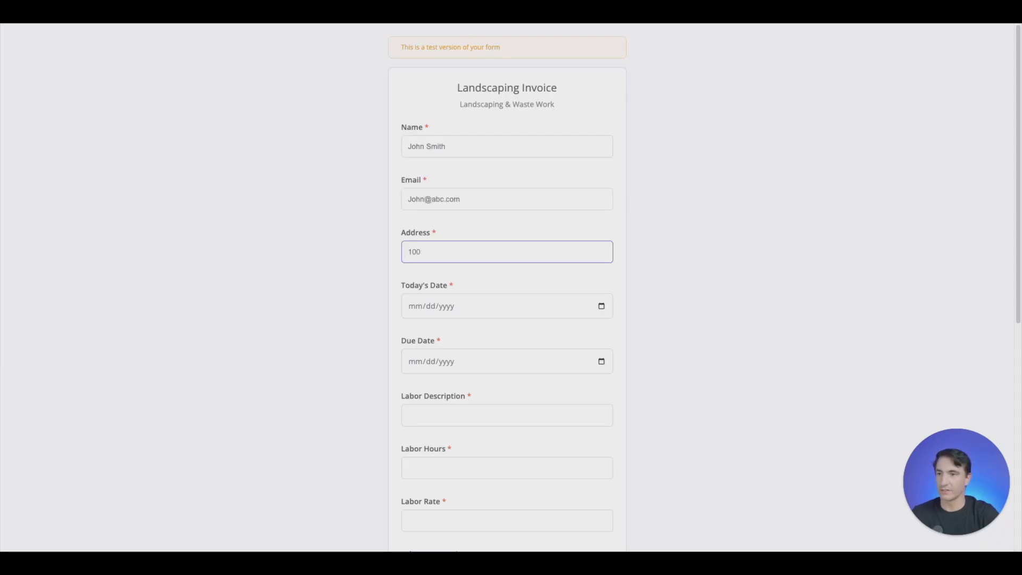
pyautogui.write('100 parkway')
pyautogui.press('Tab')
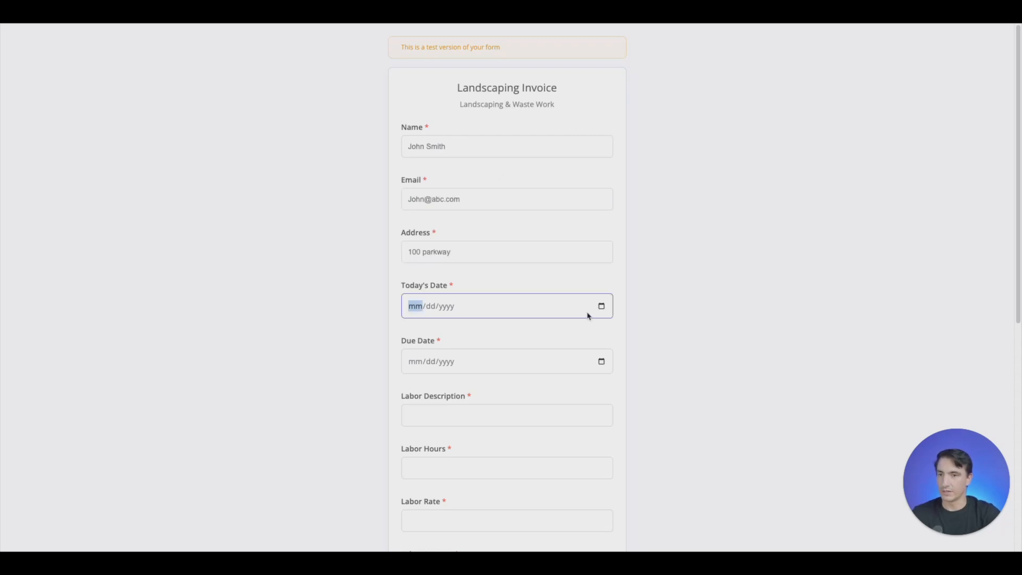
# Set Today's Date to 07/13/2025 and the Due Date to 07/28/2025 on the test form.
pyautogui.click(600, 308)
pyautogui.click(428, 395)
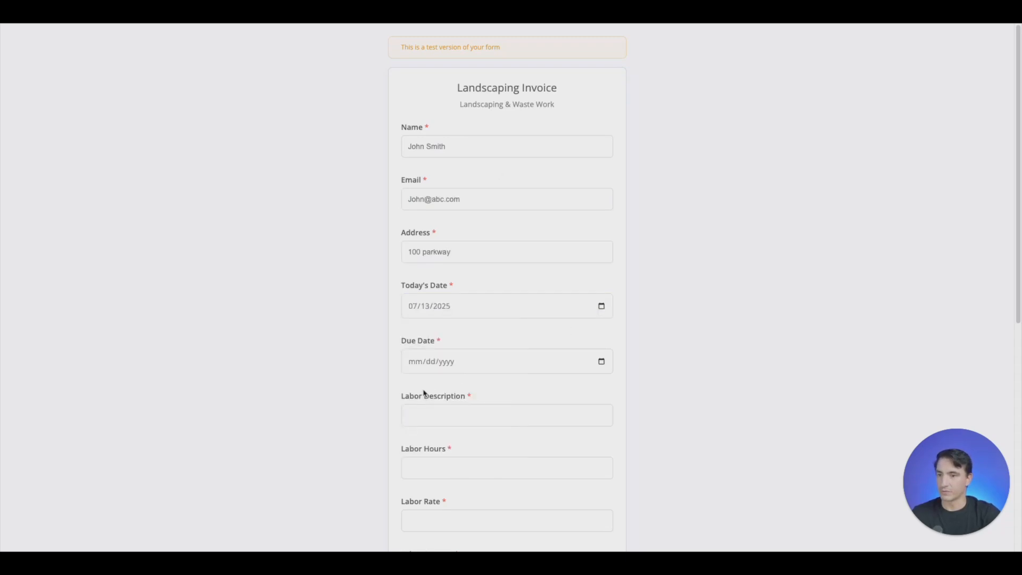
pyautogui.scroll(-7, 519, 250)
pyautogui.scroll(4, 564, 251)
pyautogui.click(601, 216)
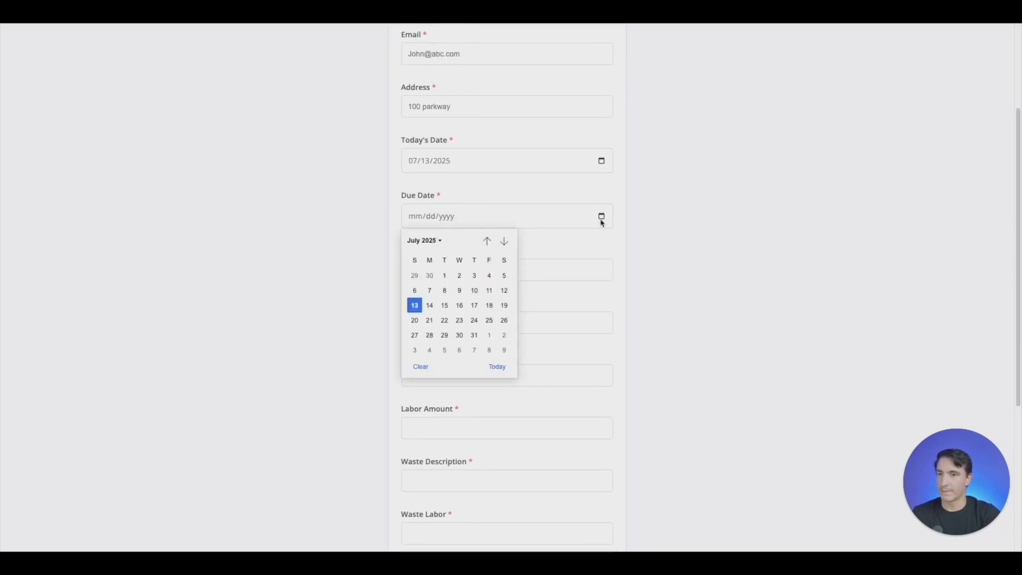
pyautogui.click(429, 334)
# Fill in the labor fields with description "Landscaping", hours 25, rate 20 and amount 500.
pyautogui.click(480, 272)
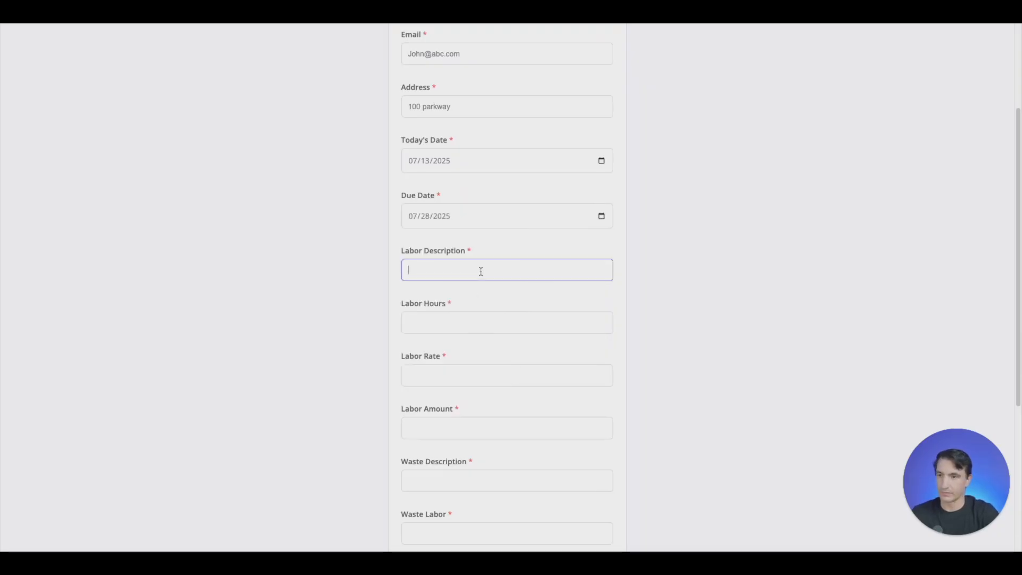
pyautogui.write('Landscaping')
pyautogui.press('Tab')
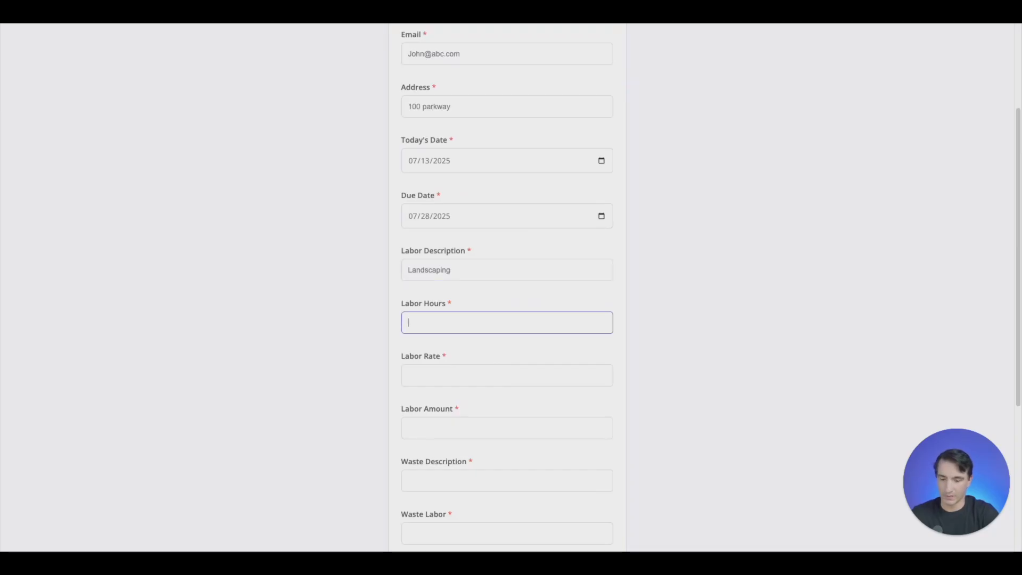
pyautogui.press('Tab')
pyautogui.press('Tab')
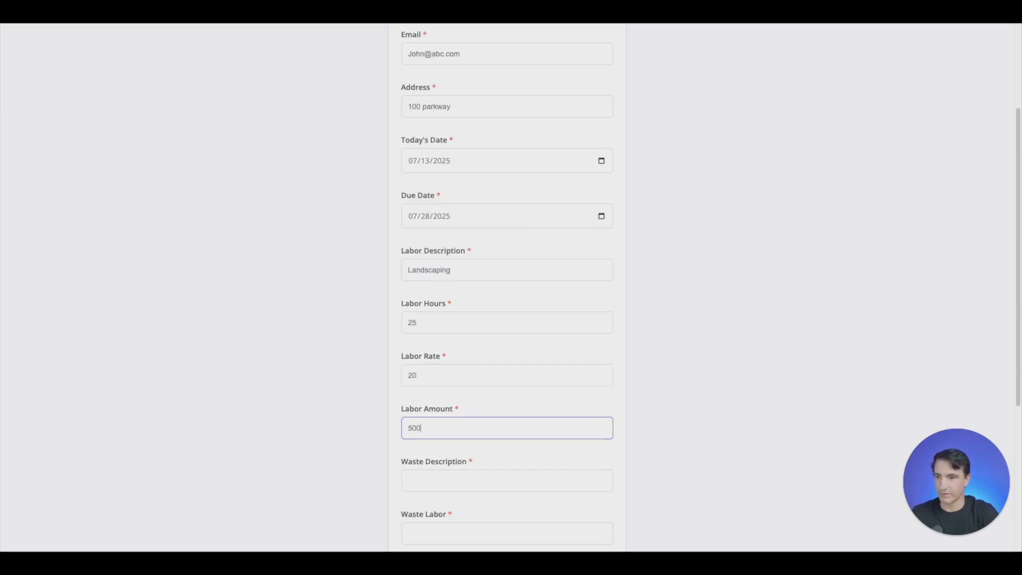
# Fill in the waste fields with description "Tree Removal", labor 10, rate 20 and amount 200.
pyautogui.scroll(-4, 454, 360)
pyautogui.click(485, 277)
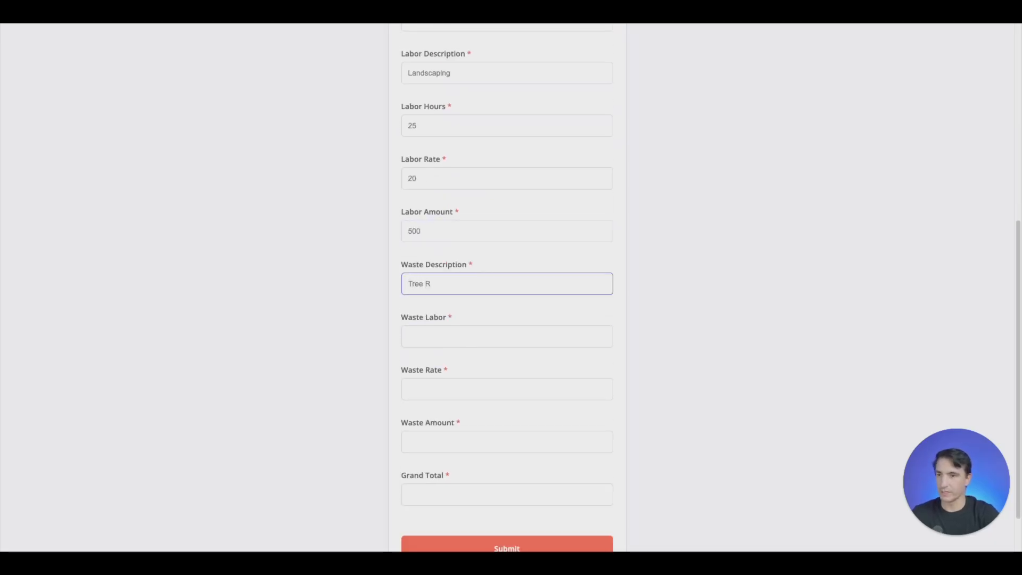
pyautogui.press('Tab')
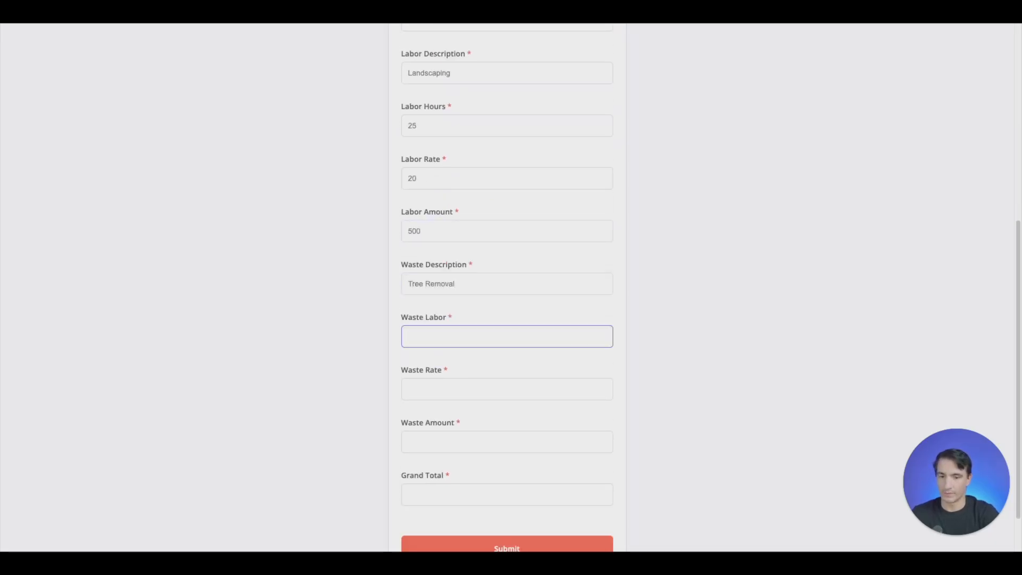
pyautogui.write('10')
pyautogui.press('Tab')
pyautogui.press('Tab')
pyautogui.press('Tab')
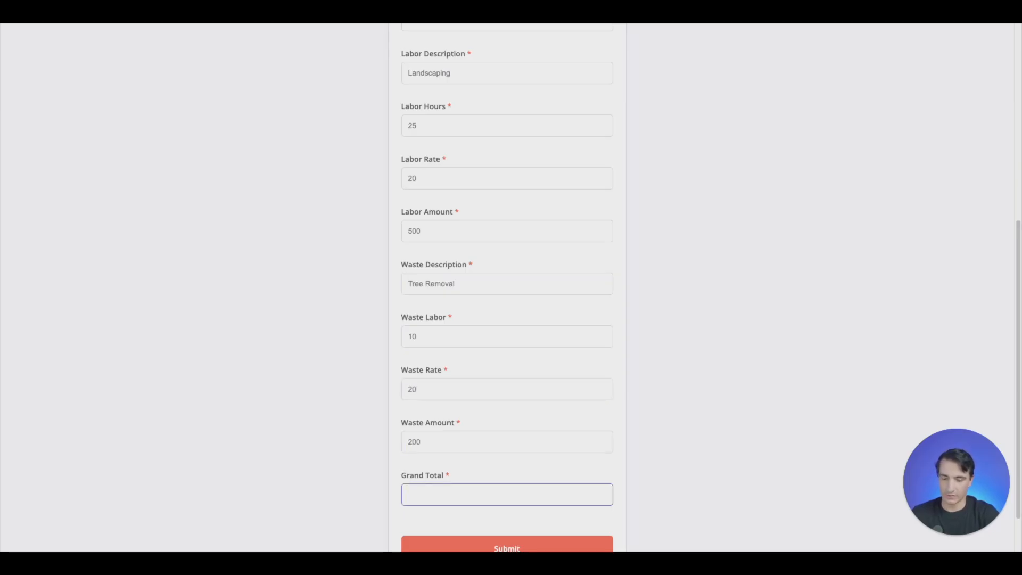
# Set the Grand Total to 700 on the test form, submit it and review the trigger's output.
pyautogui.scroll(-1, 543, 216)
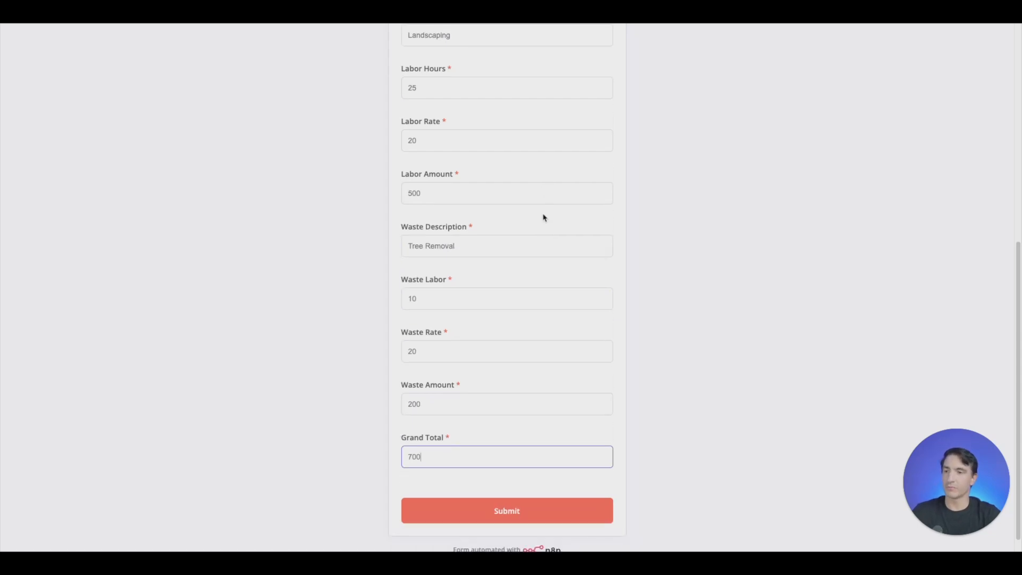
pyautogui.press('Return')
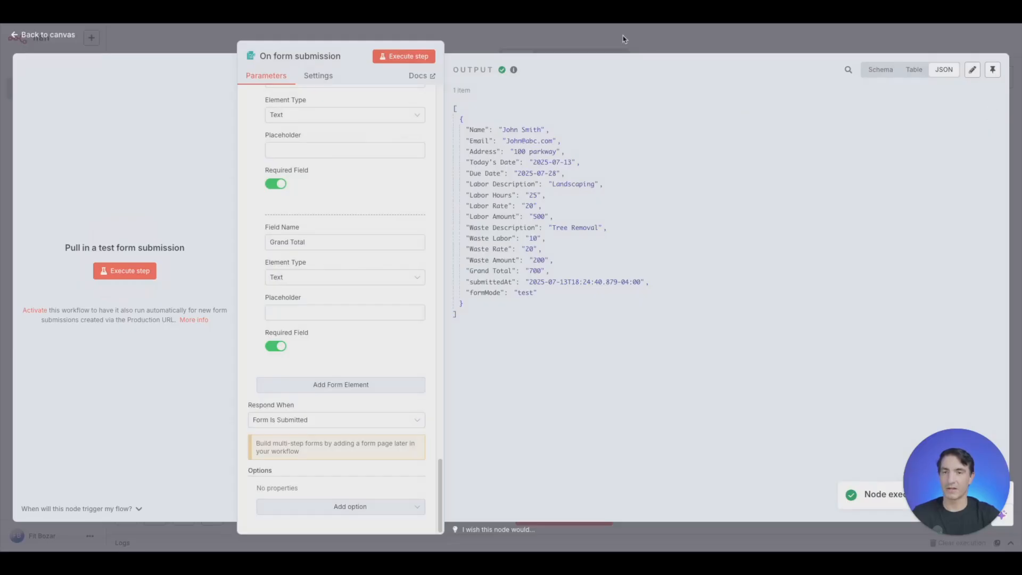
pyautogui.click(880, 69)
pyautogui.click(942, 69)
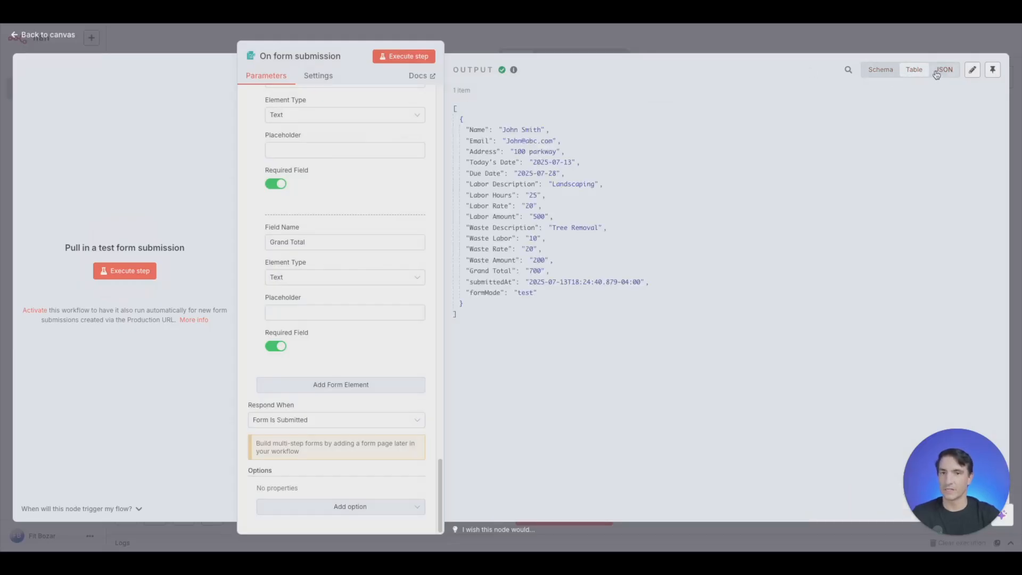
pyautogui.click(637, 48)
# Add a Google Sheets "Update row in sheet" node after the form submission trigger.
pyautogui.click(644, 296)
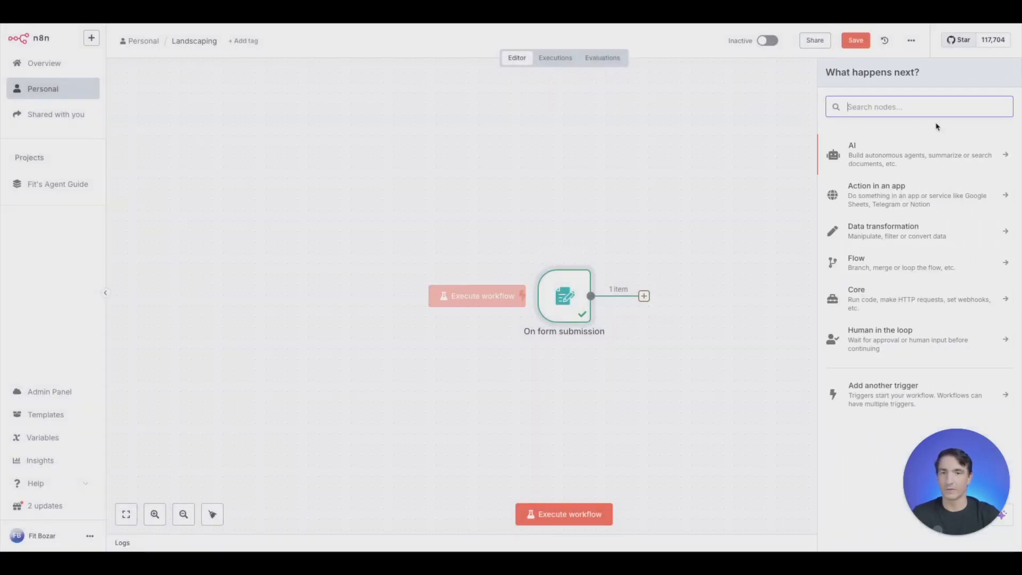
pyautogui.write('google')
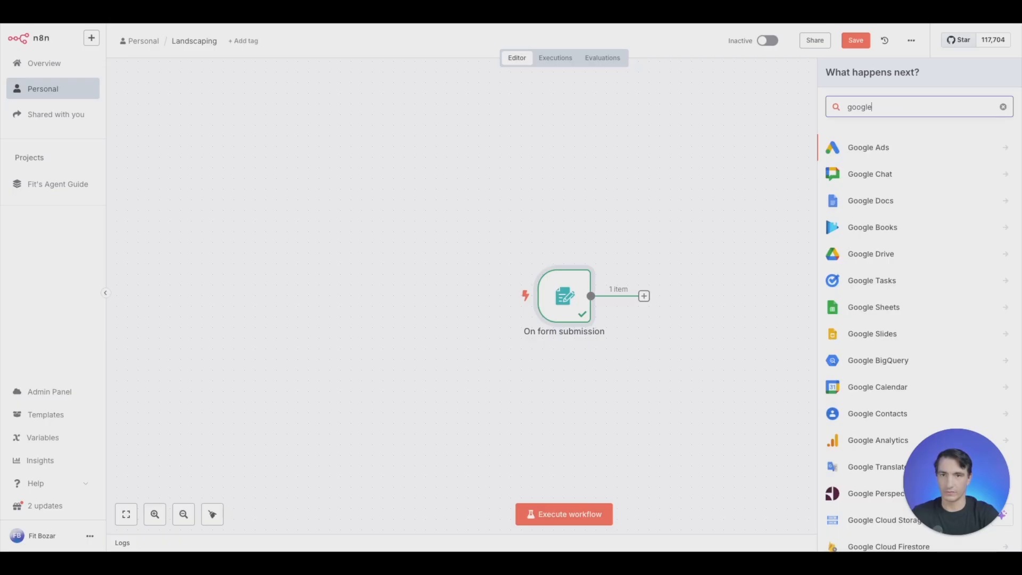
pyautogui.write(' sheet')
pyautogui.click(905, 151)
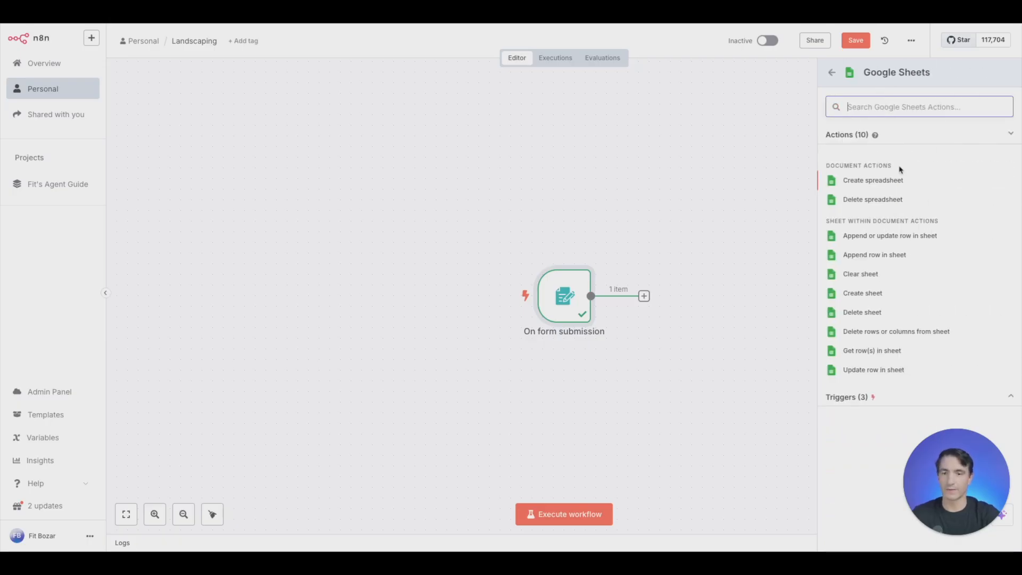
pyautogui.click(868, 371)
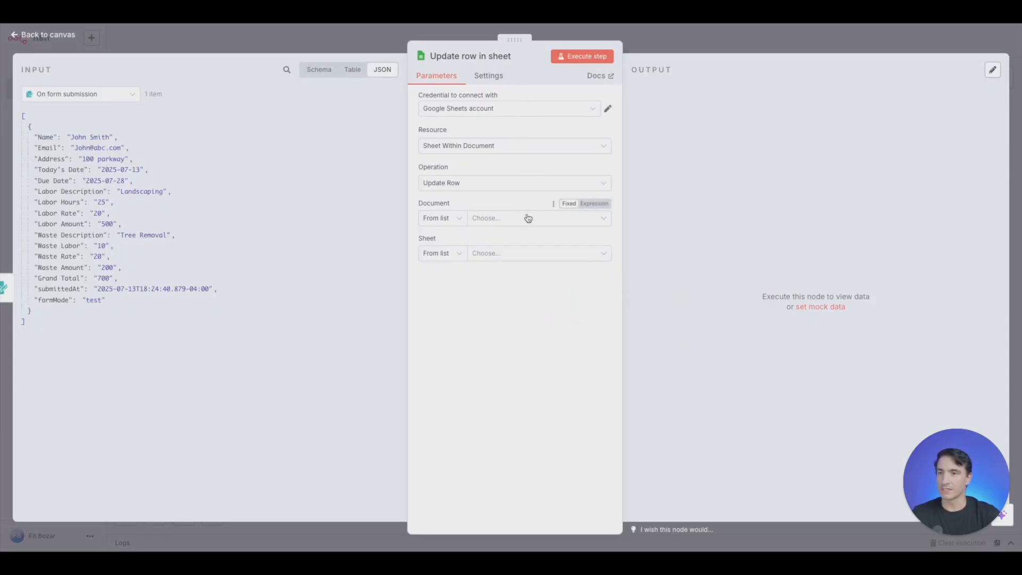
# Point the Update row node at Sheet1 of the Landscaping Invoice document.
pyautogui.click(550, 223)
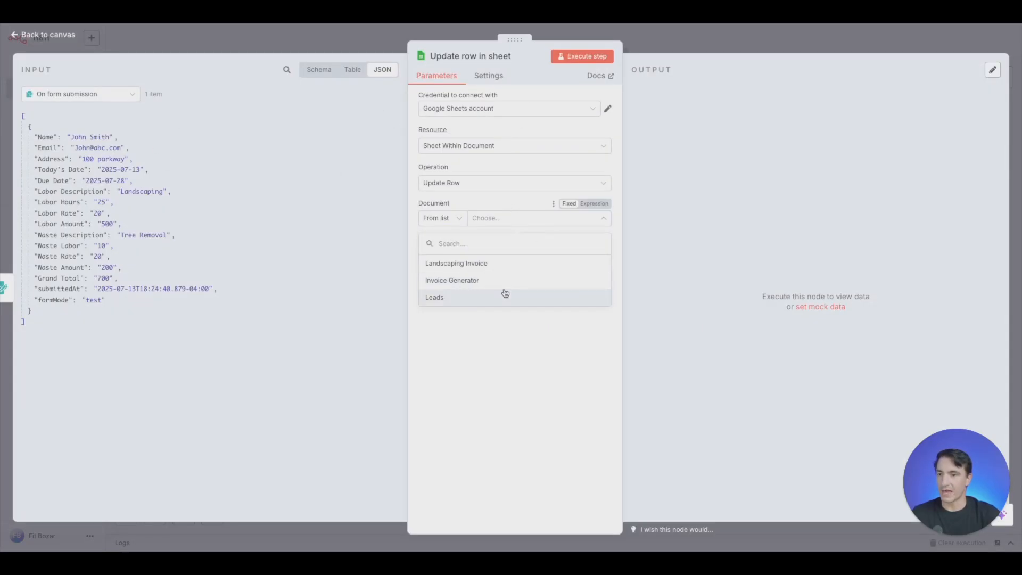
pyautogui.click(498, 264)
pyautogui.click(527, 253)
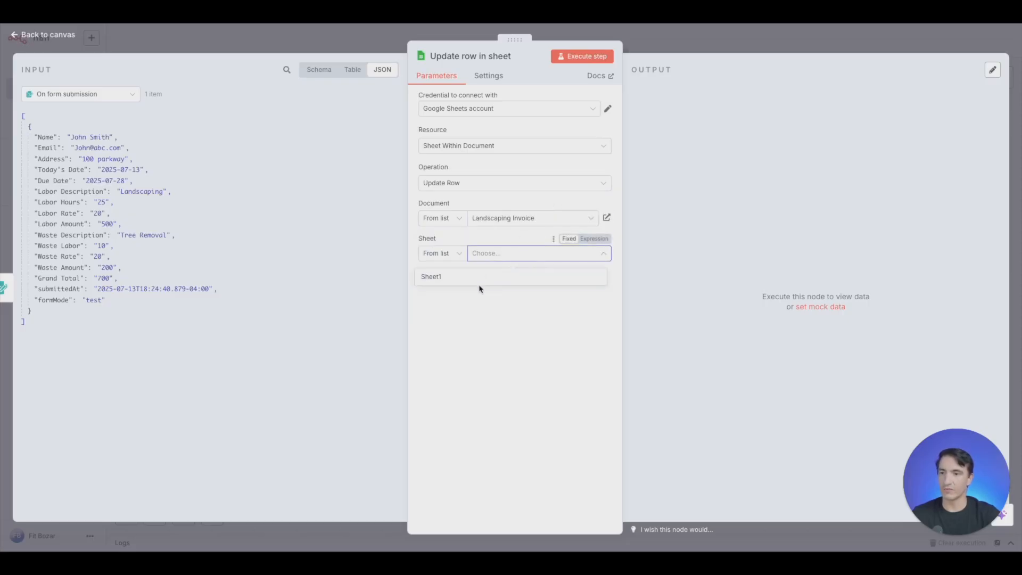
pyautogui.click(475, 281)
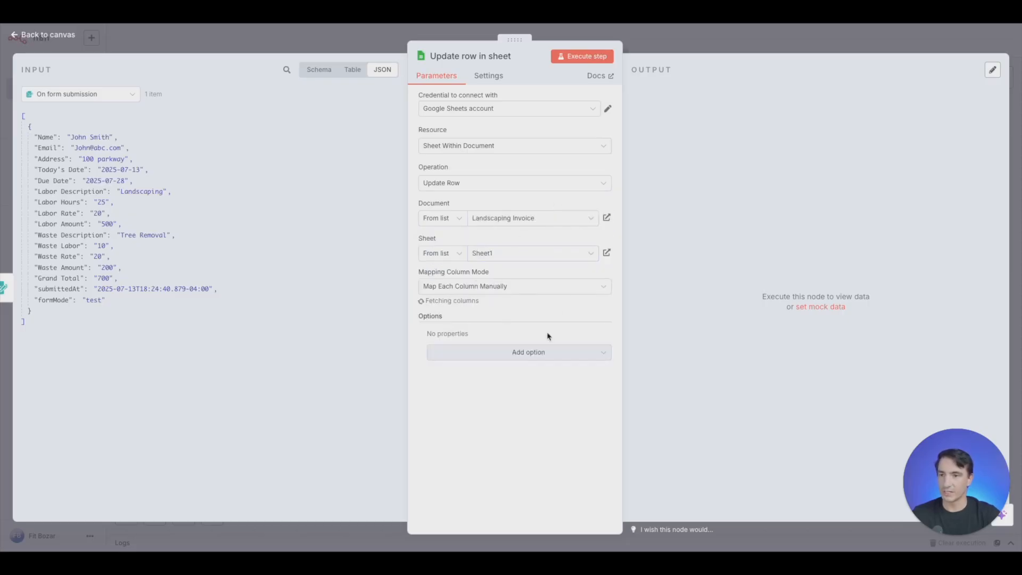
# Match rows on the Email column and map its matching value to the form's Email field.
pyautogui.scroll(-4, 569, 346)
pyautogui.scroll(2, 570, 347)
pyautogui.click(596, 210)
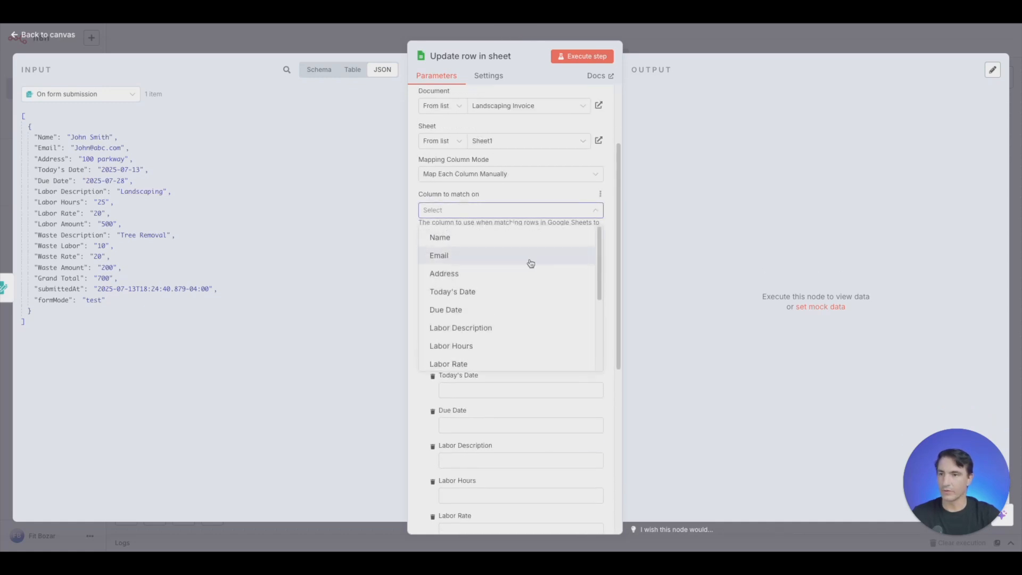
pyautogui.click(510, 260)
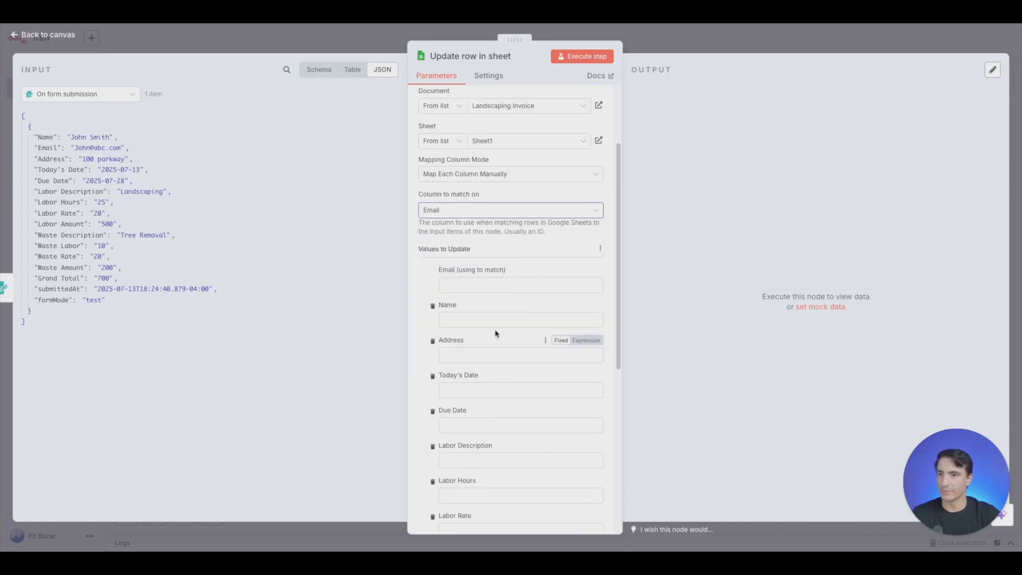
pyautogui.moveTo(49, 148); pyautogui.dragTo(495, 285)
pyautogui.click(419, 284)
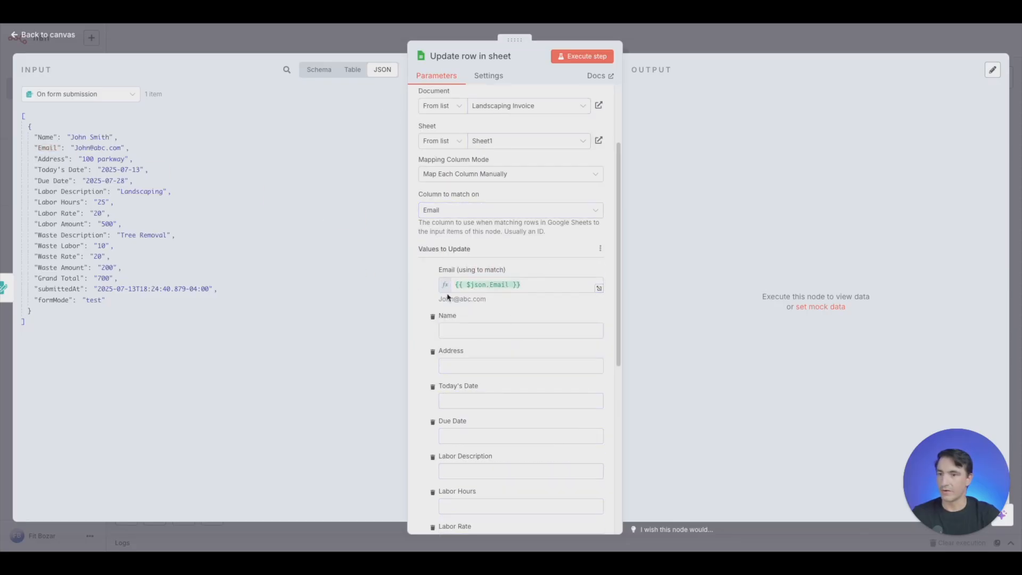
# Map the Name and Address columns to the form submission's Name and Address fields.
pyautogui.scroll(-2, 537, 300)
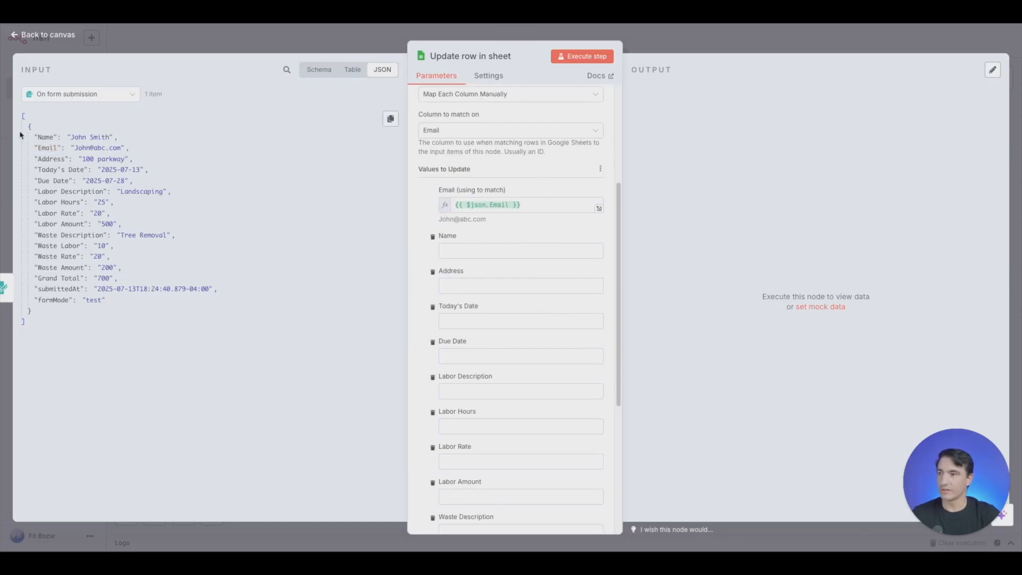
pyautogui.moveTo(45, 137); pyautogui.dragTo(469, 250)
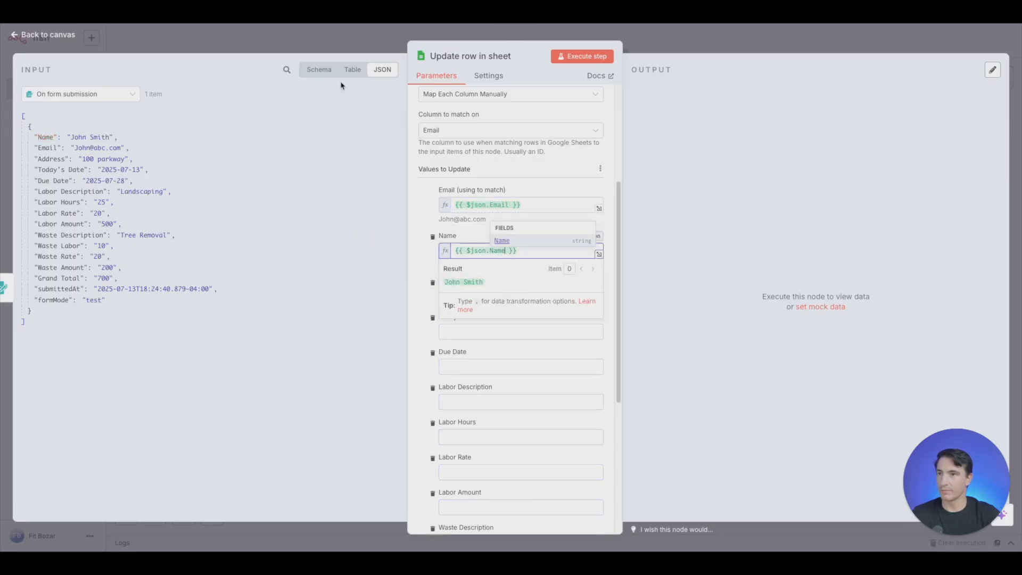
pyautogui.click(353, 69)
pyautogui.click(314, 72)
pyautogui.click(382, 70)
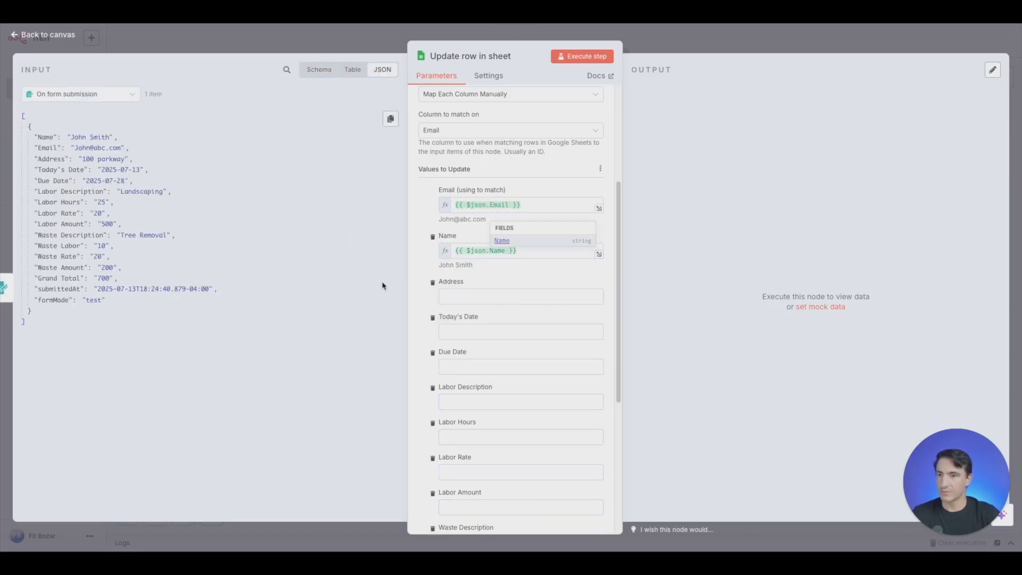
pyautogui.moveTo(49, 160); pyautogui.dragTo(458, 297)
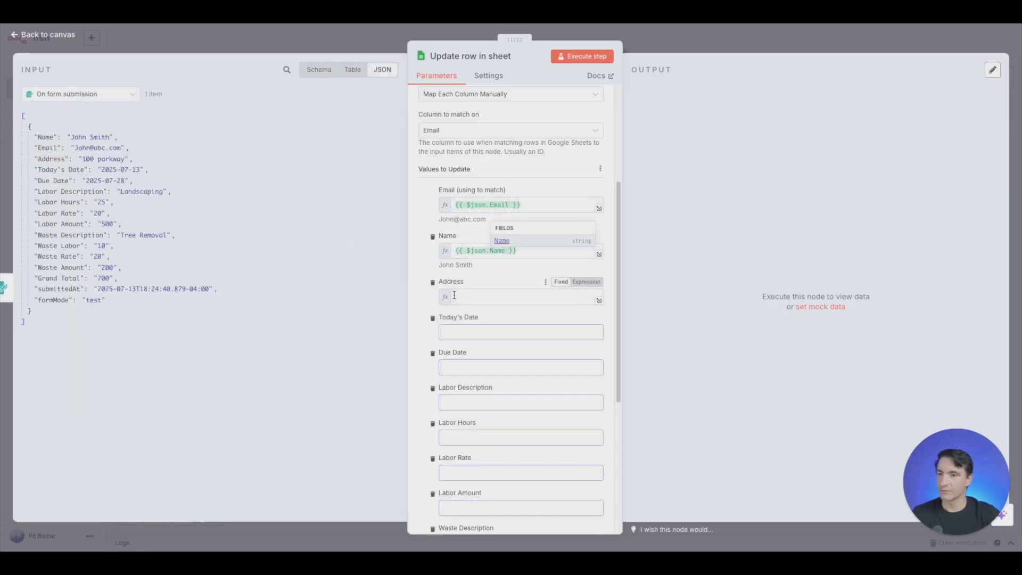
# Map Today's Date and Due Date to the form's Due Date, and the labor, waste and Grand Total columns to their matching form fields.
pyautogui.moveTo(60, 181); pyautogui.dragTo(452, 341)
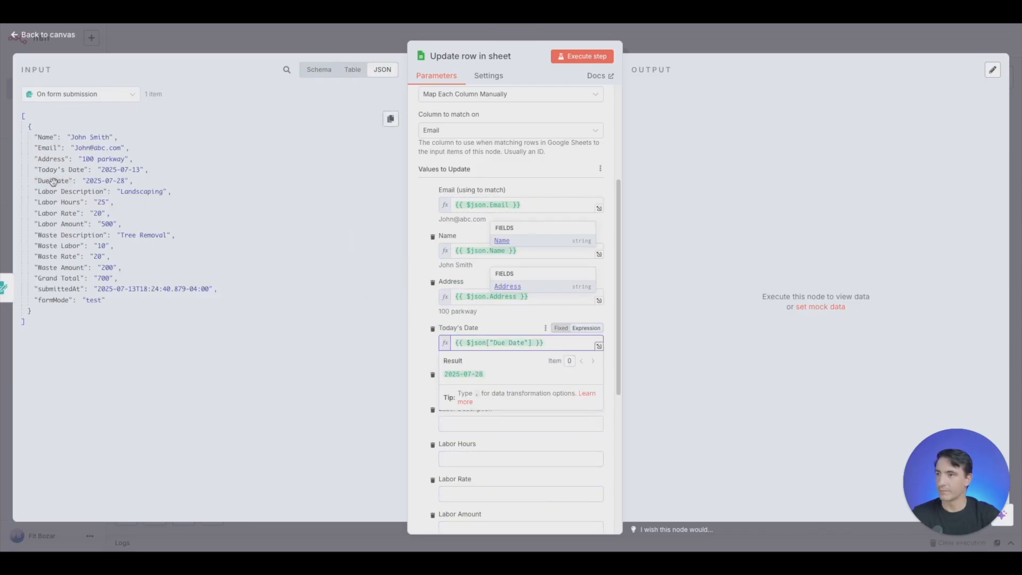
pyautogui.moveTo(53, 181); pyautogui.dragTo(468, 388)
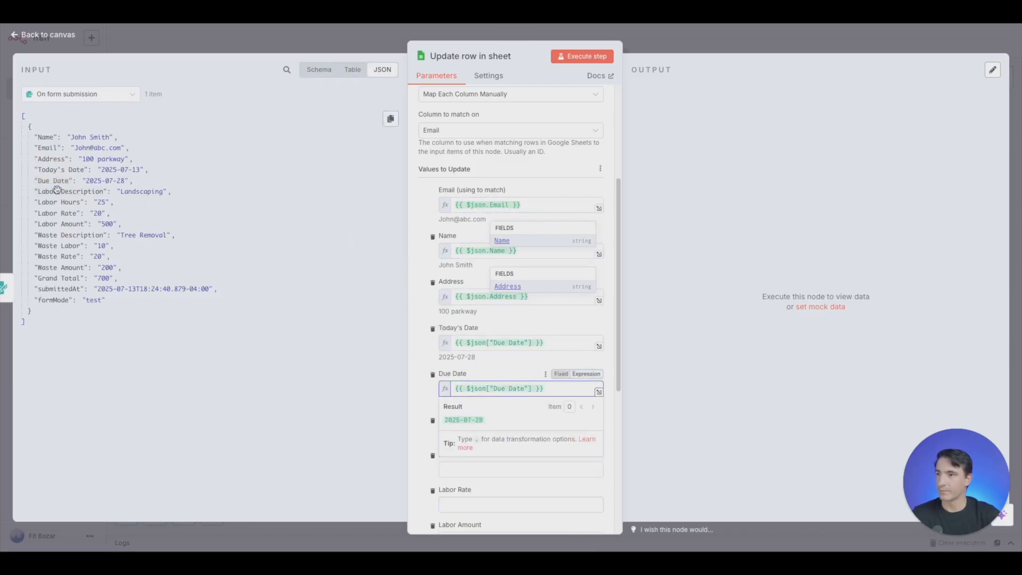
pyautogui.moveTo(57, 190); pyautogui.dragTo(406, 383)
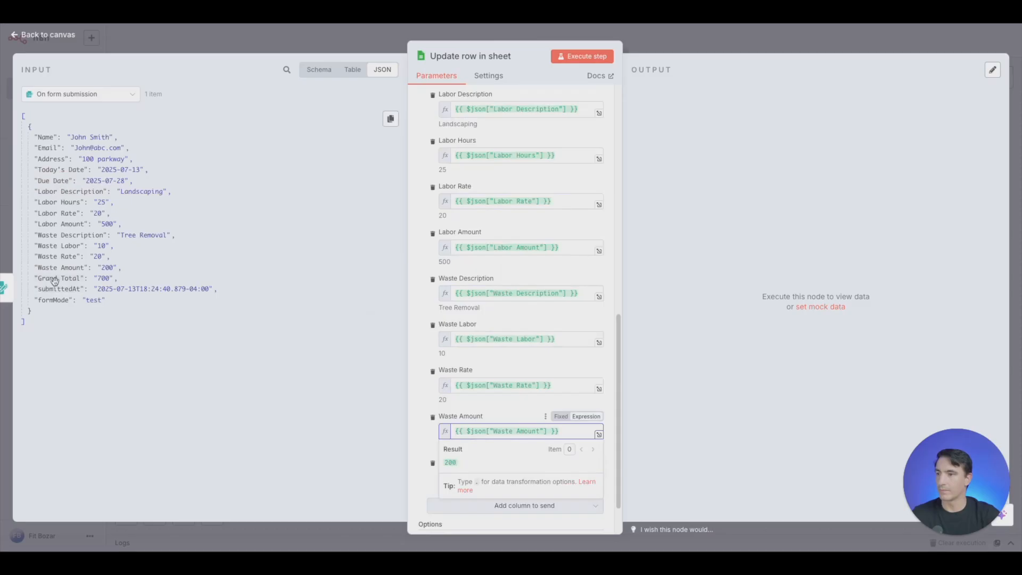
pyautogui.moveTo(58, 278); pyautogui.dragTo(469, 475)
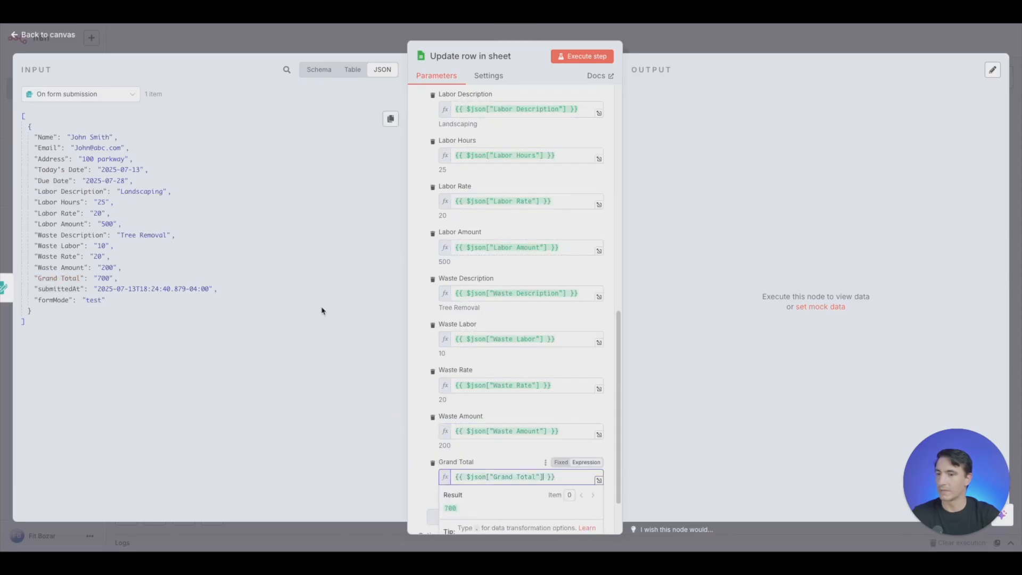
# Execute the Update row in sheet node and return to the workflow canvas.
pyautogui.scroll(3, 519, 314)
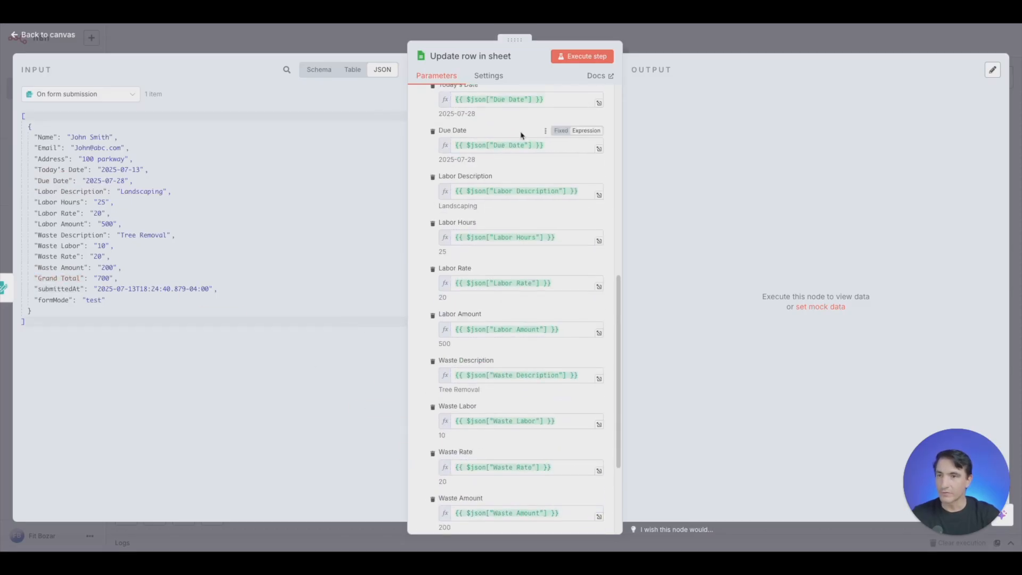
pyautogui.click(575, 62)
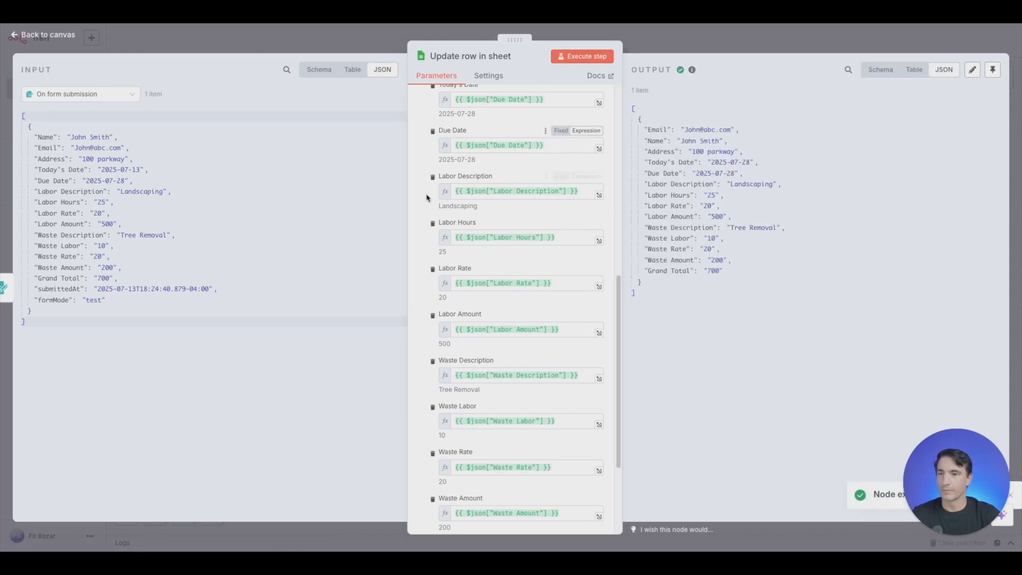
pyautogui.click(680, 42)
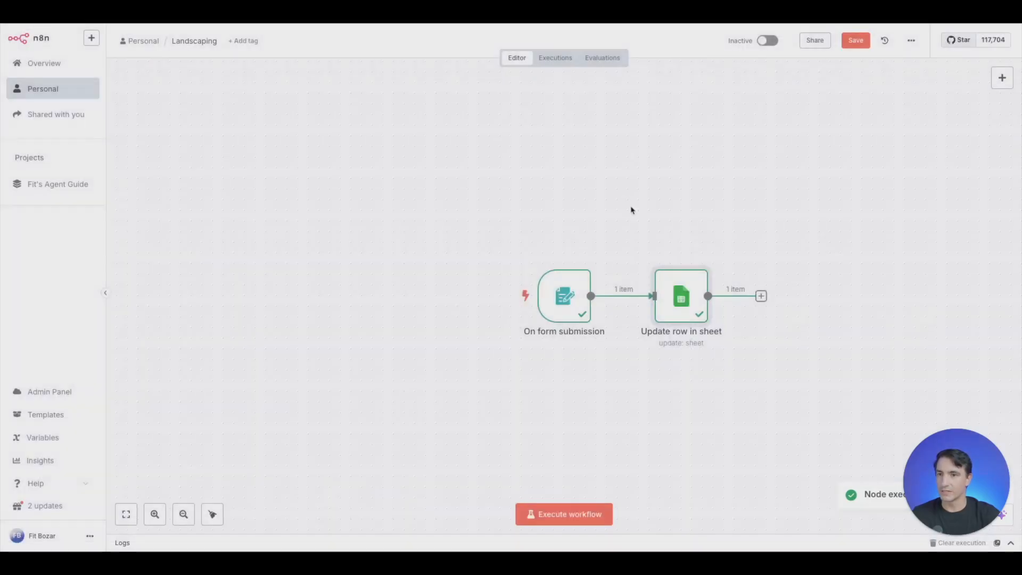
# Add a Wait node after the Update row node and set its wait amount to 1.
pyautogui.click(761, 296)
pyautogui.write('wait')
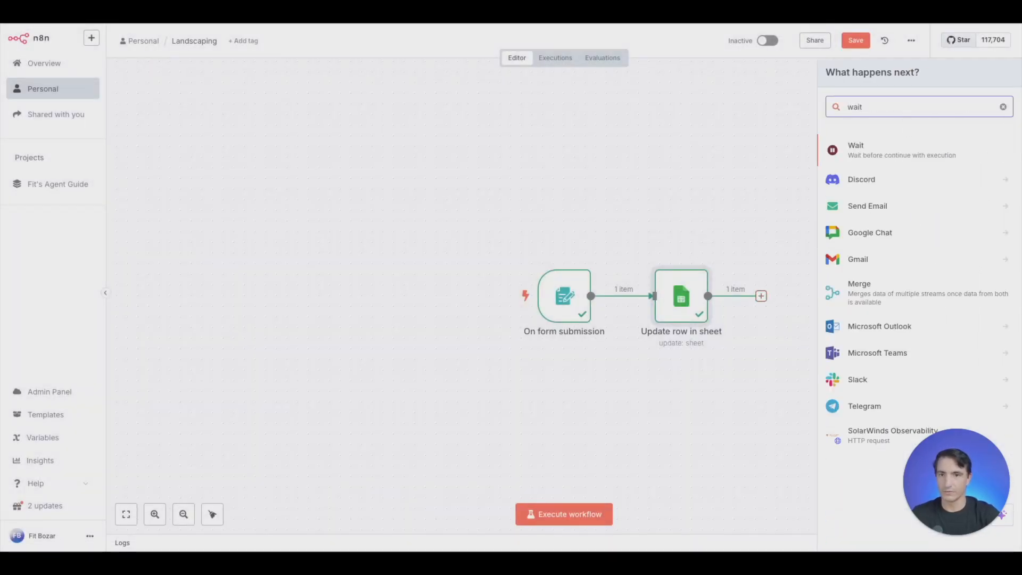
pyautogui.click(903, 153)
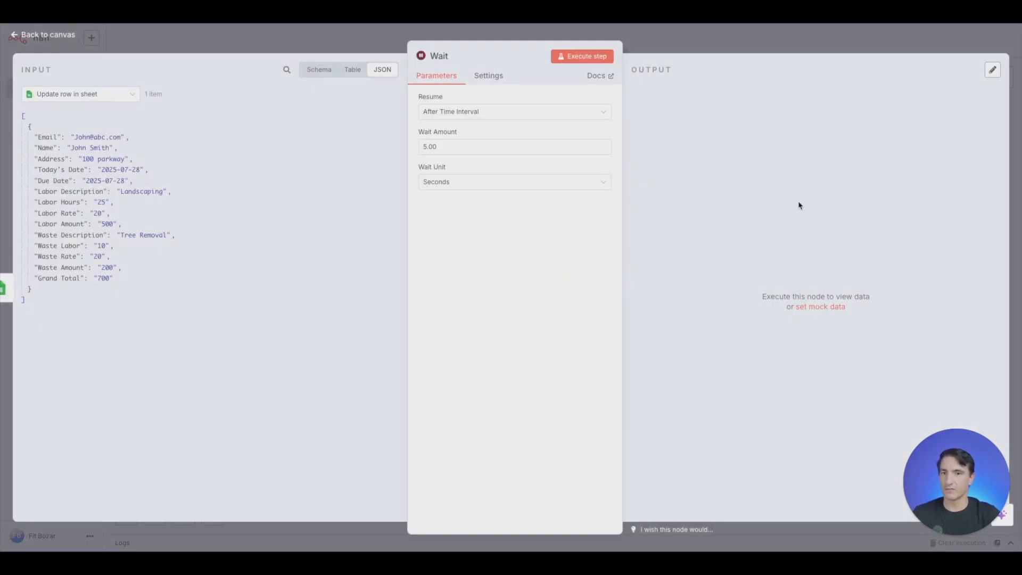
pyautogui.click(505, 148)
pyautogui.hotkey('ctrl', 'a')
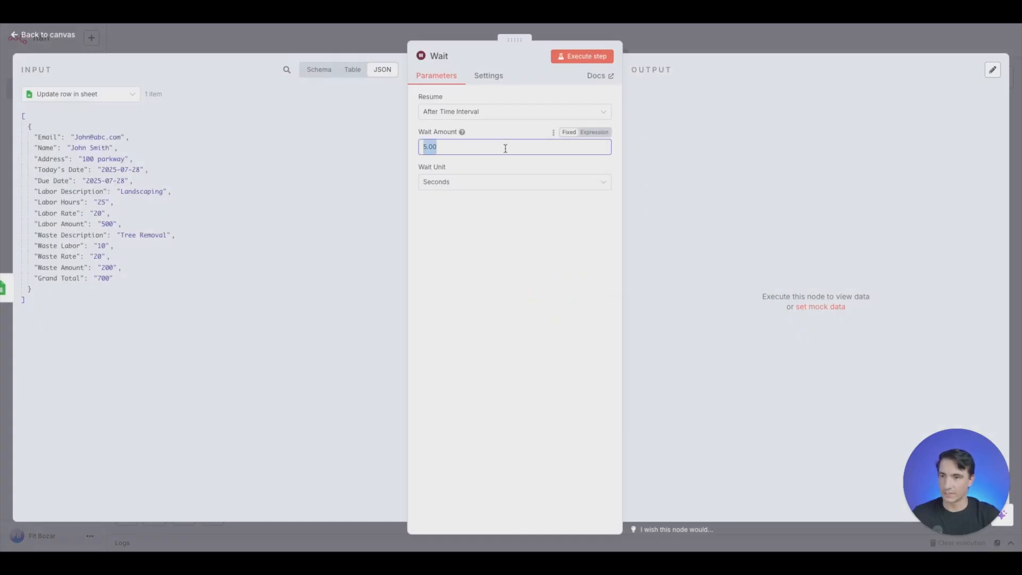
pyautogui.write('1')
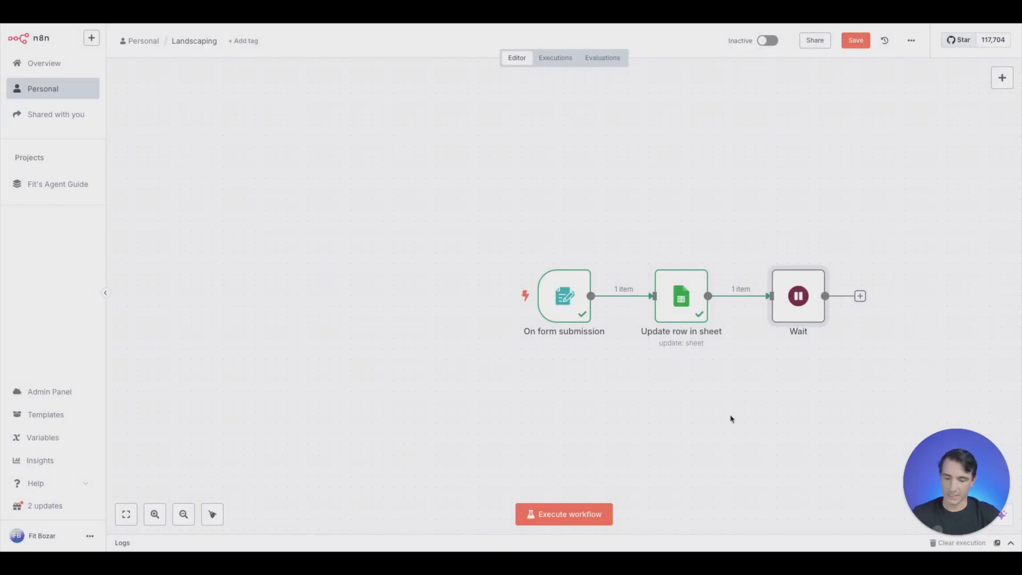
# Add a Google Sheets "Get row(s) in sheet" node after the Wait node.
pyautogui.moveTo(731, 419); pyautogui.dragTo(535, 407)
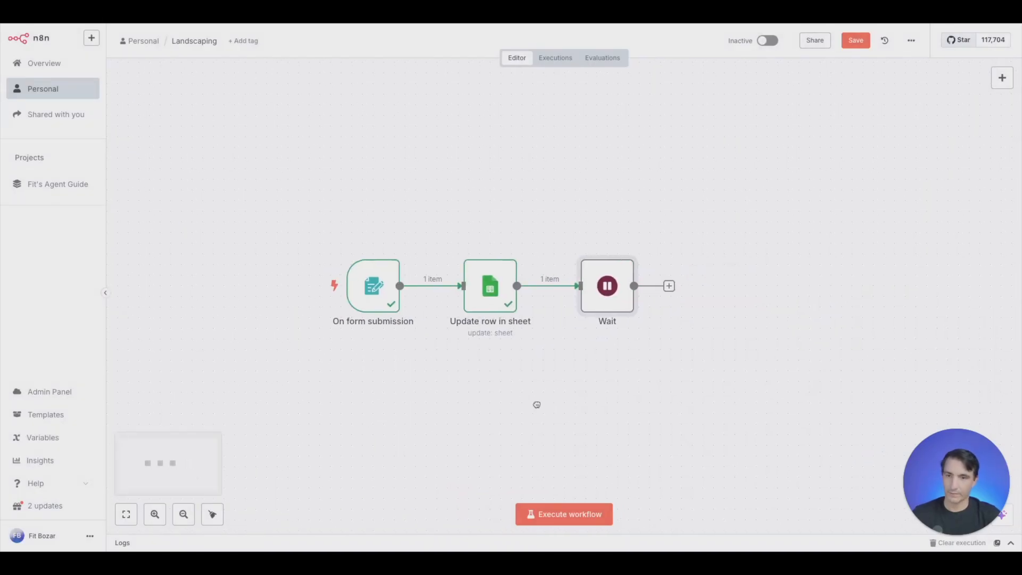
pyautogui.click(661, 284)
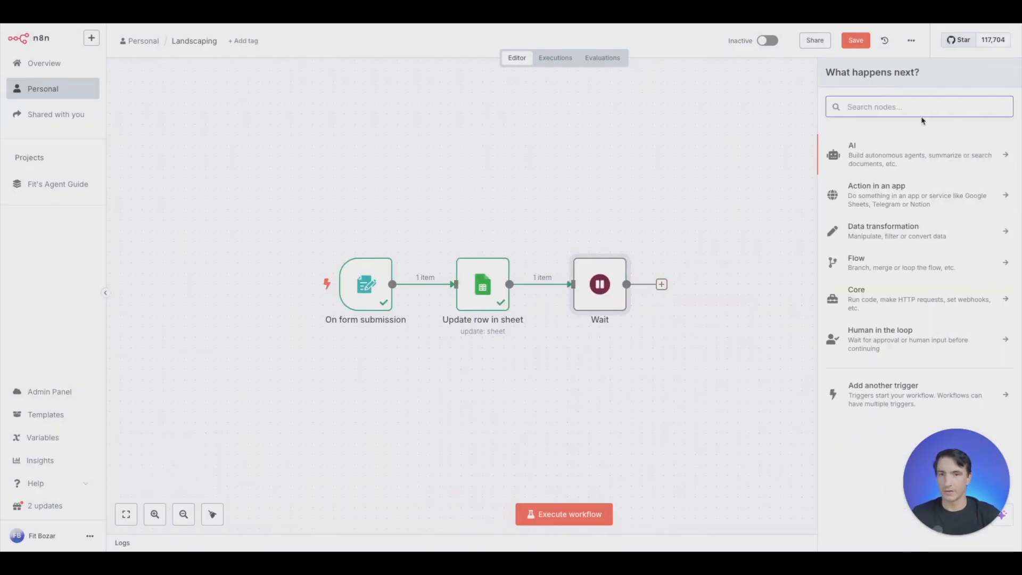
pyautogui.write('google she')
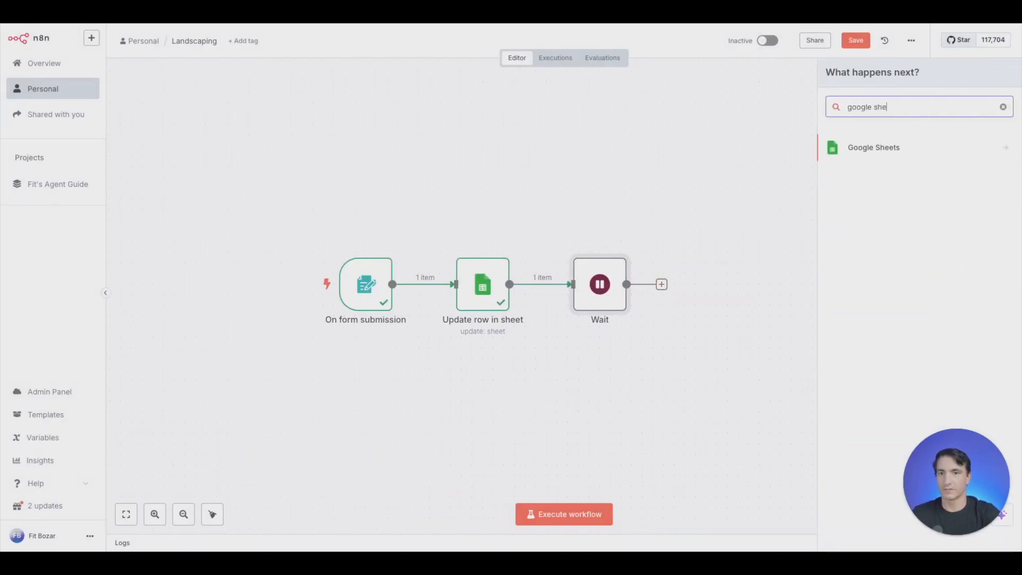
pyautogui.click(879, 147)
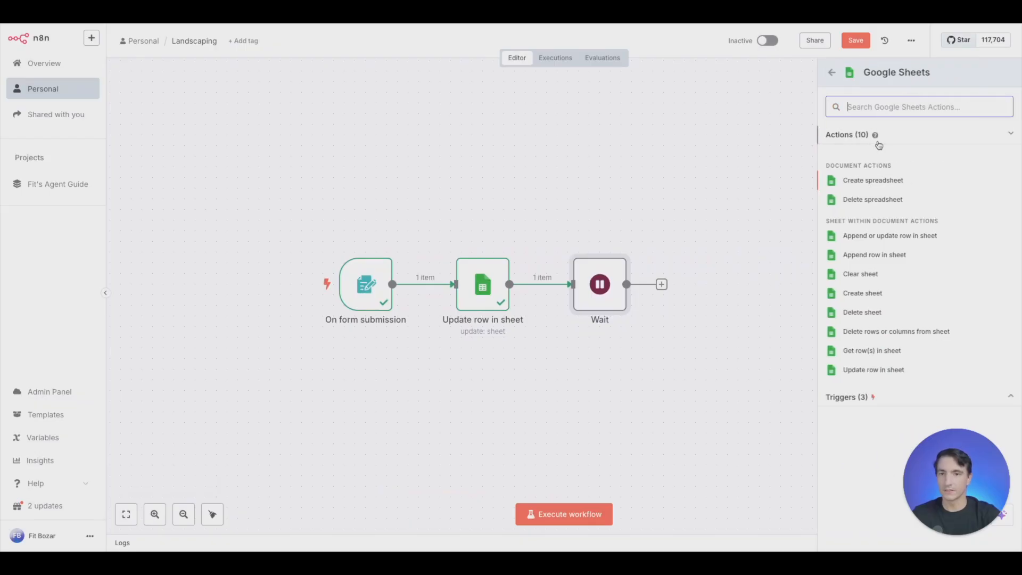
pyautogui.click(863, 353)
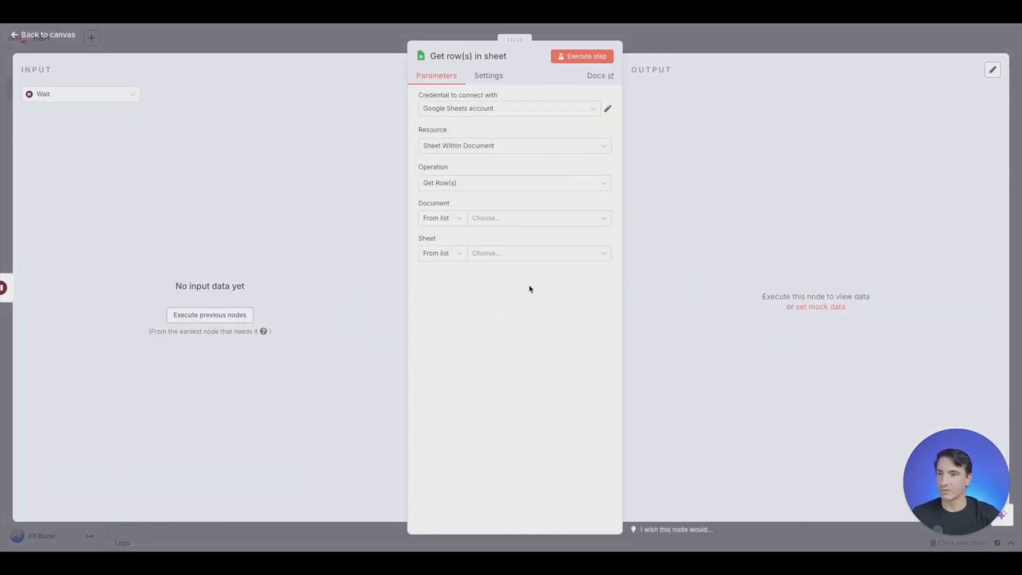
# Set the Get row(s) in sheet node's document to Landscaping Invoice and its sheet to Sheet1.
pyautogui.click(597, 219)
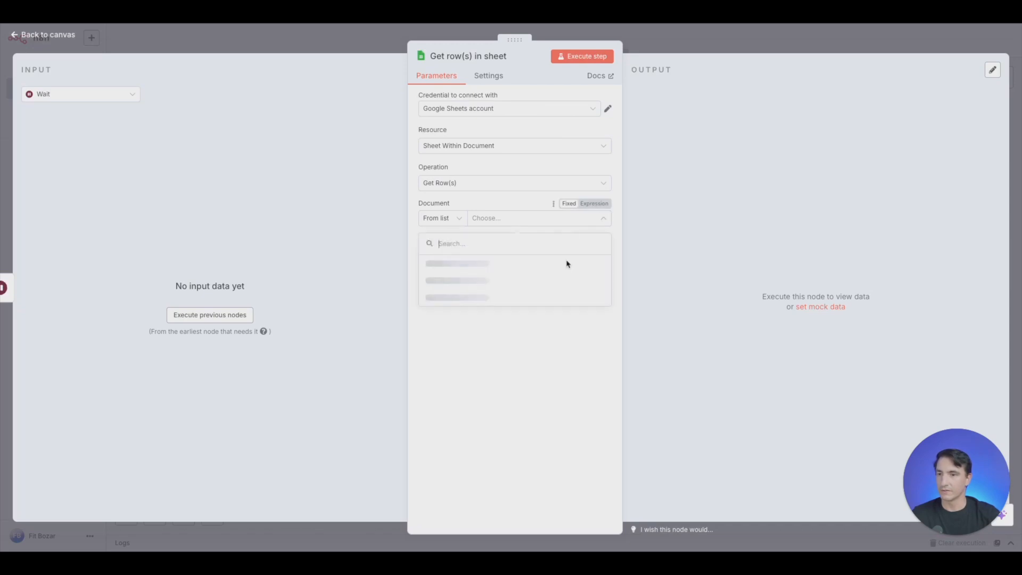
pyautogui.click(542, 266)
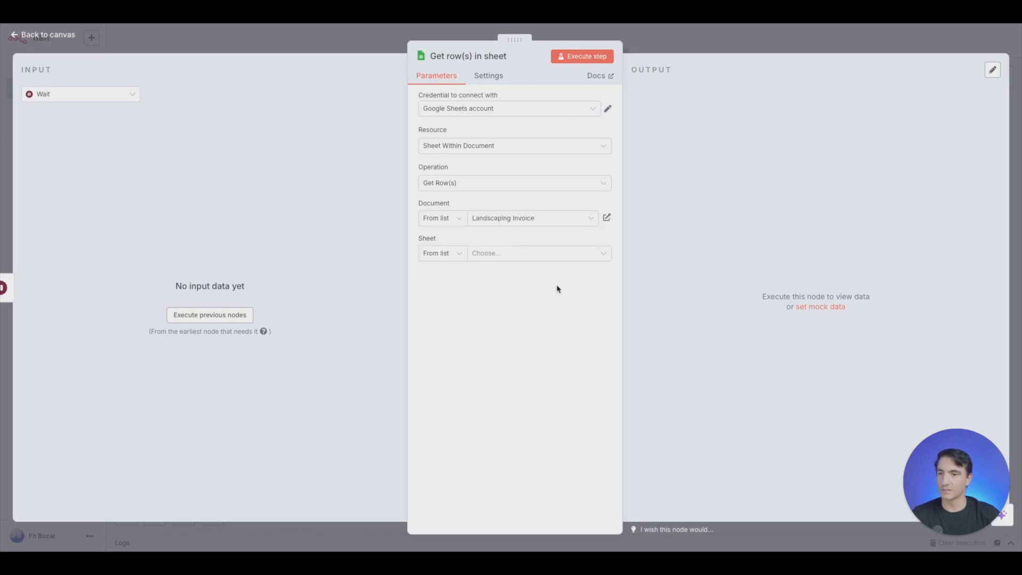
pyautogui.click(588, 255)
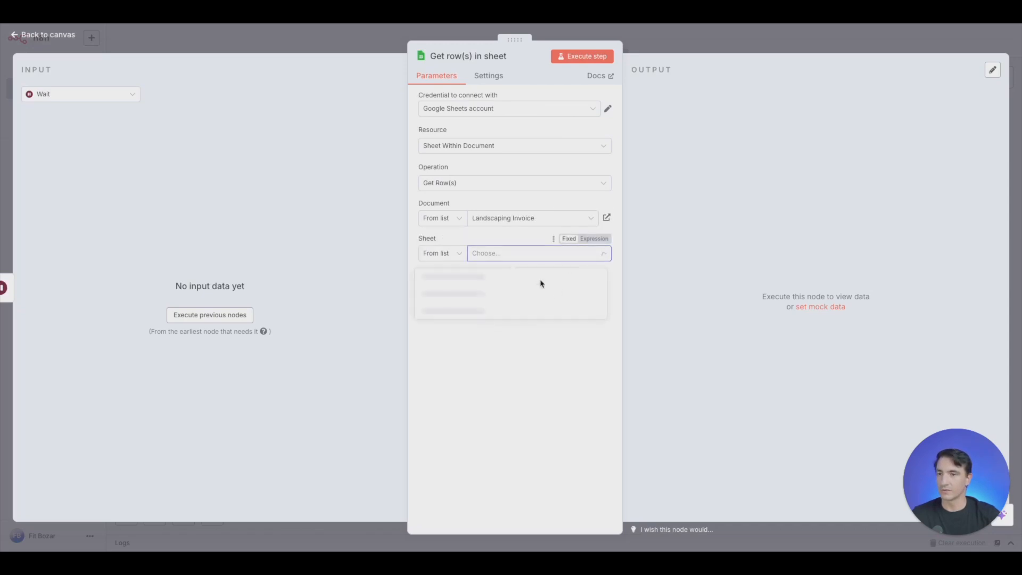
pyautogui.click(480, 280)
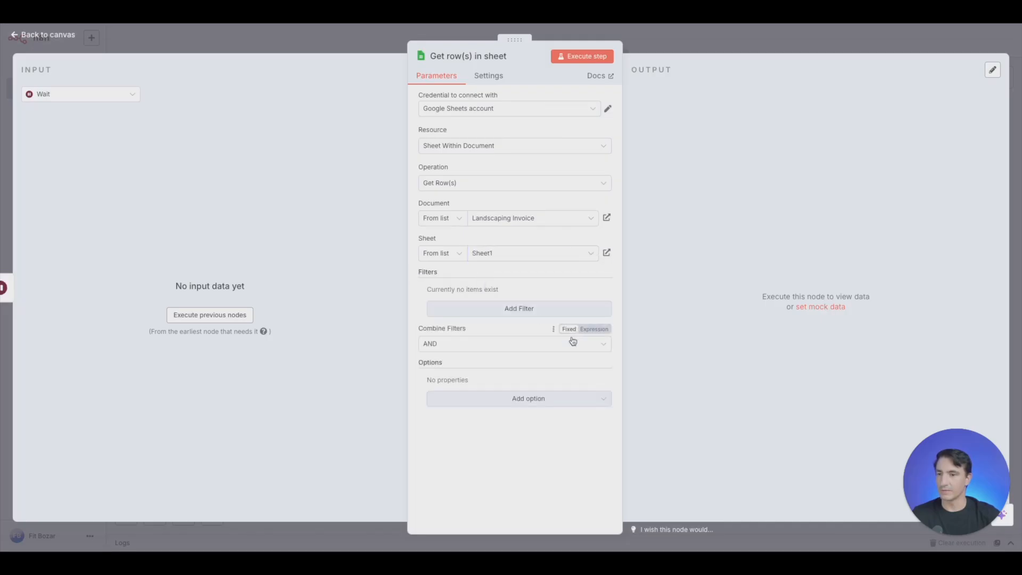
# Add a filter matching the Email column to {{ $json.Email }} from the executed Wait node's data, and return to the canvas.
pyautogui.click(510, 312)
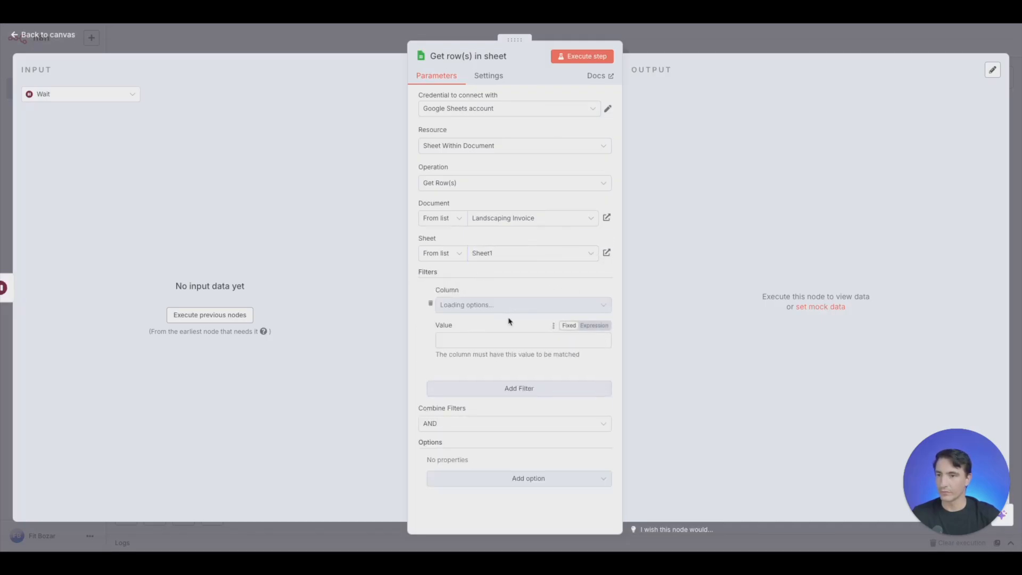
pyautogui.click(596, 307)
pyautogui.click(456, 349)
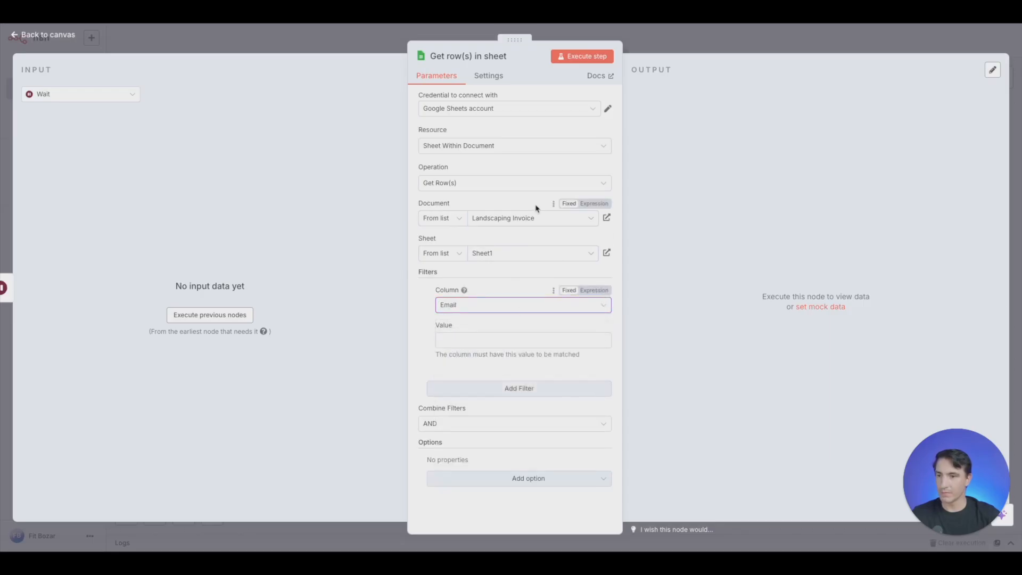
pyautogui.click(229, 317)
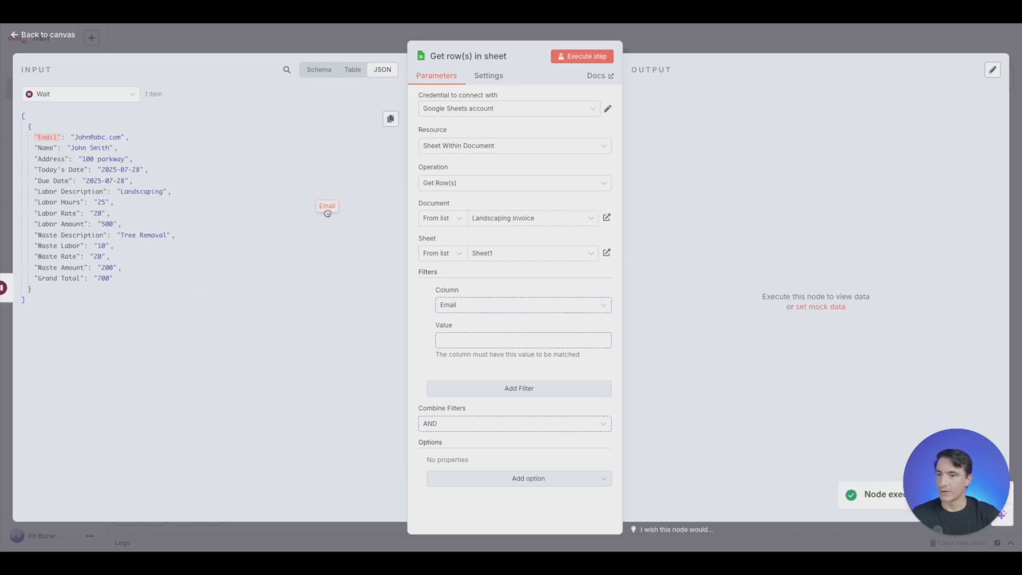
pyautogui.click(509, 342)
pyautogui.write('{{ $json.Email }}')
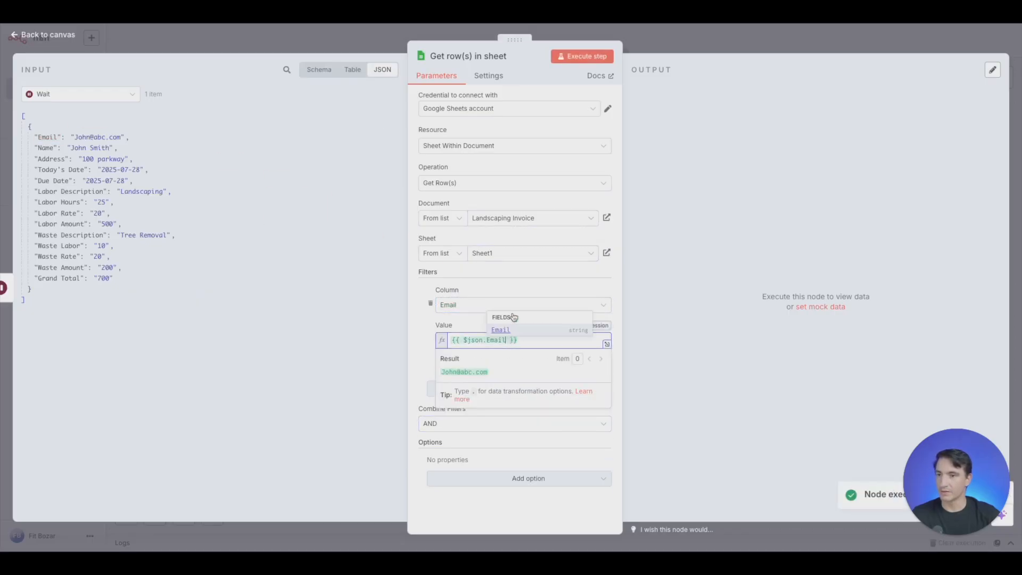
pyautogui.click(420, 335)
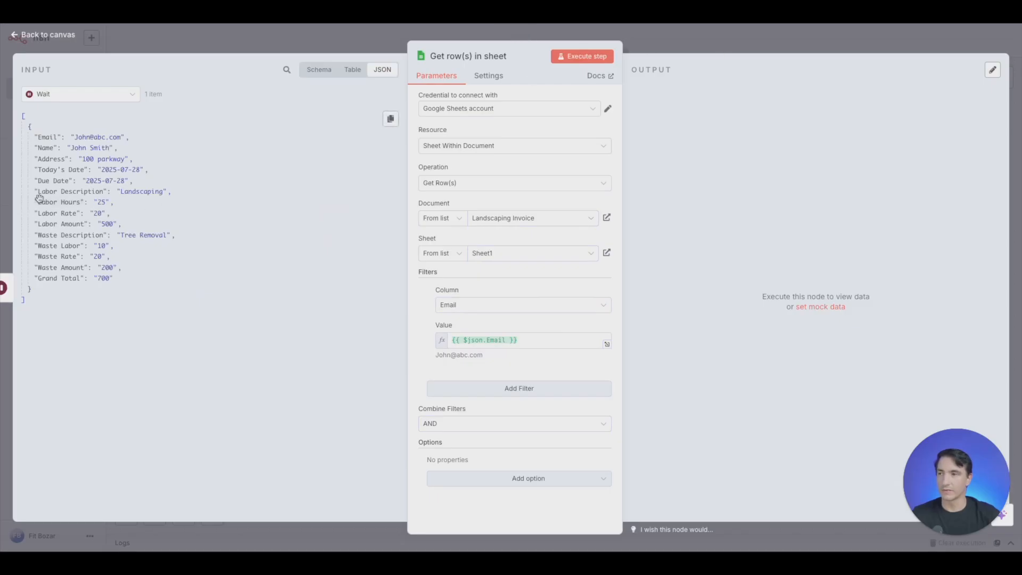
pyautogui.click(9, 180)
# Add a Google Drive "Copy file" node after the Get row(s) in sheet node.
pyautogui.click(779, 285)
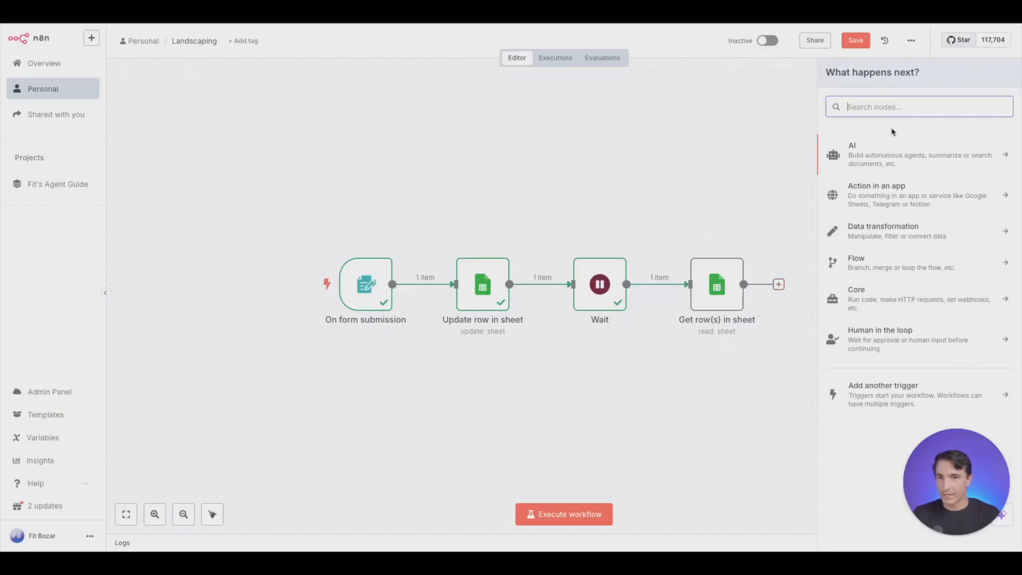
pyautogui.write('google drive')
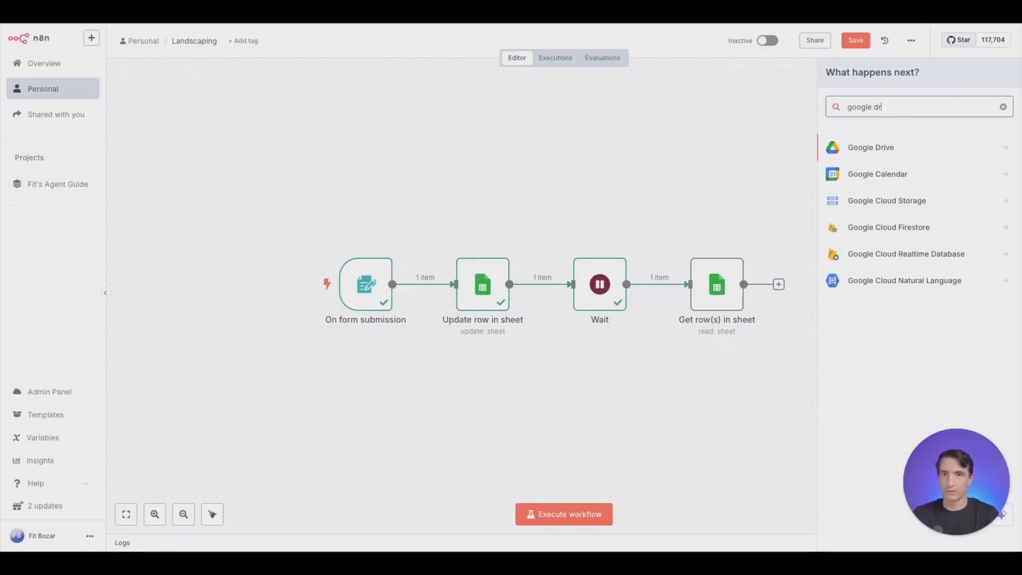
pyautogui.click(920, 154)
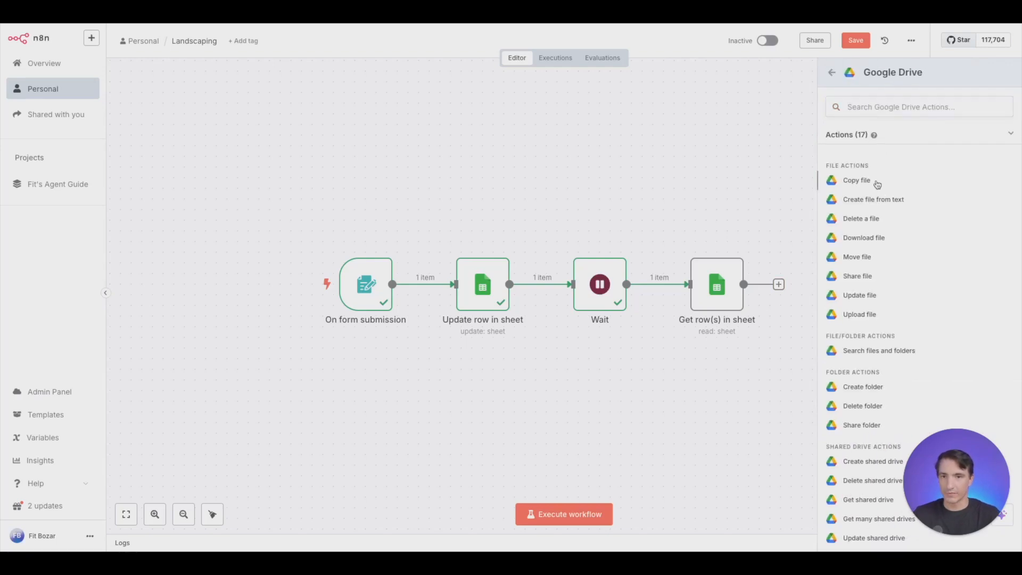
pyautogui.click(876, 181)
# Set Copy file to copy LandWaste Template.docx with the file name "Invoice for {{ $json.Name }}", using the executed sheet row's data.
pyautogui.click(517, 218)
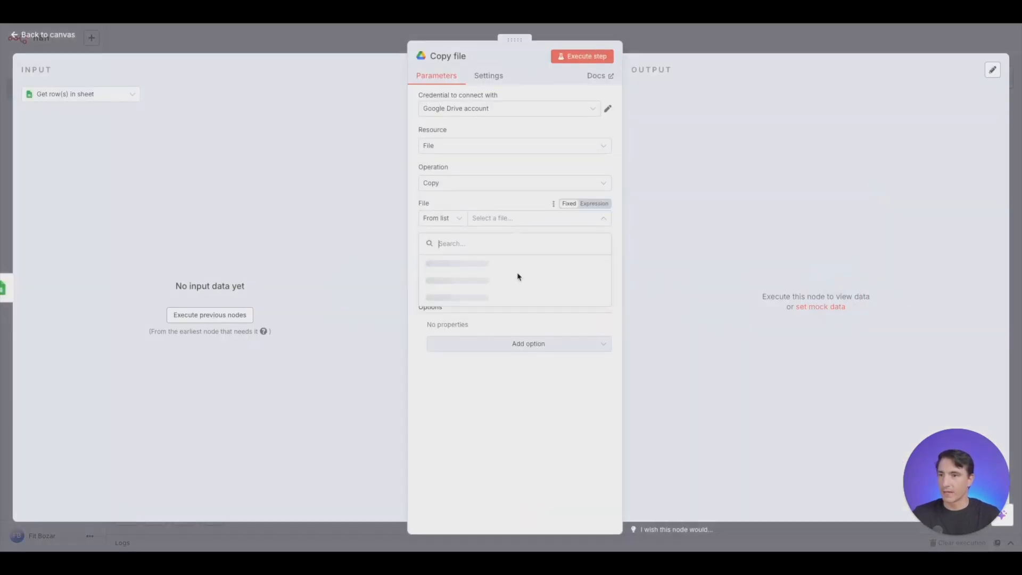
pyautogui.scroll(-1, 524, 295)
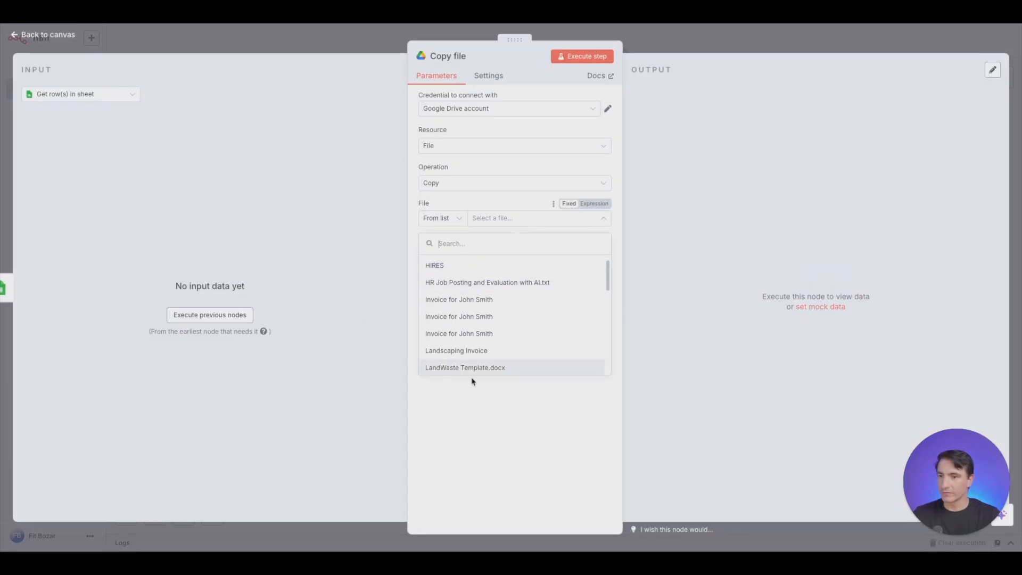
pyautogui.click(477, 371)
pyautogui.click(506, 251)
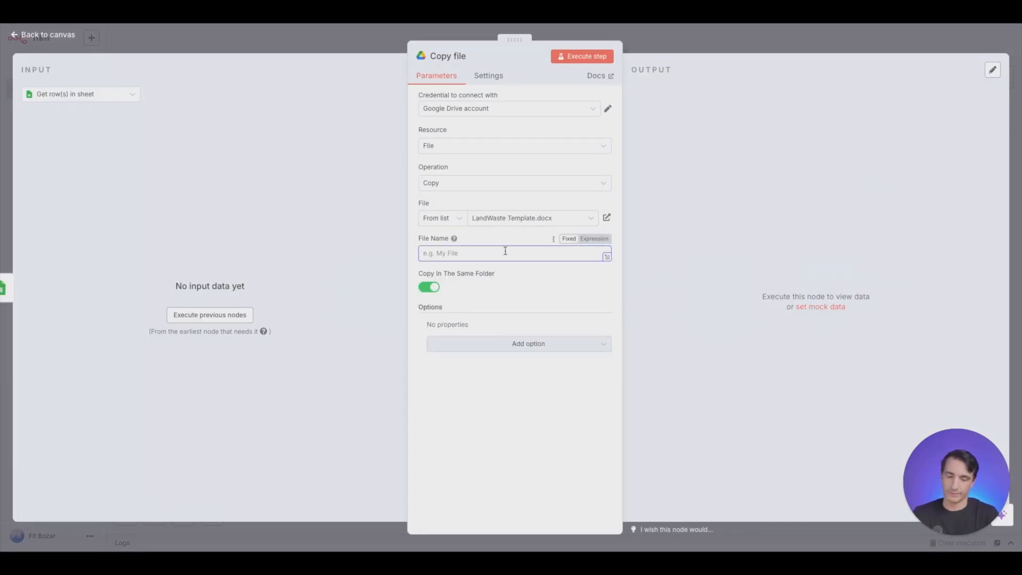
pyautogui.write('Invoice for')
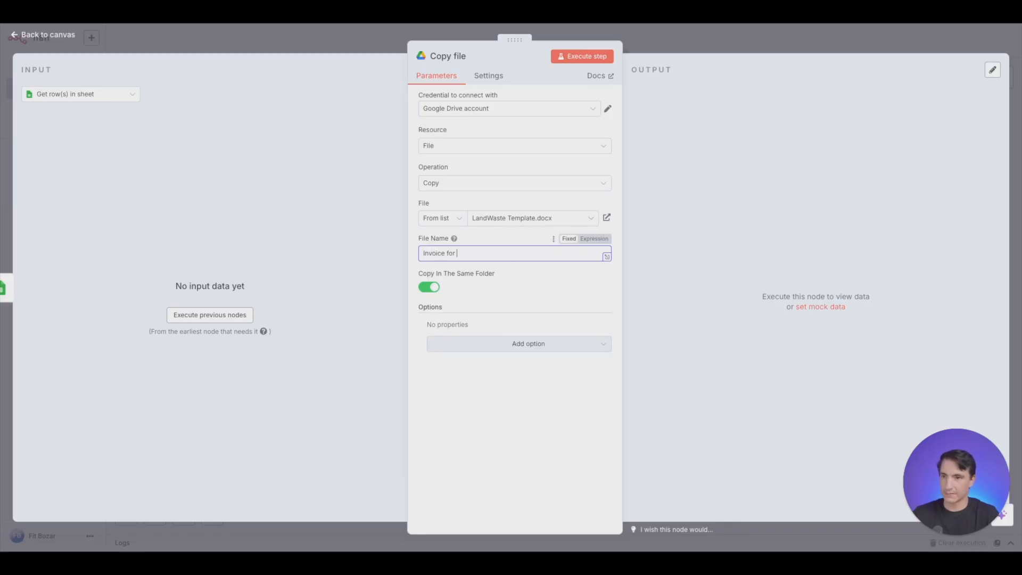
pyautogui.click(222, 313)
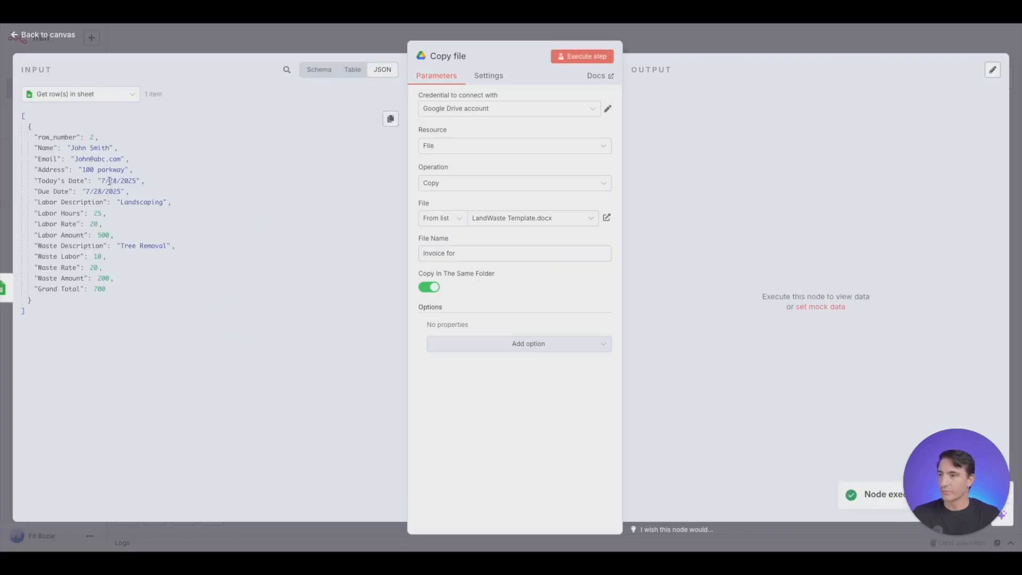
pyautogui.moveTo(47, 149); pyautogui.dragTo(477, 256)
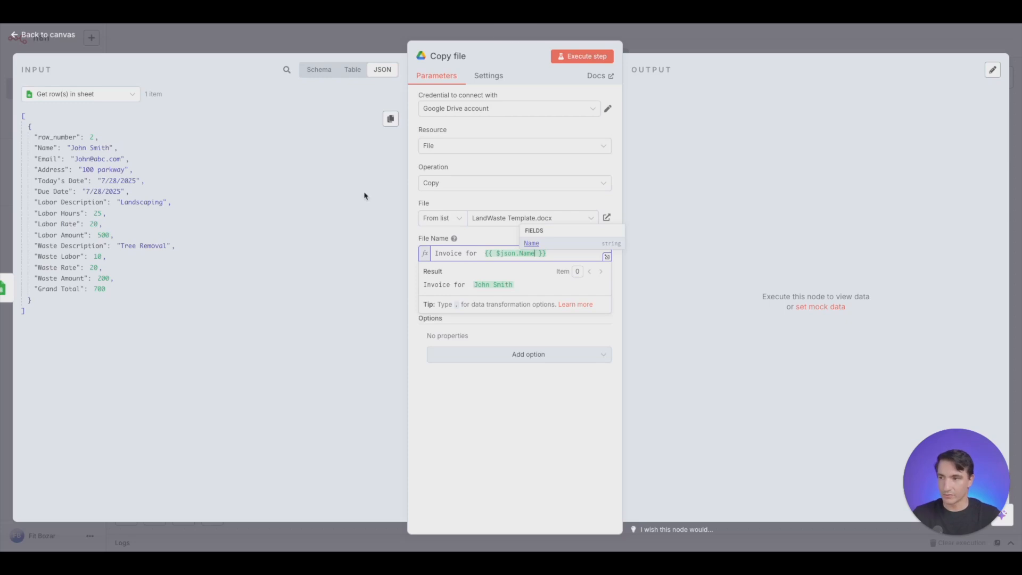
pyautogui.click(666, 39)
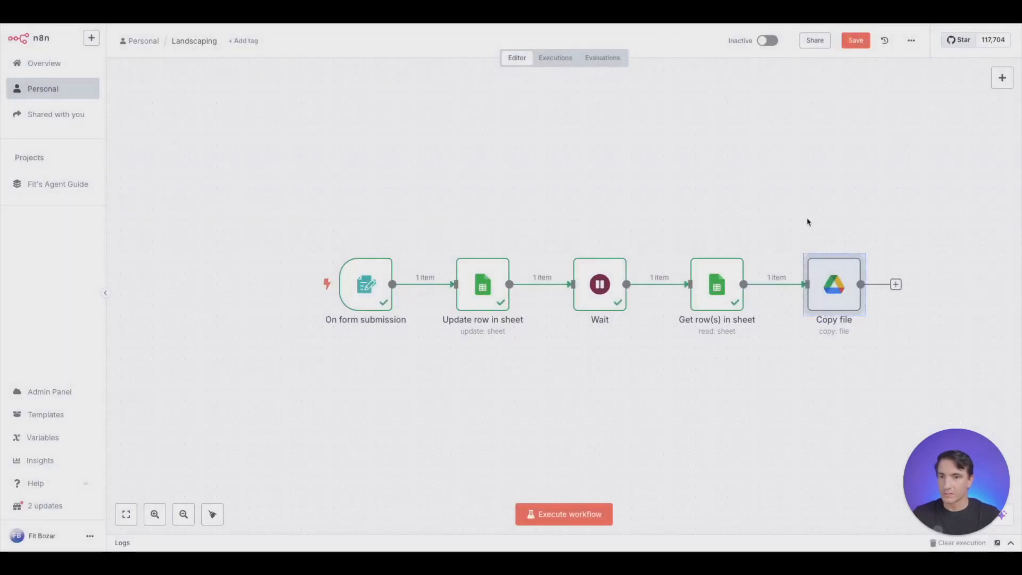
# Add an Edit Fields (Set) node after Copy file and show the Get row(s) in sheet data as its input.
pyautogui.click(896, 284)
pyautogui.write('edit')
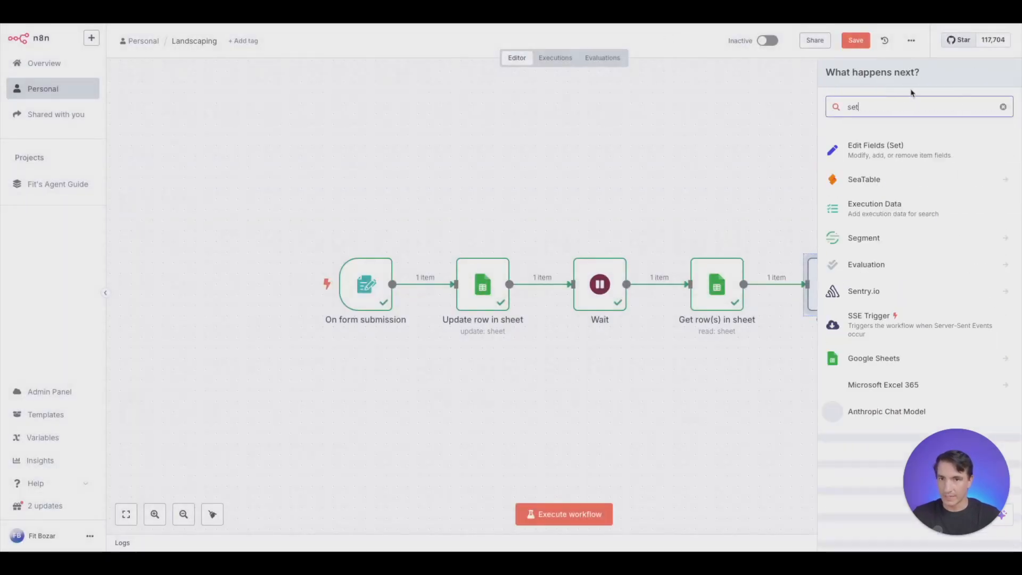
pyautogui.press('Return')
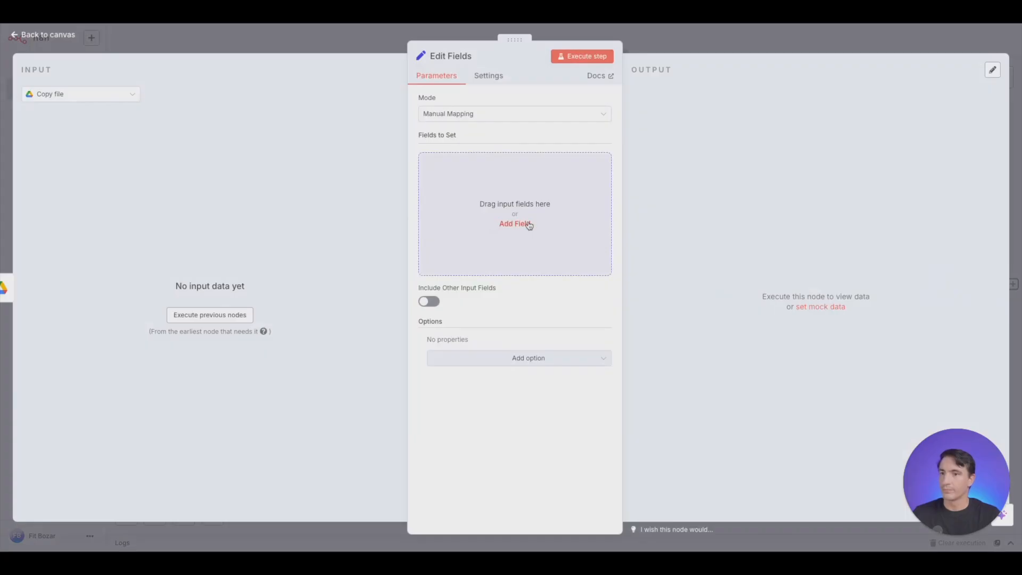
pyautogui.click(117, 96)
pyautogui.click(98, 139)
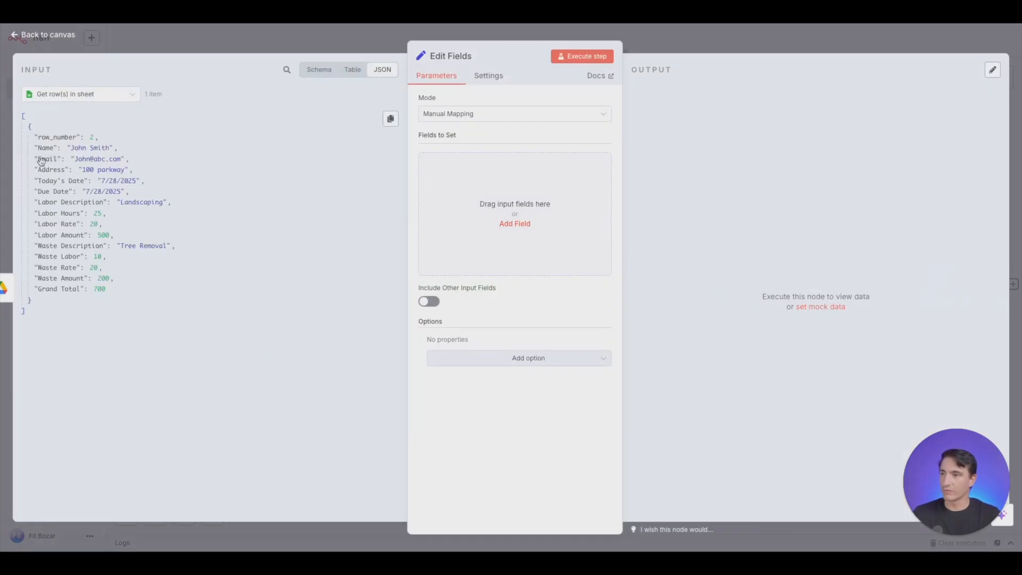
# Map the Name, Email, Address, Today's Date and Due Date values from the sheet row into the Edit Fields node.
pyautogui.moveTo(43, 148); pyautogui.dragTo(449, 181)
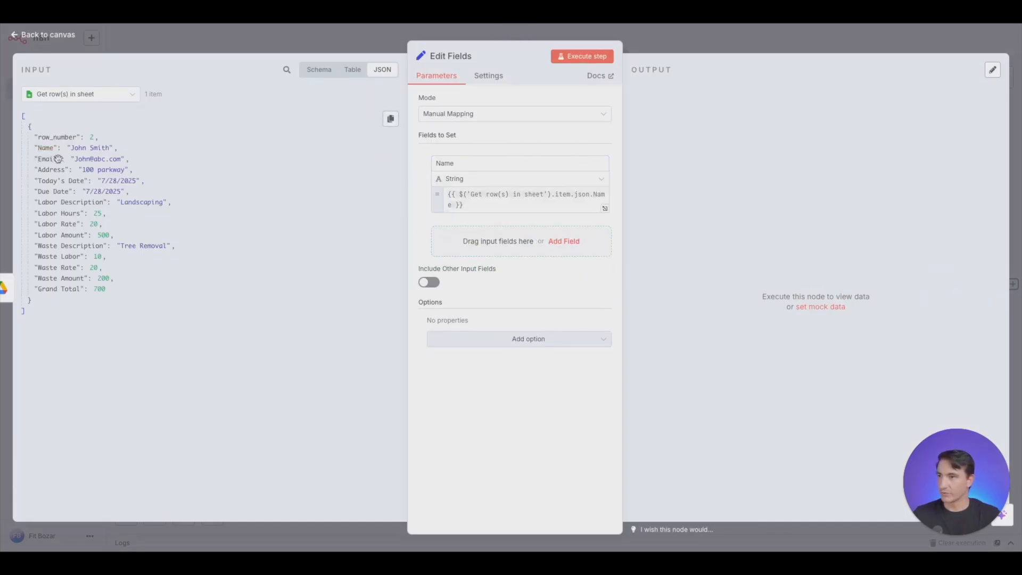
pyautogui.moveTo(52, 159); pyautogui.dragTo(452, 237)
pyautogui.moveTo(49, 170); pyautogui.dragTo(506, 314)
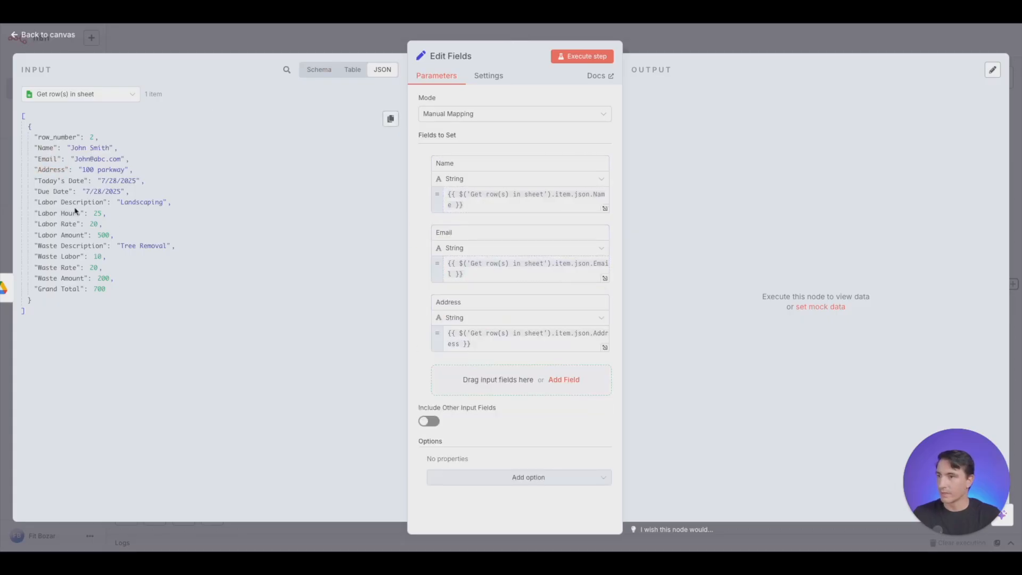
pyautogui.moveTo(65, 181); pyautogui.dragTo(465, 381)
pyautogui.moveTo(57, 187); pyautogui.dragTo(538, 450)
# Map Labor Description, Labor Hours, Labor Rate and Labor Amount from the sheet row as additional fields to set.
pyautogui.scroll(-2, 529, 311)
pyautogui.moveTo(70, 209); pyautogui.dragTo(503, 409)
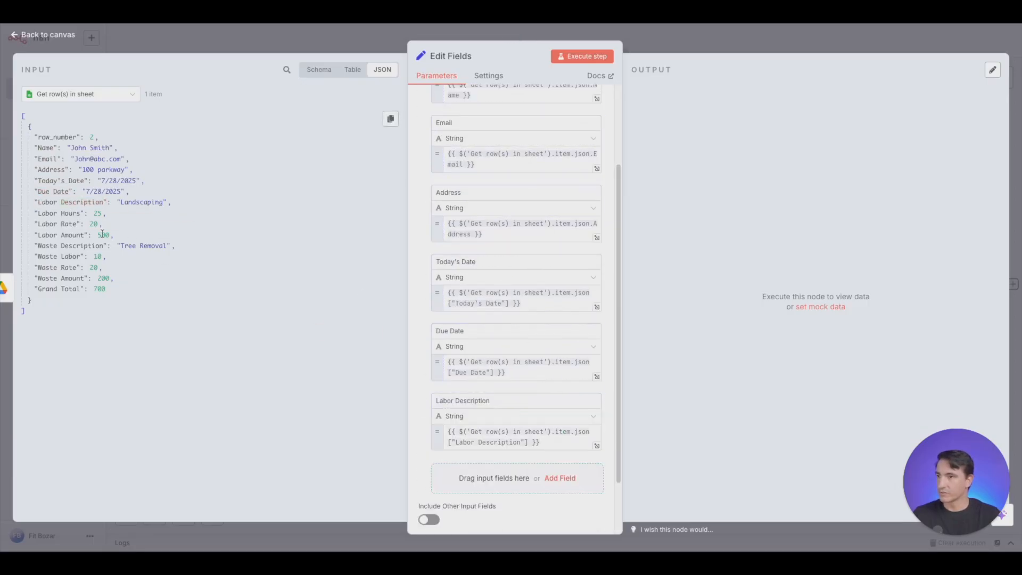
pyautogui.moveTo(70, 218); pyautogui.dragTo(503, 482)
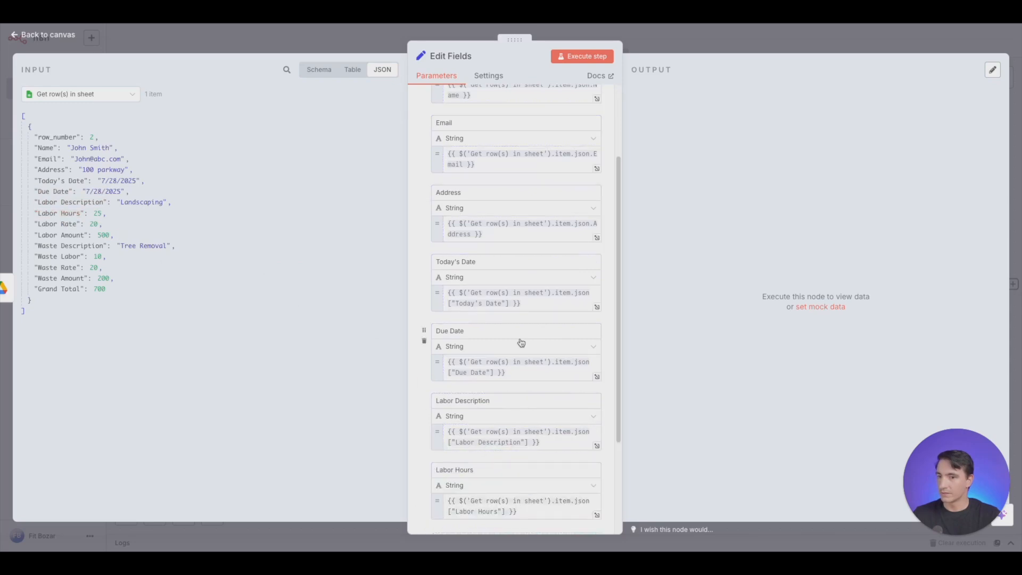
pyautogui.scroll(-3, 445, 349)
pyautogui.moveTo(64, 224); pyautogui.dragTo(498, 414)
pyautogui.scroll(-2, 498, 414)
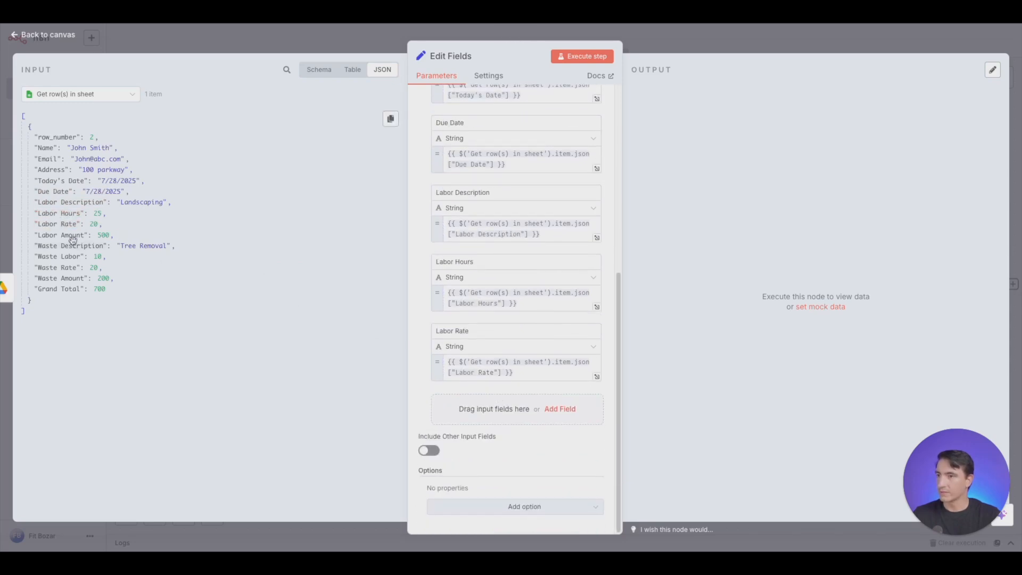
pyautogui.moveTo(70, 236); pyautogui.dragTo(506, 414)
pyautogui.scroll(-2, 499, 289)
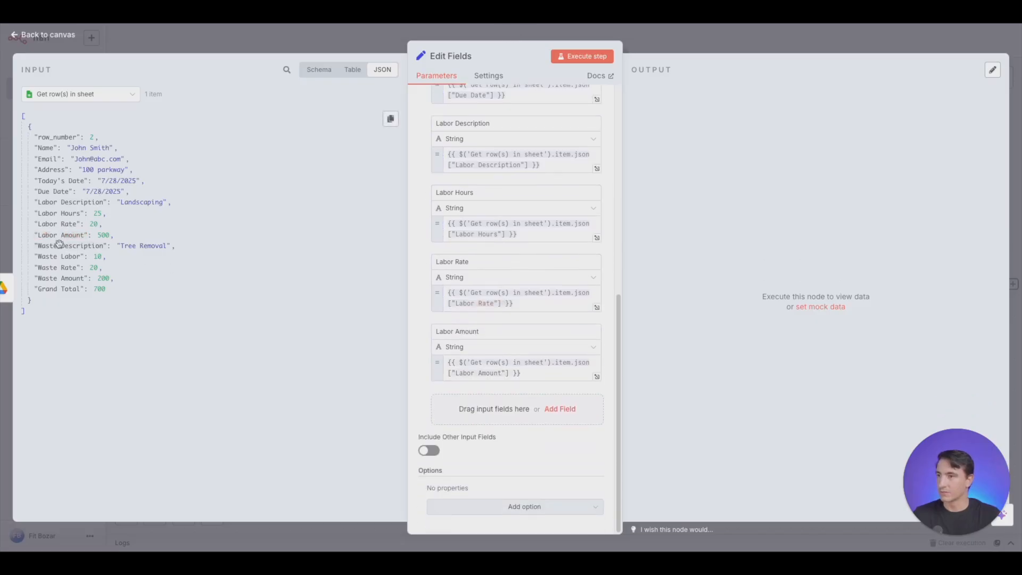
# Map Waste Description, Waste Labor, Waste Rate, Waste Amount and Grand Total into Edit Fields, and execute the node.
pyautogui.moveTo(60, 244); pyautogui.dragTo(447, 408)
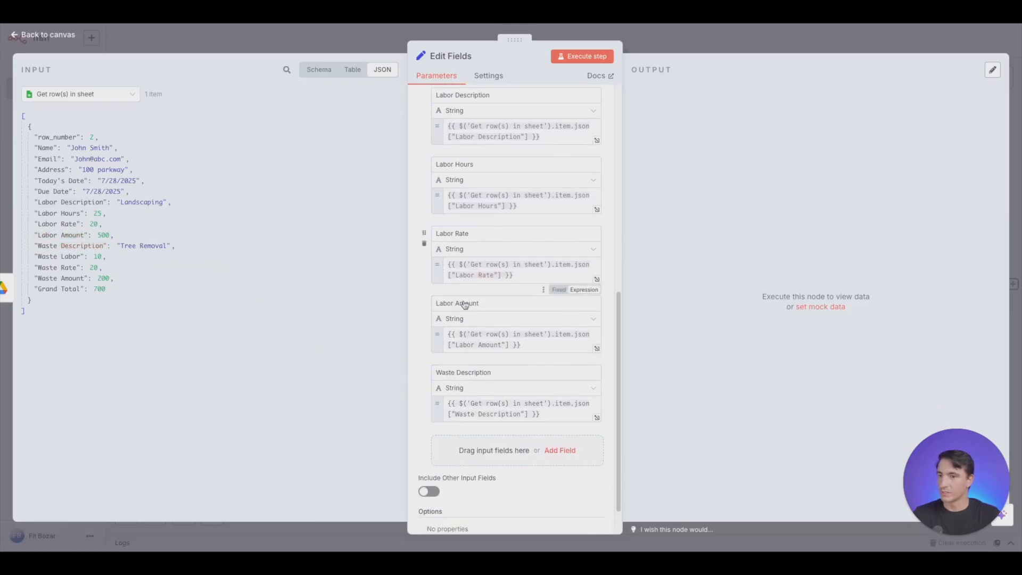
pyautogui.moveTo(58, 256); pyautogui.dragTo(434, 409)
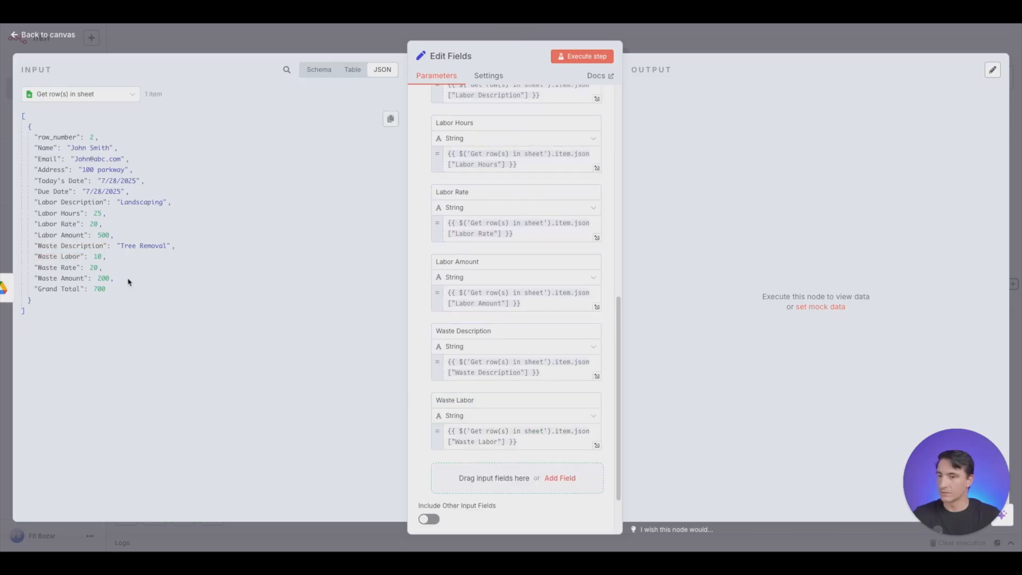
pyautogui.moveTo(59, 261); pyautogui.dragTo(493, 474)
pyautogui.moveTo(55, 276); pyautogui.dragTo(487, 424)
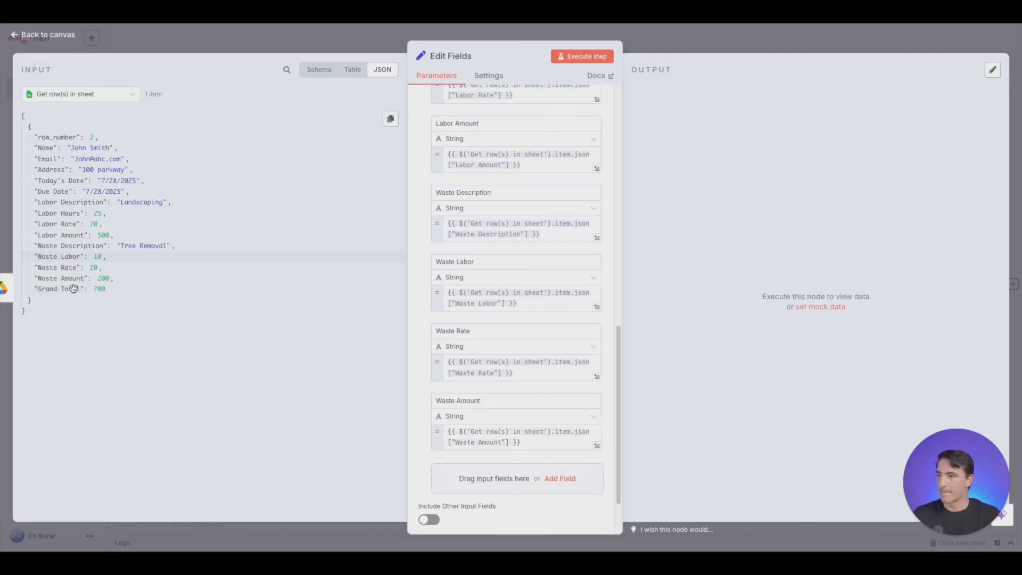
pyautogui.moveTo(72, 289); pyautogui.dragTo(458, 478)
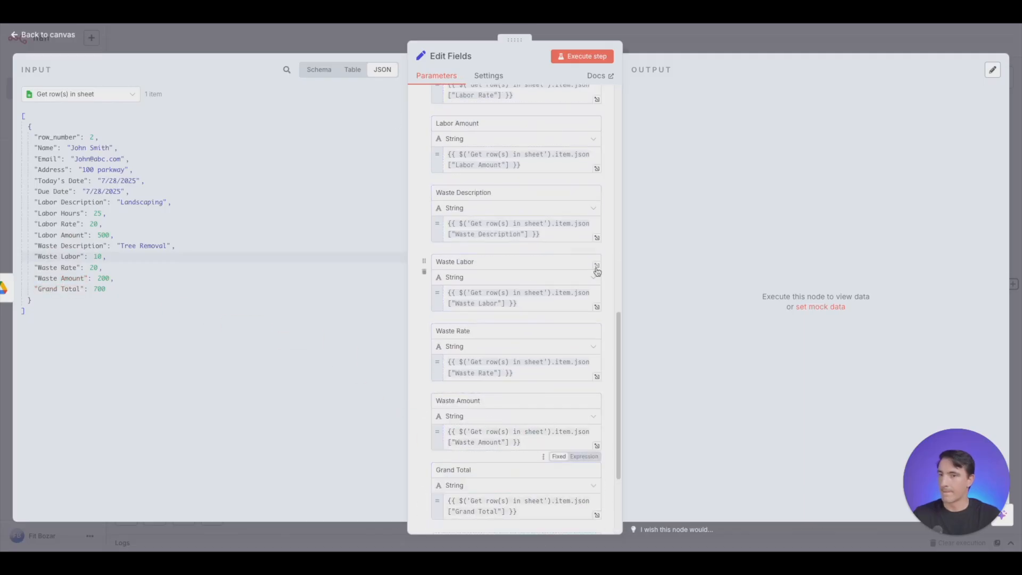
pyautogui.click(579, 58)
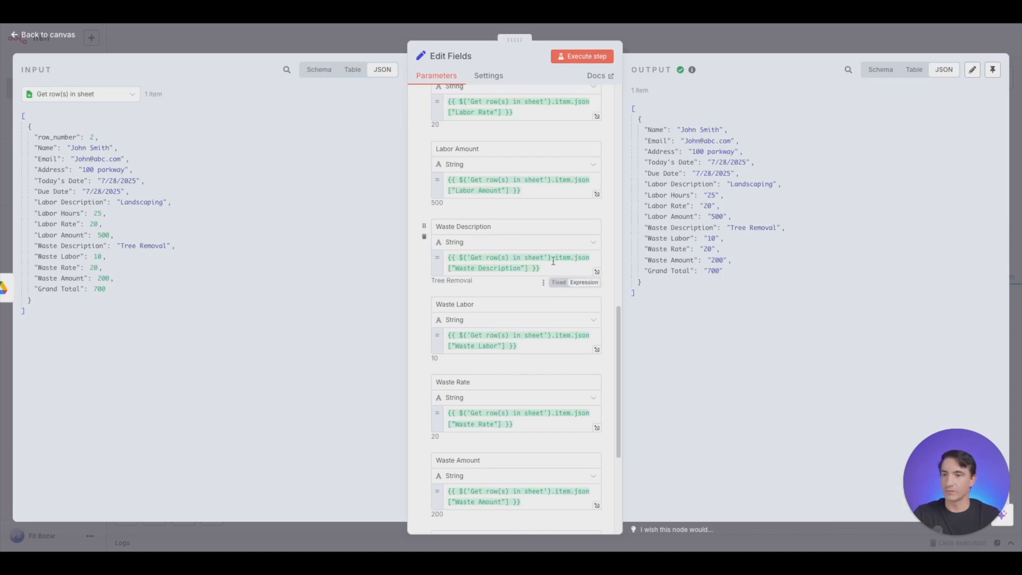
pyautogui.click(700, 42)
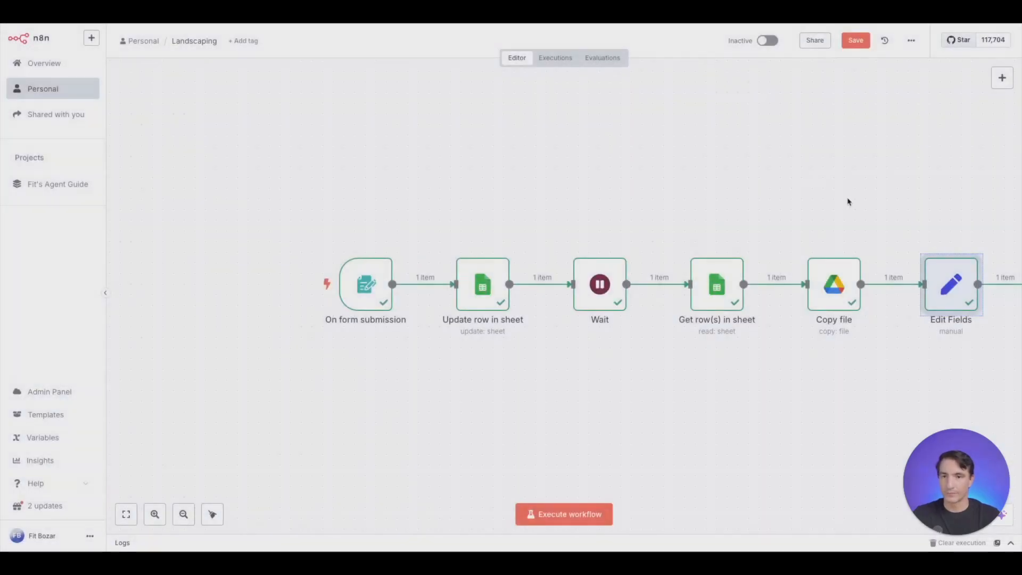
# Add a Google Docs Update a document node after Edit Fields.
pyautogui.hscroll(5, 702, 390)
pyautogui.click(763, 275)
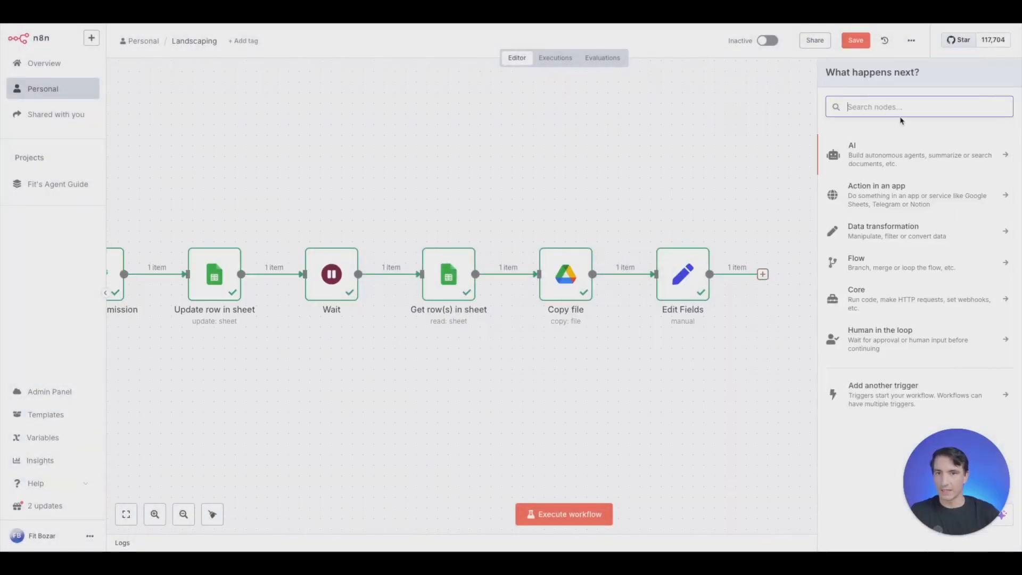
pyautogui.write('google doc')
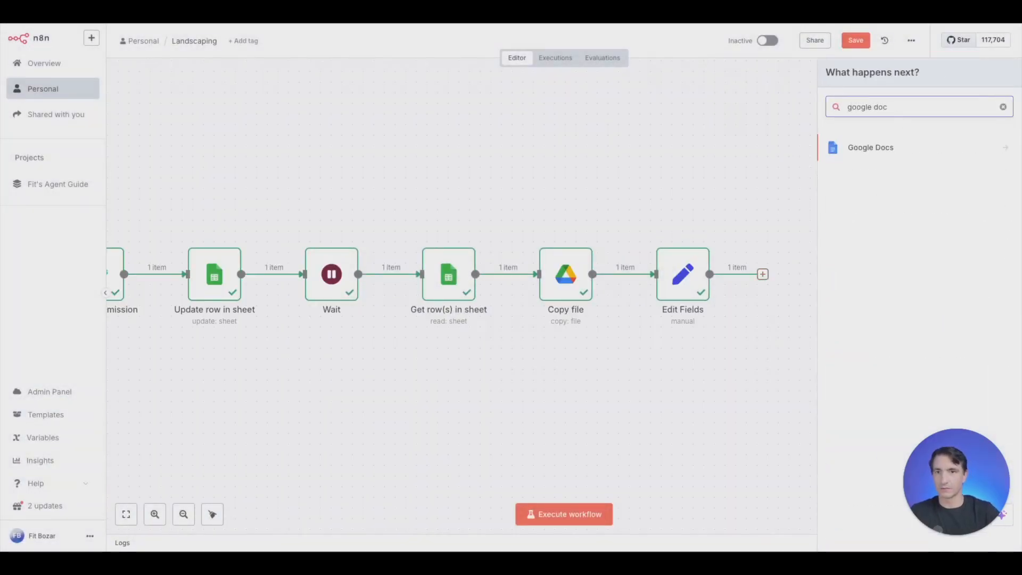
pyautogui.click(867, 154)
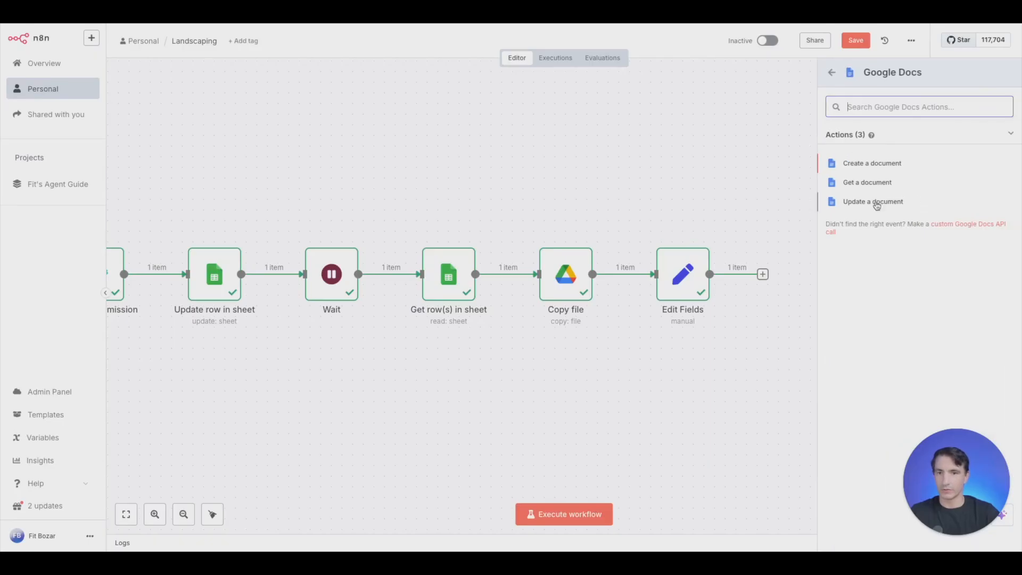
pyautogui.click(877, 202)
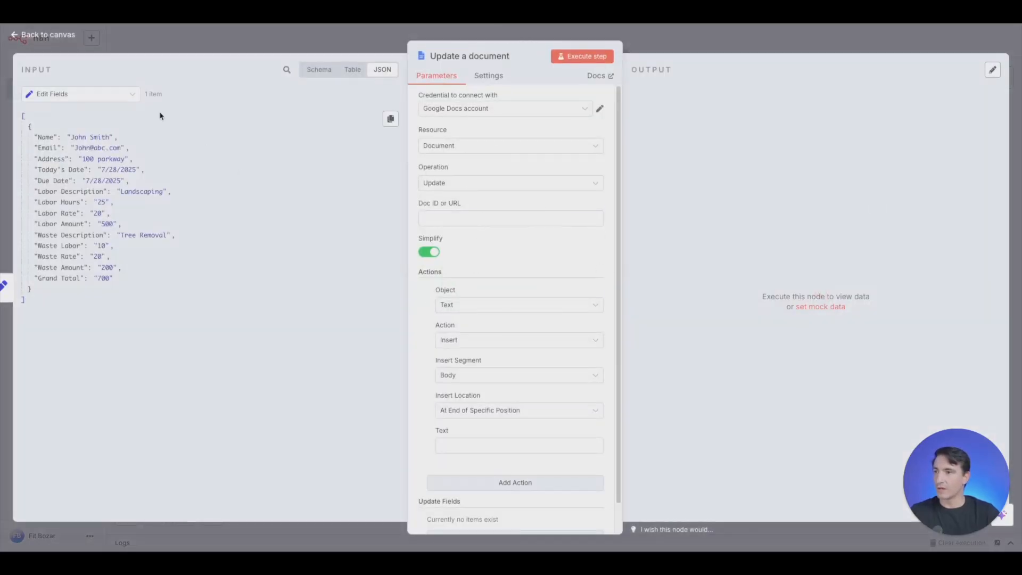
# Show the Copy file data as input and map its id as the Doc ID of the document to update.
pyautogui.click(133, 99)
pyautogui.click(101, 140)
pyautogui.moveTo(42, 148); pyautogui.dragTo(490, 219)
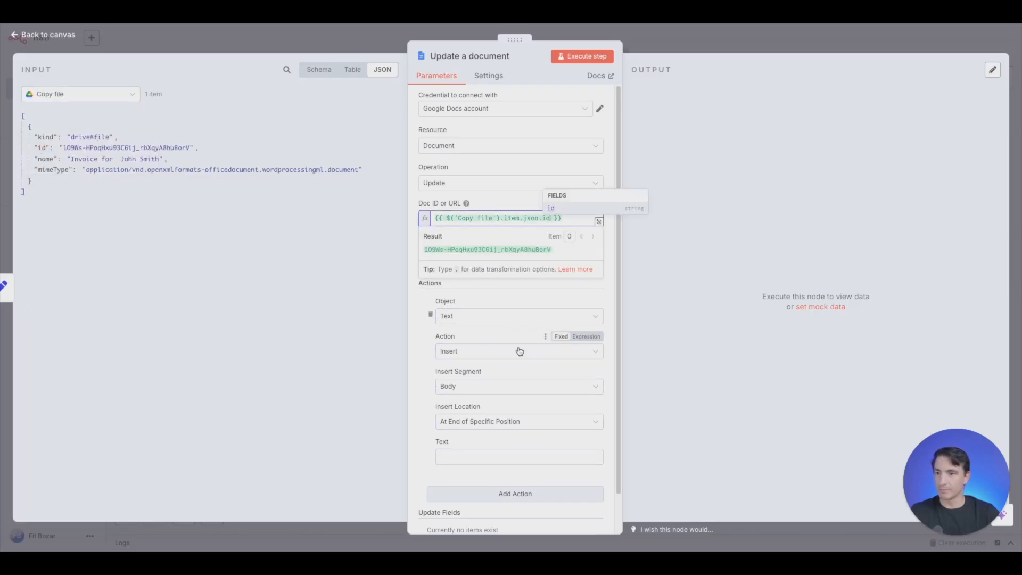
pyautogui.click(418, 343)
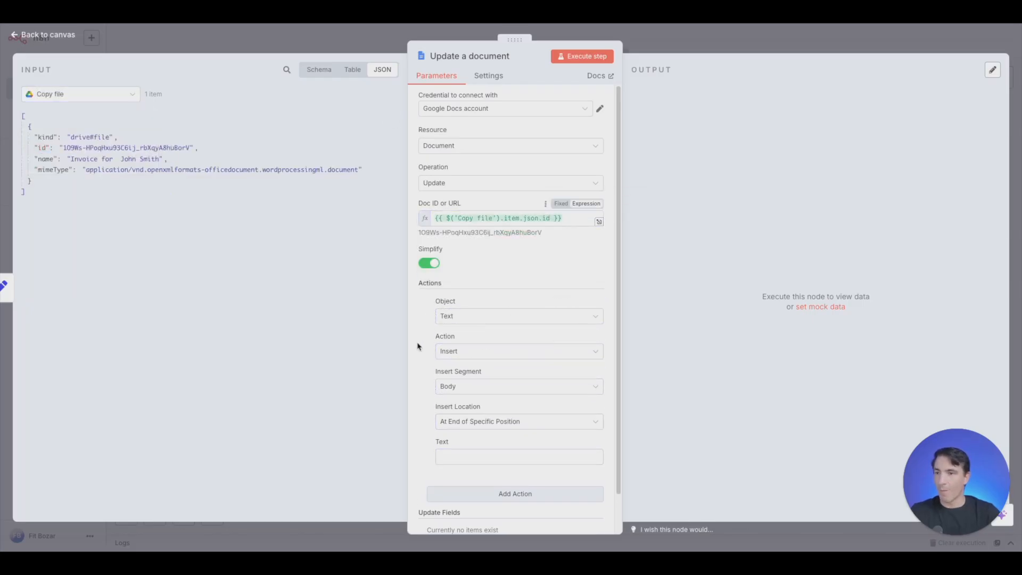
# Set the text action to Find and Replace Text and use the Edit Fields data as the node's input.
pyautogui.click(506, 353)
pyautogui.click(507, 377)
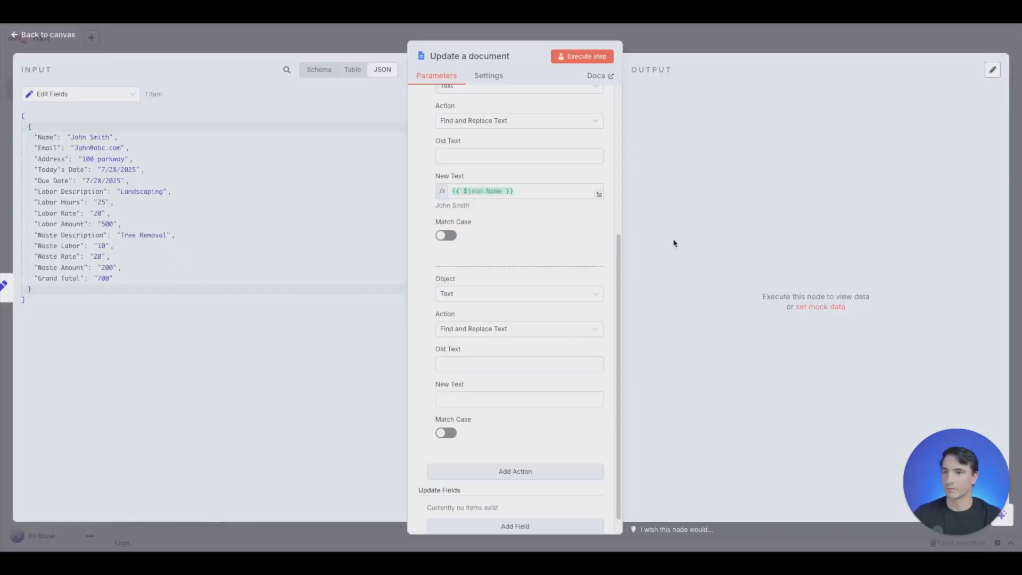
pyautogui.click(111, 99)
pyautogui.click(104, 99)
pyautogui.click(78, 129)
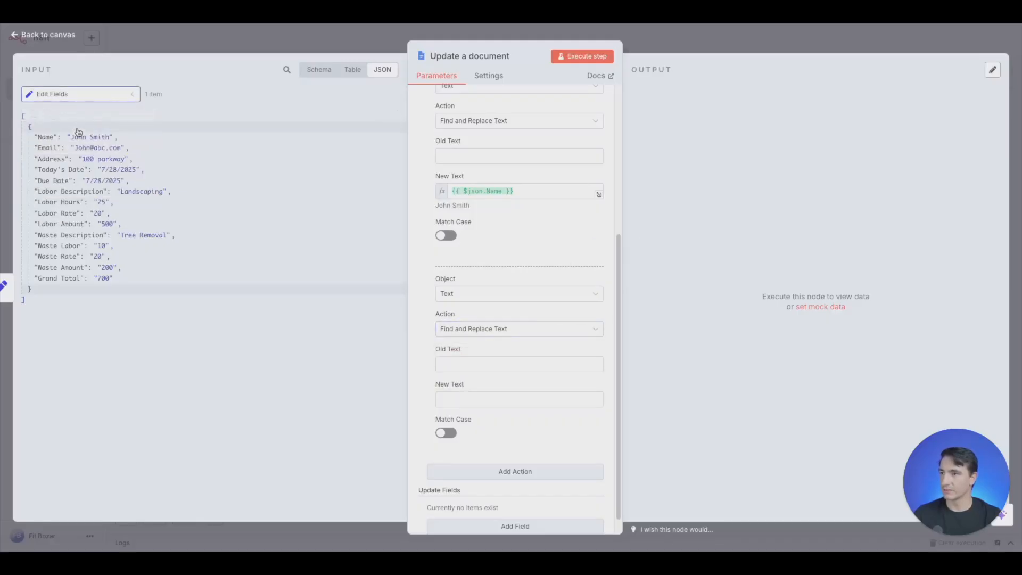
pyautogui.click(526, 331)
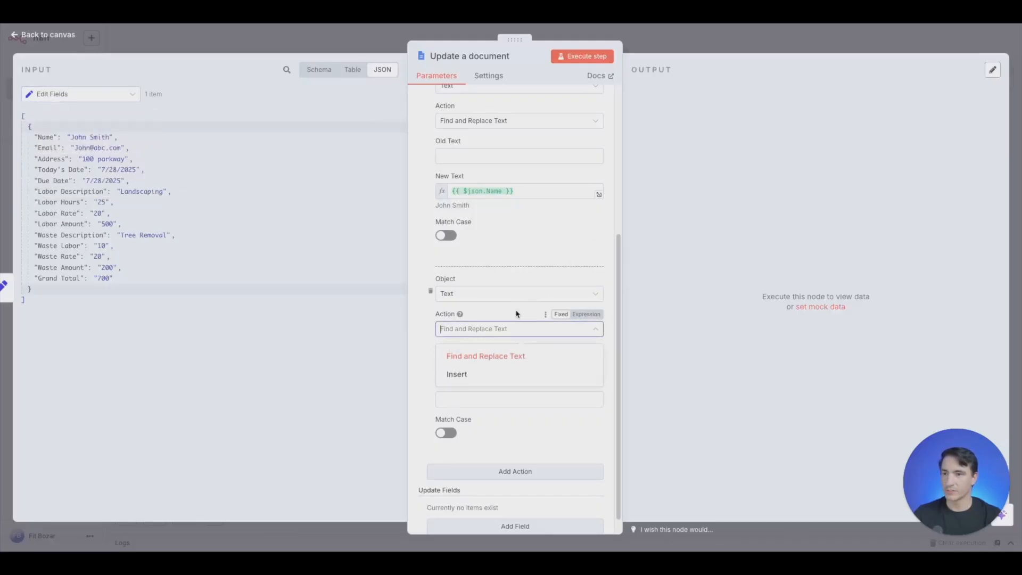
pyautogui.click(500, 358)
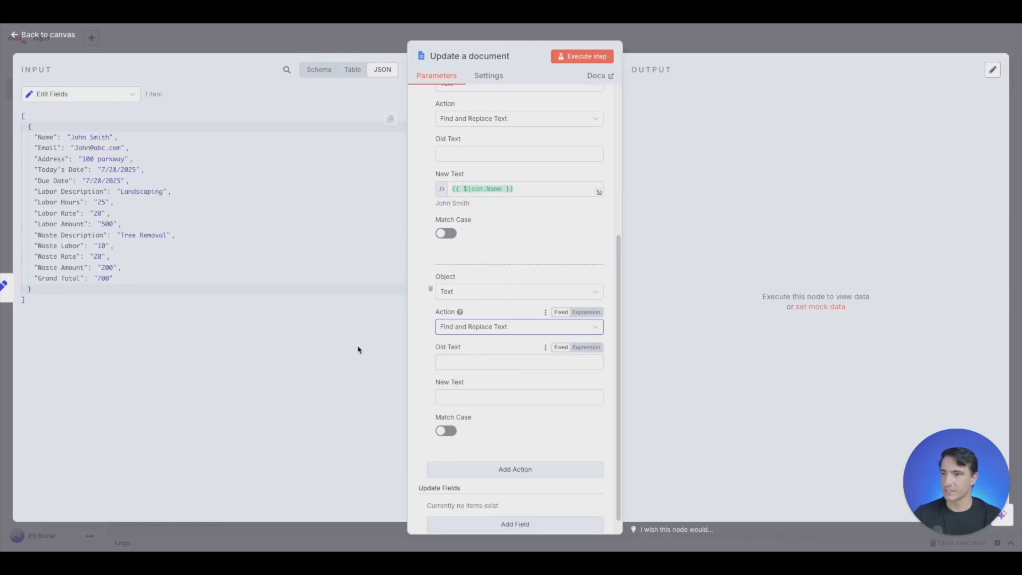
# Map the Name field as the new text and use the {Name} placeholder copied from LandWaste Template as the old text.
pyautogui.moveTo(45, 137); pyautogui.dragTo(485, 397)
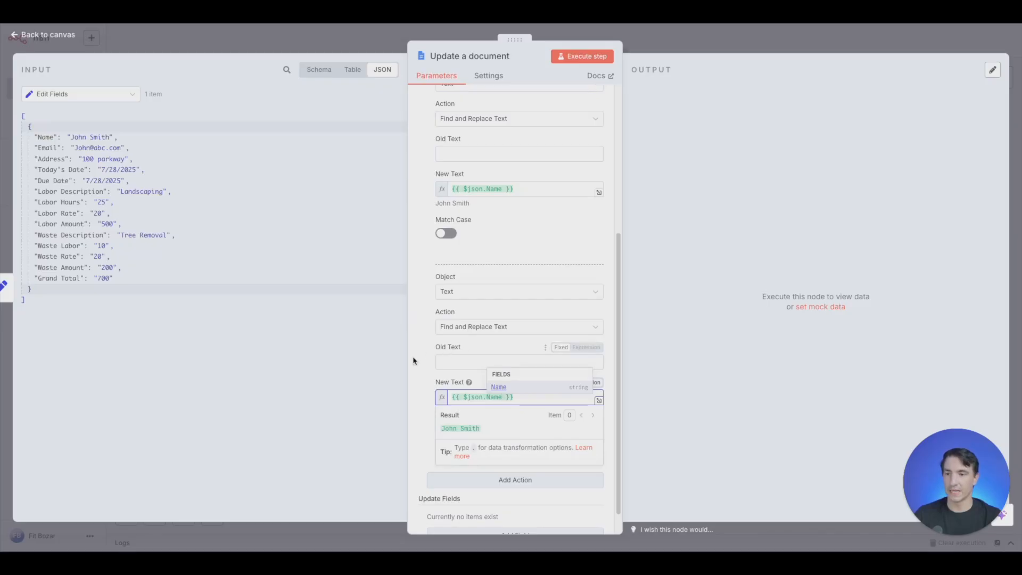
pyautogui.click(500, 363)
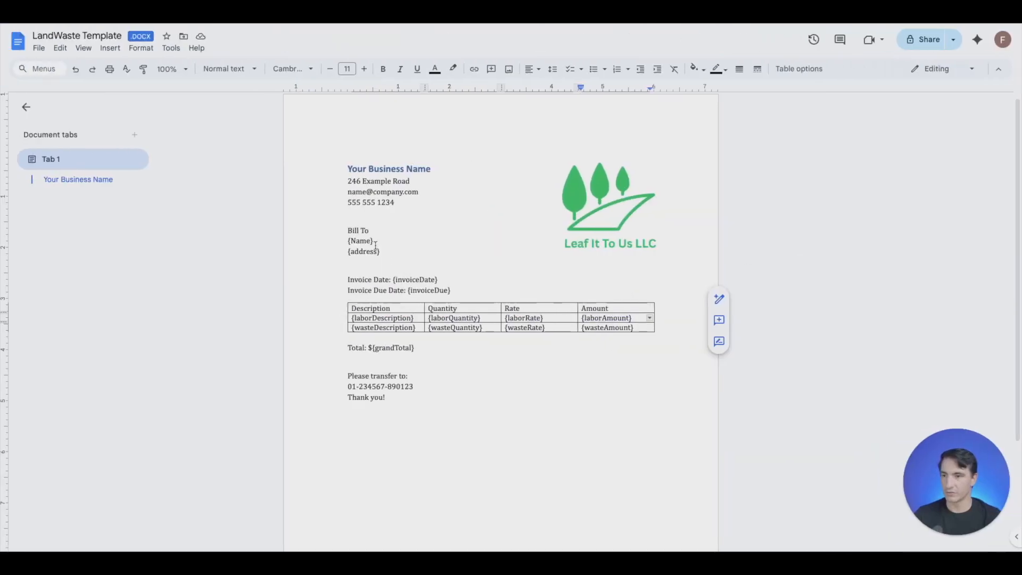
pyautogui.moveTo(376, 242); pyautogui.dragTo(347, 241)
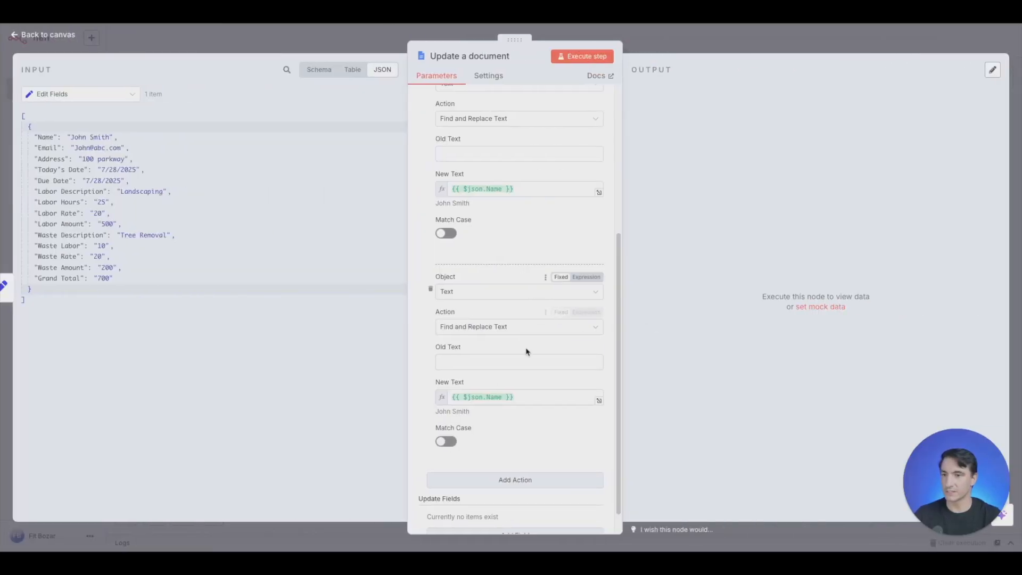
pyautogui.click(517, 359)
pyautogui.hotkey('ctrl', 'v')
pyautogui.scroll(-1, 534, 270)
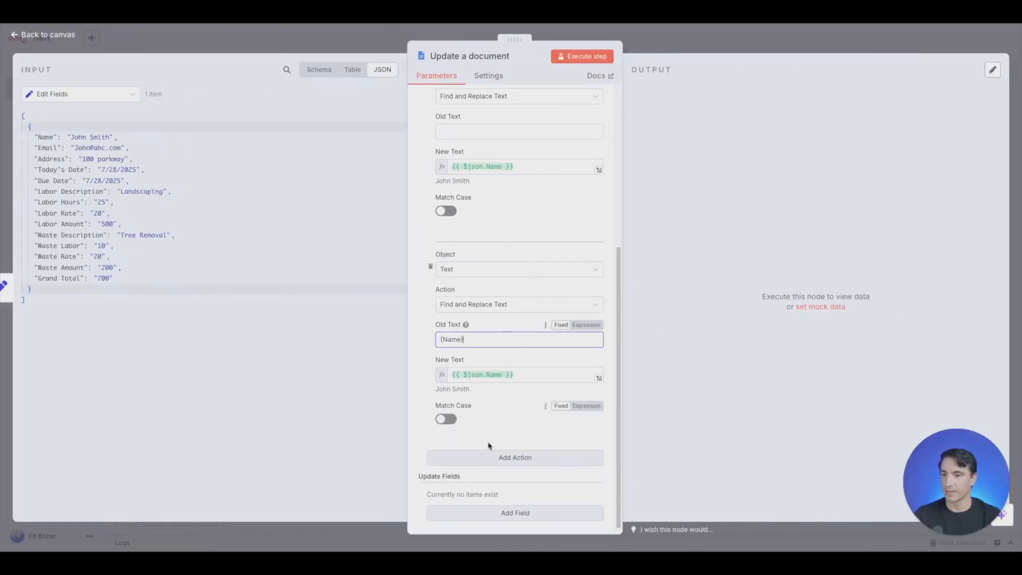
# Add another text action to the document update and set it to Find and Replace Text.
pyautogui.click(493, 458)
pyautogui.scroll(-4, 497, 346)
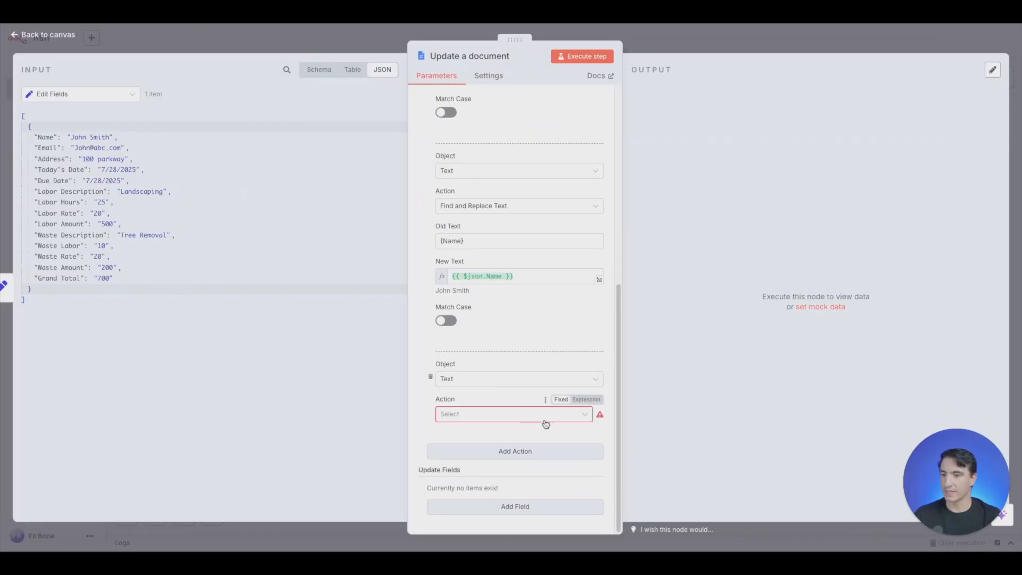
pyautogui.click(527, 416)
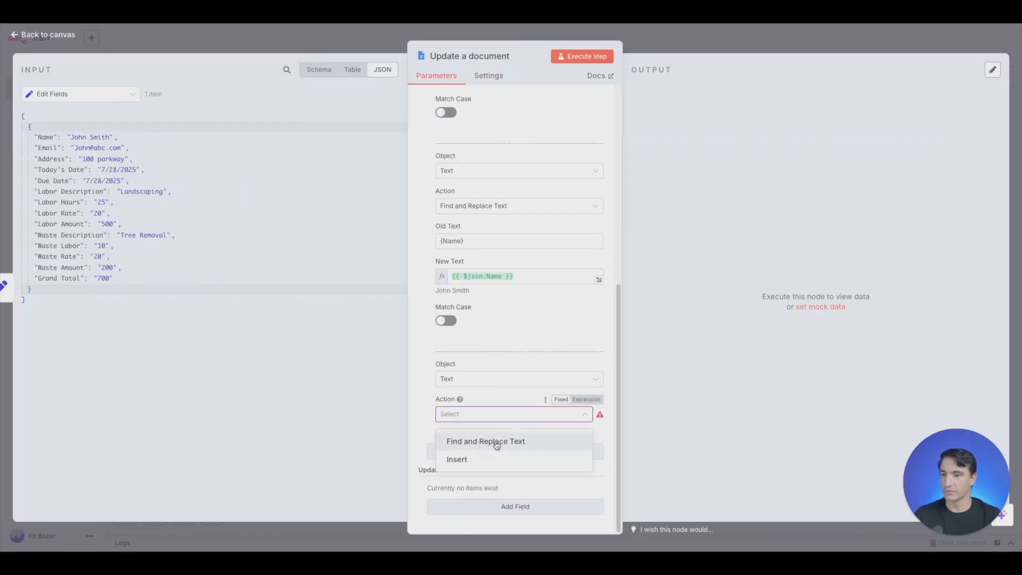
pyautogui.click(494, 442)
pyautogui.scroll(-3, 495, 359)
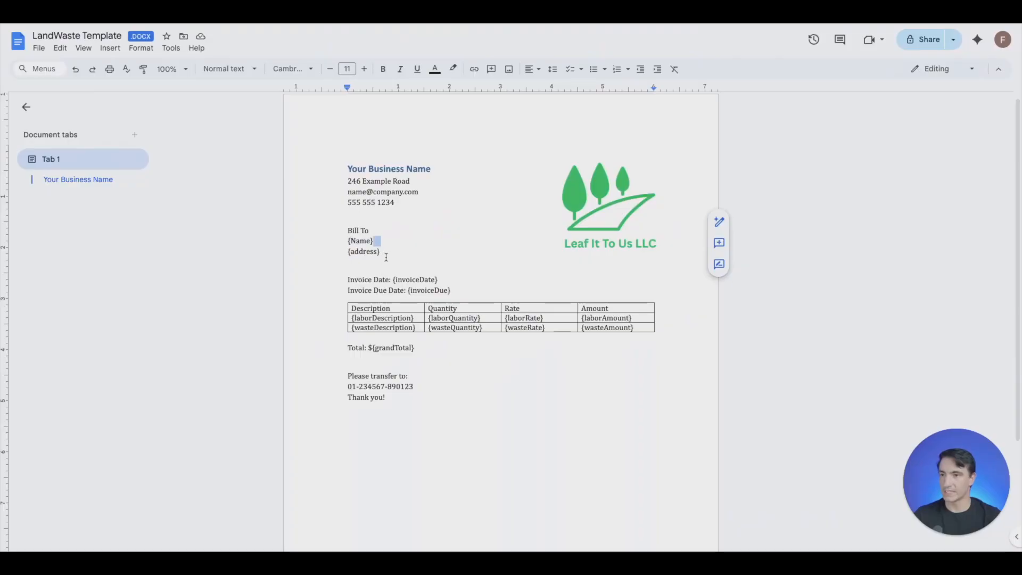
# Replace the {address} placeholder copied from the template with the mapped Address field, and return to the workflow canvas.
pyautogui.moveTo(384, 260); pyautogui.dragTo(341, 254)
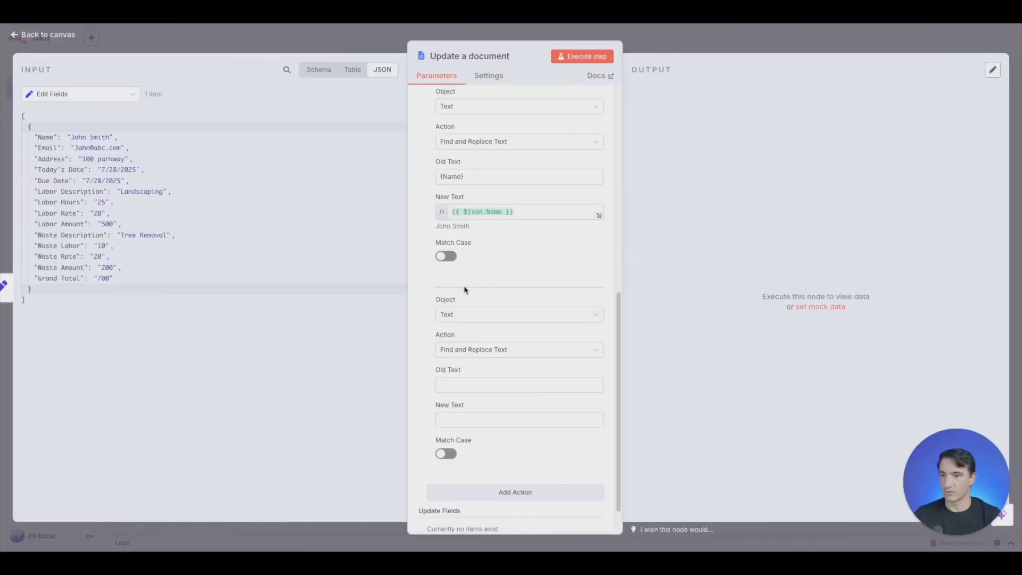
pyautogui.click(479, 350)
pyautogui.click(486, 376)
pyautogui.click(479, 384)
pyautogui.hotkey('ctrl', 'v')
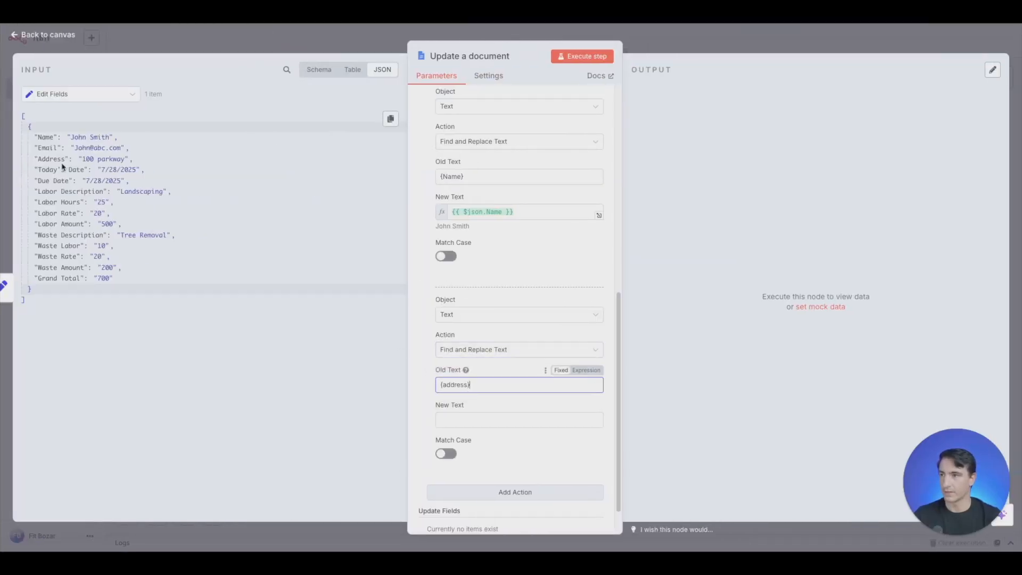
pyautogui.moveTo(57, 159); pyautogui.dragTo(486, 425)
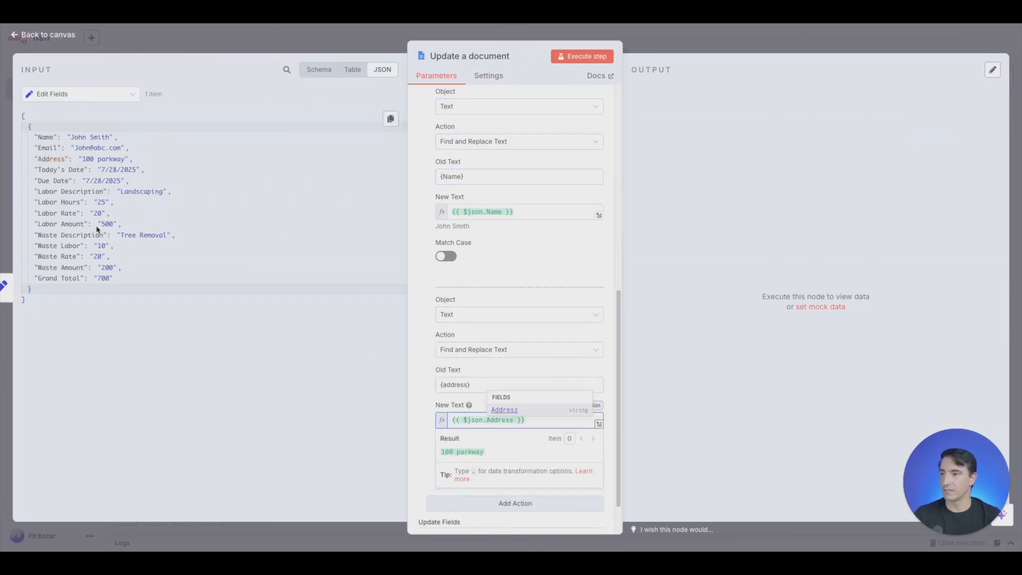
pyautogui.click(425, 388)
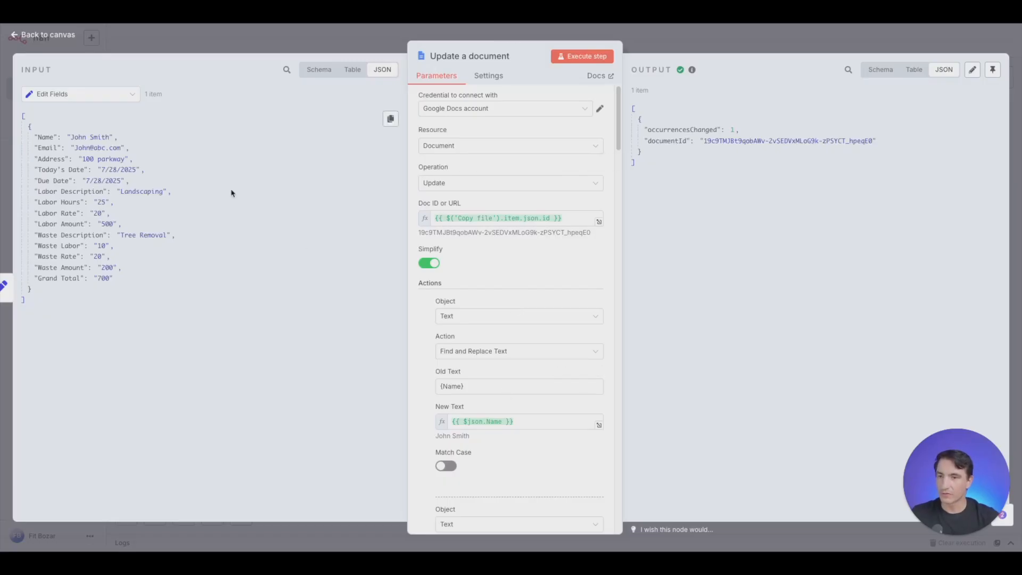
pyautogui.click(743, 47)
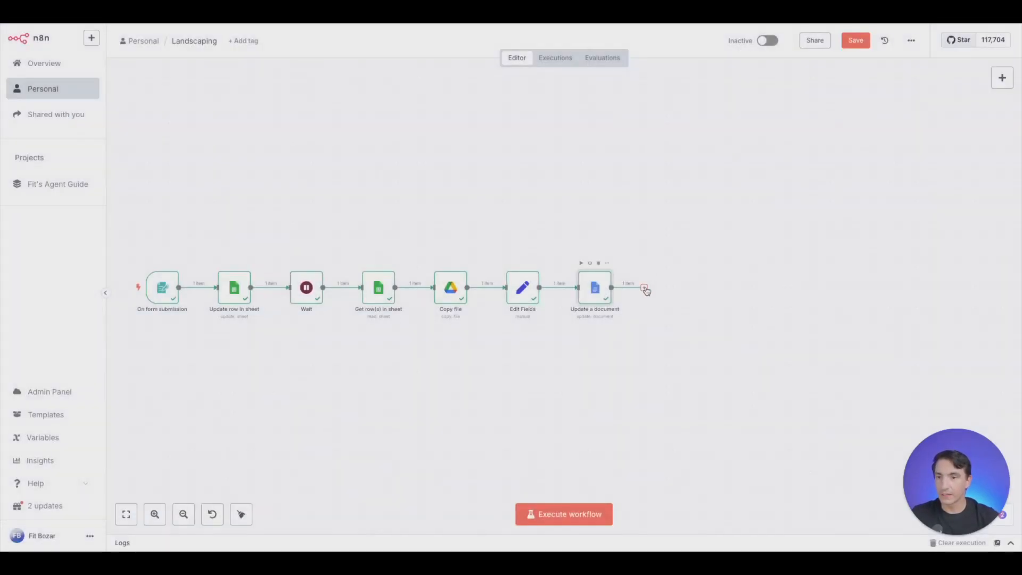
# Add a Google Drive Download file node after Update a document.
pyautogui.click(644, 288)
pyautogui.write('drive')
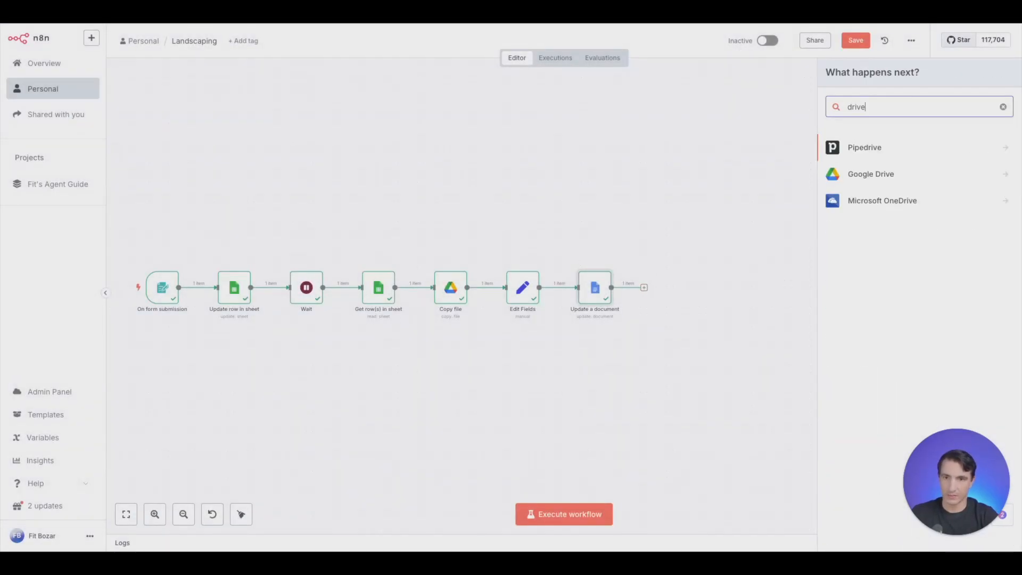
pyautogui.click(868, 175)
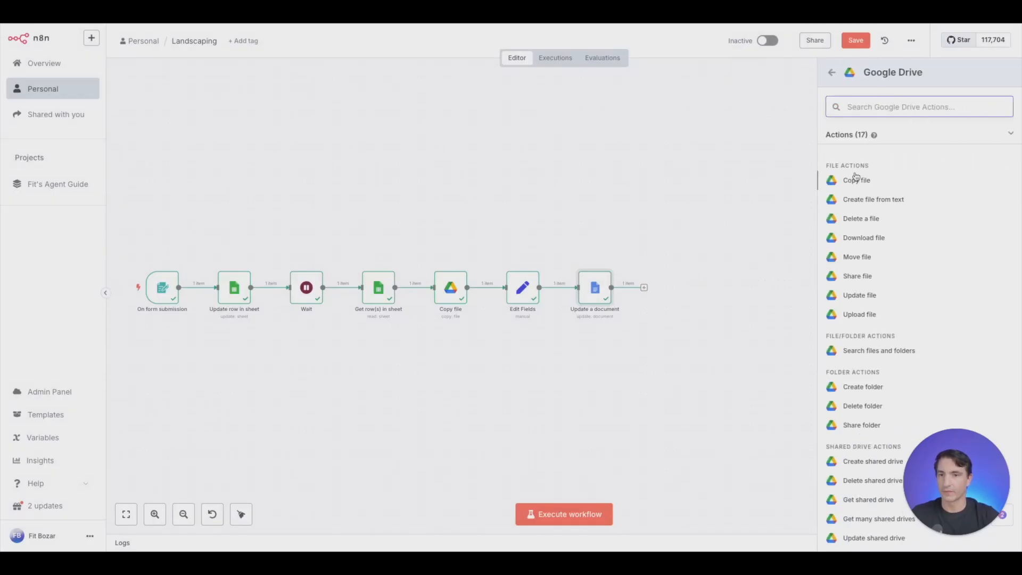
pyautogui.click(861, 239)
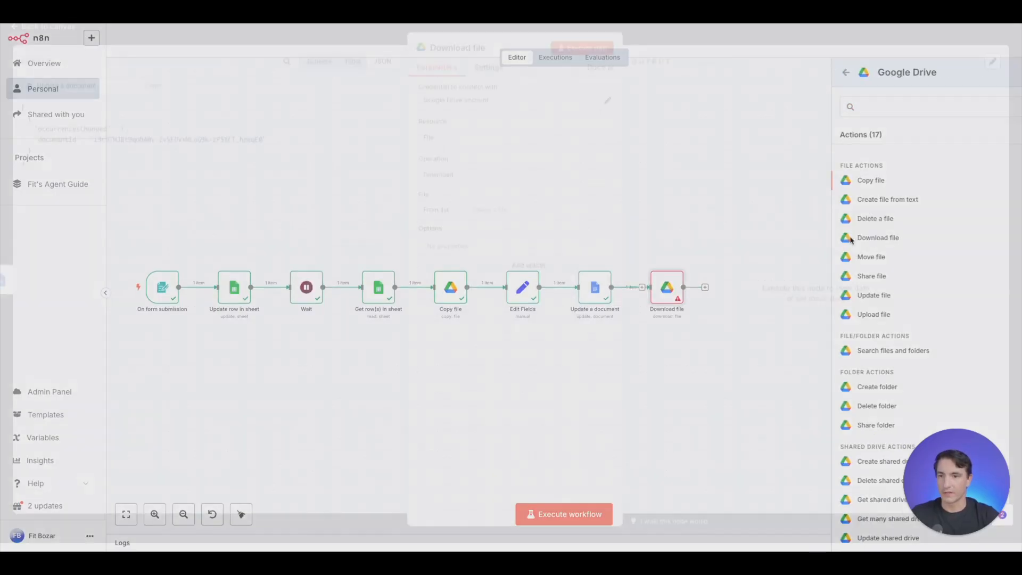
# Select the file to download by ID using the documentId from Update a document, and return to the canvas.
pyautogui.click(446, 219)
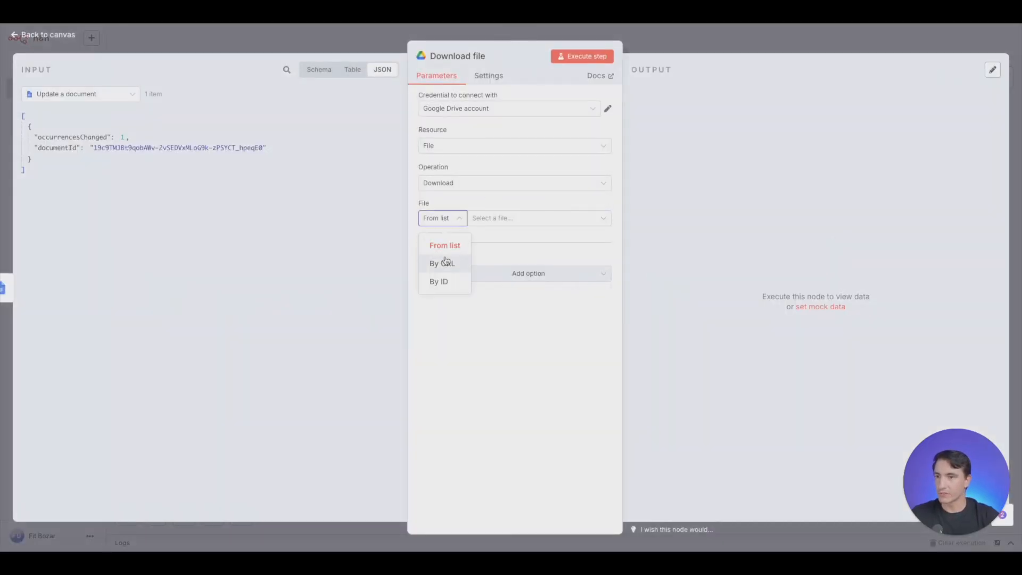
pyautogui.click(438, 280)
pyautogui.moveTo(66, 148); pyautogui.dragTo(506, 218)
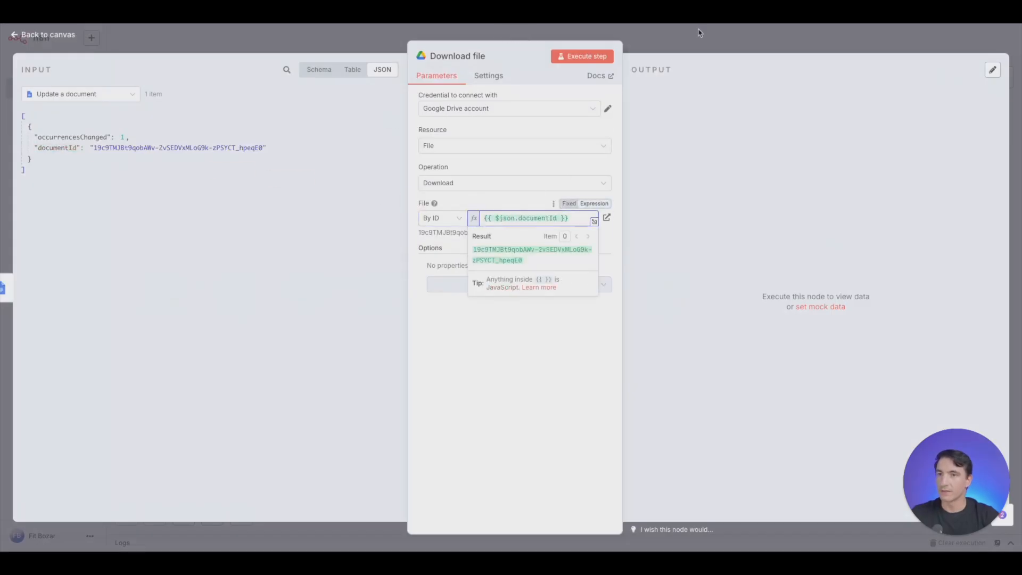
pyautogui.click(688, 49)
# Add a Gmail Create a draft node after Download file.
pyautogui.click(705, 288)
pyautogui.write('gmail')
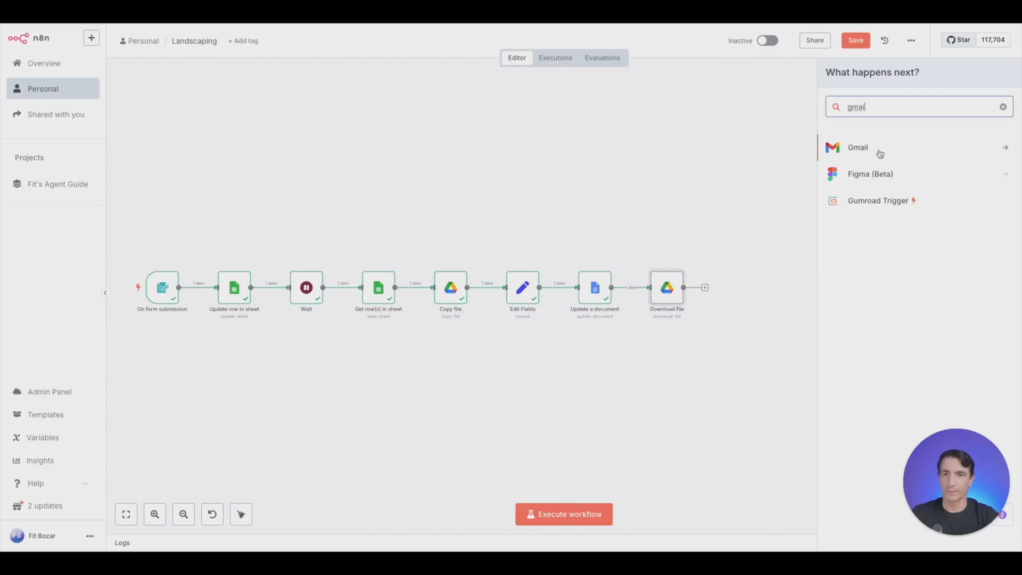
pyautogui.click(877, 151)
pyautogui.click(868, 332)
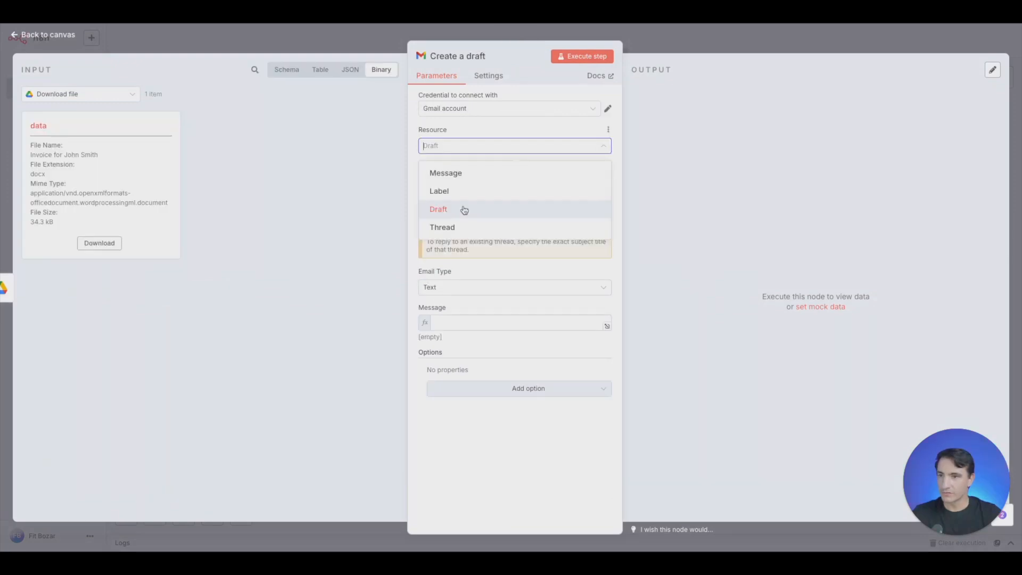
# Set the Gmail resource to Draft with the Create operation and the subject "Invoice for Leaf it to us LLC".
pyautogui.click(463, 210)
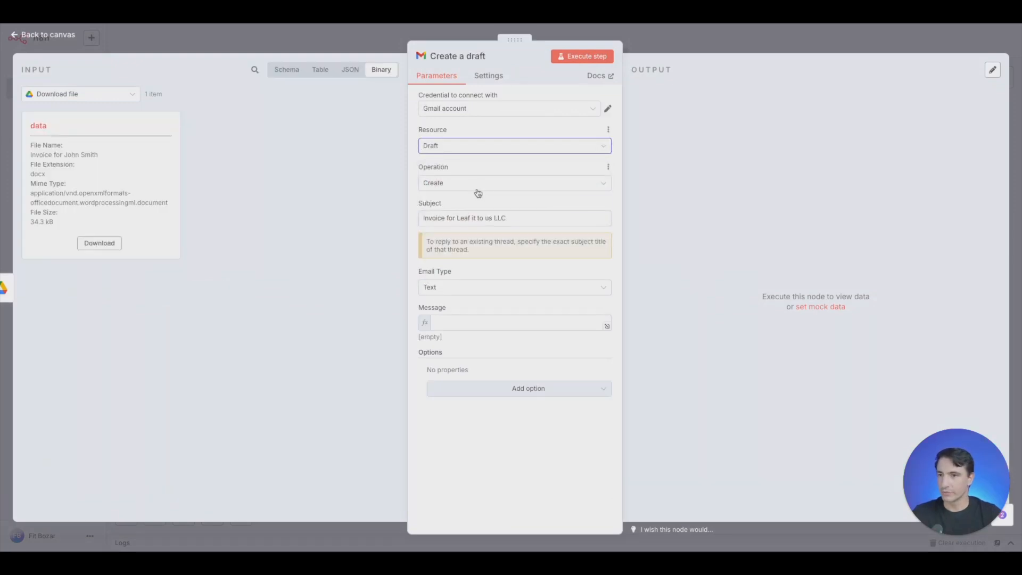
pyautogui.click(462, 183)
pyautogui.click(466, 217)
pyautogui.moveTo(521, 220); pyautogui.dragTo(385, 231)
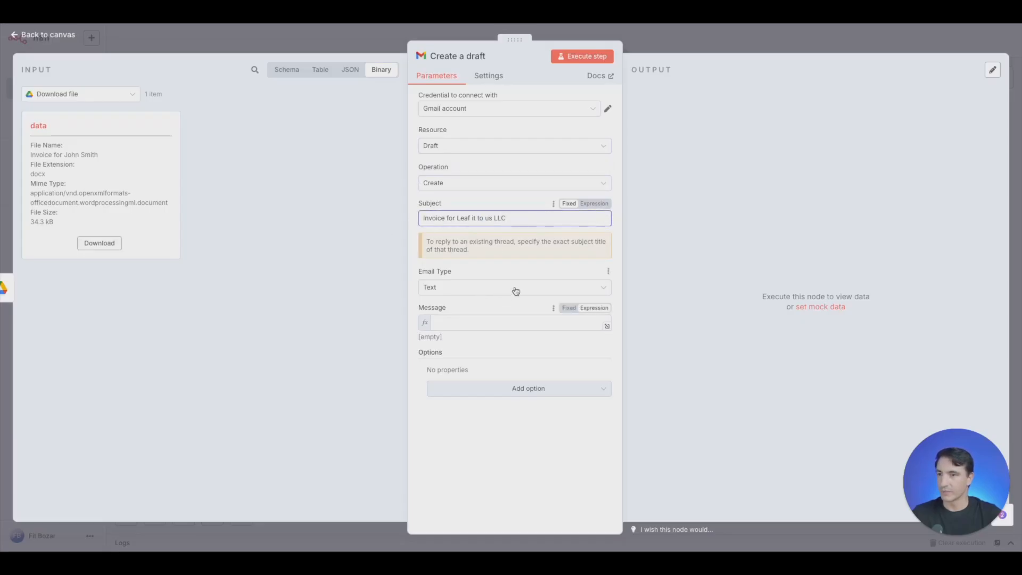
# Start the draft's message with "Hello" followed by the Name field from the Edit Fields node.
pyautogui.click(479, 326)
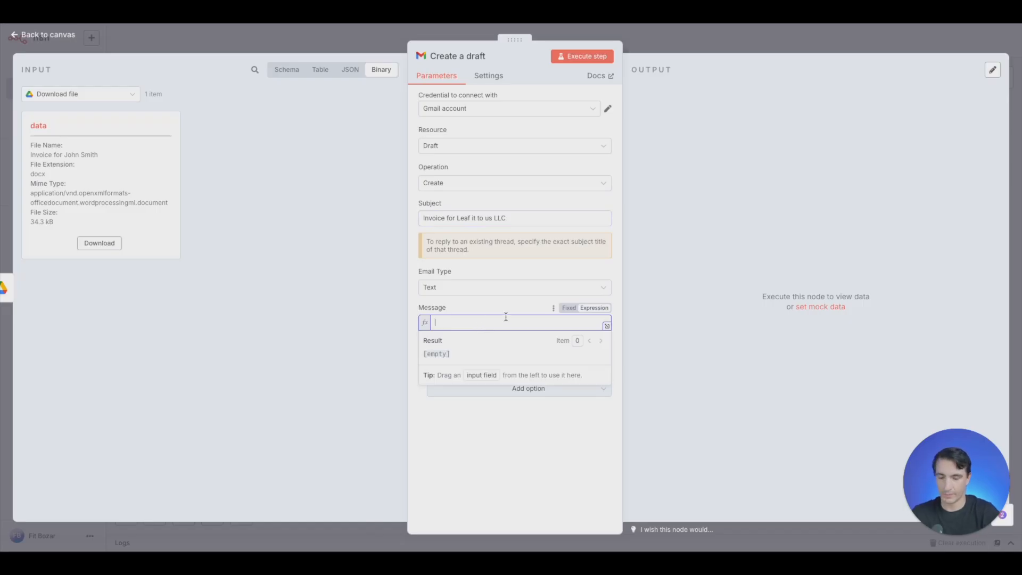
pyautogui.write('Hello')
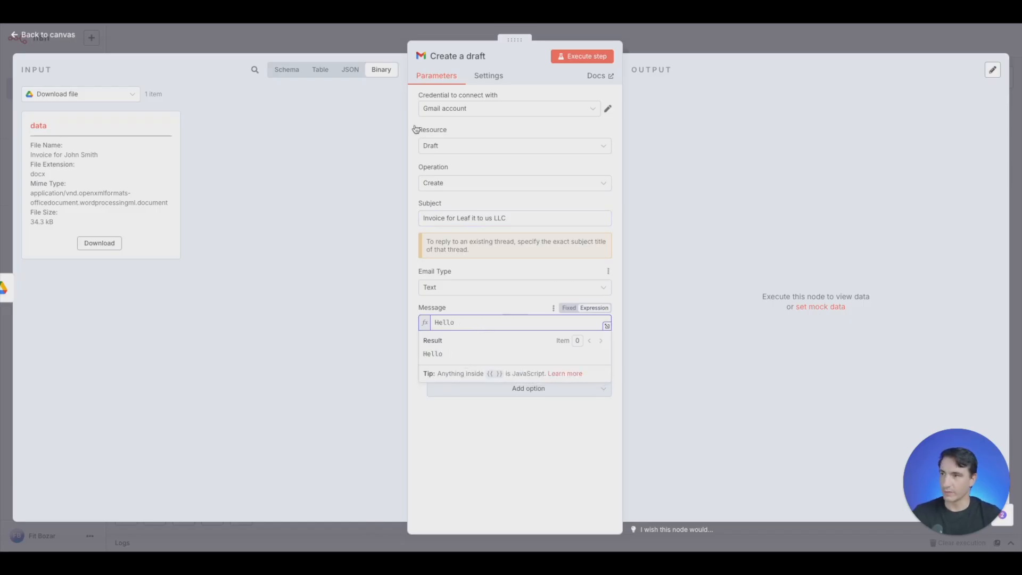
pyautogui.click(103, 95)
pyautogui.click(75, 157)
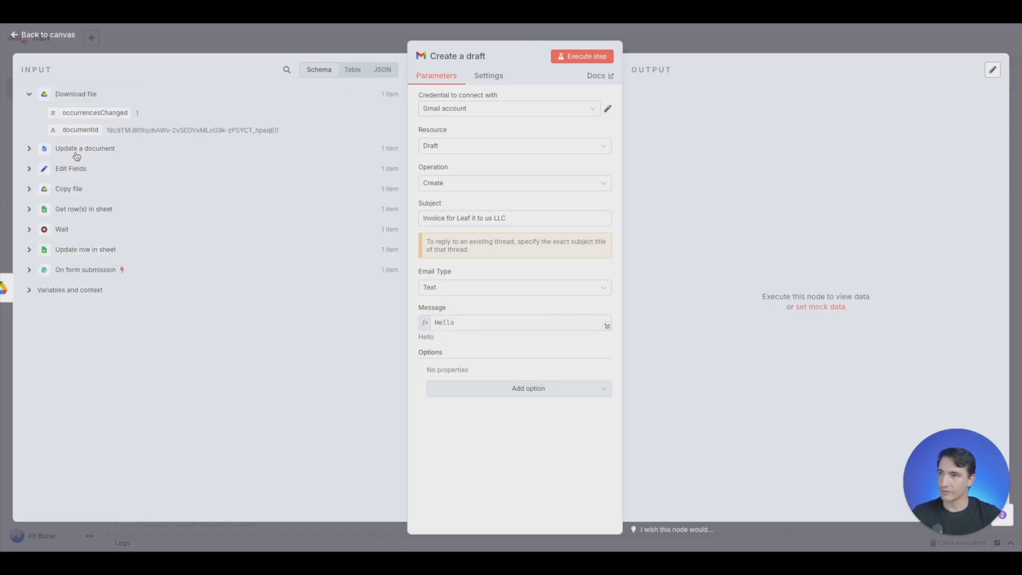
pyautogui.click(362, 70)
pyautogui.click(375, 71)
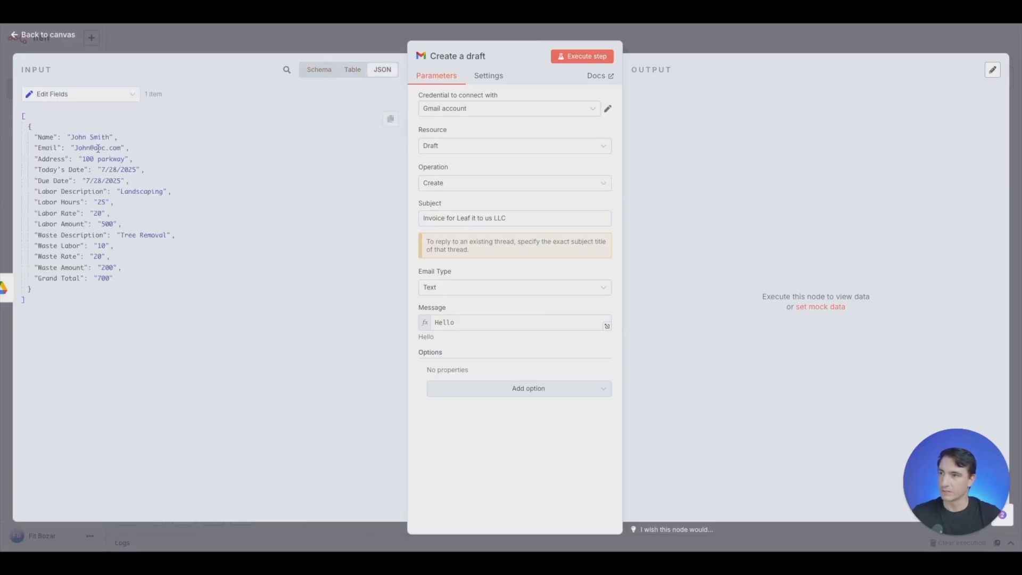
pyautogui.moveTo(46, 137); pyautogui.dragTo(500, 323)
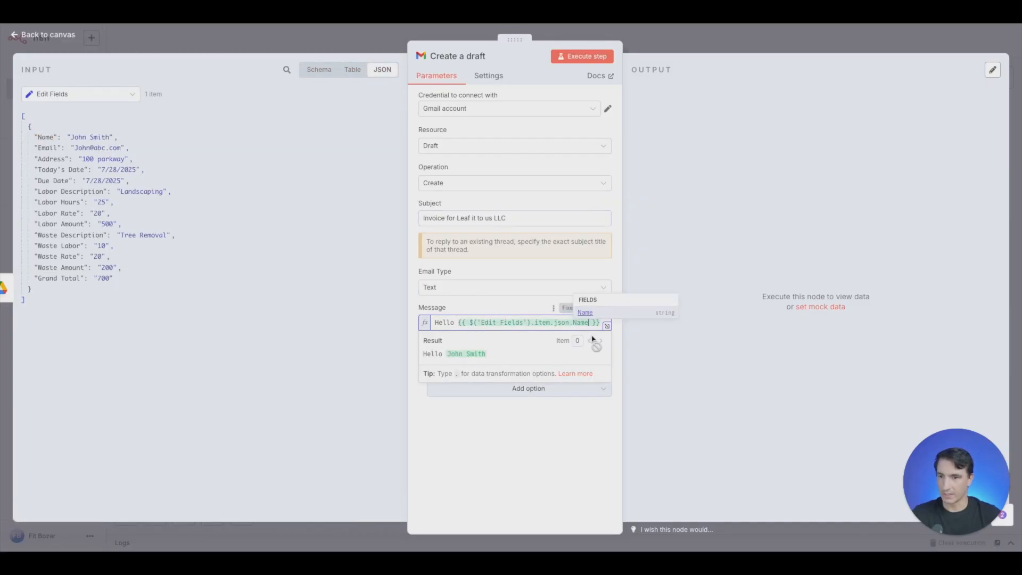
# In the expanded message editor, add the paragraph "Thank you for choosing Leaf is to us LLC. It was a pleasure doing your landscaping".
pyautogui.click(607, 325)
pyautogui.click(452, 113)
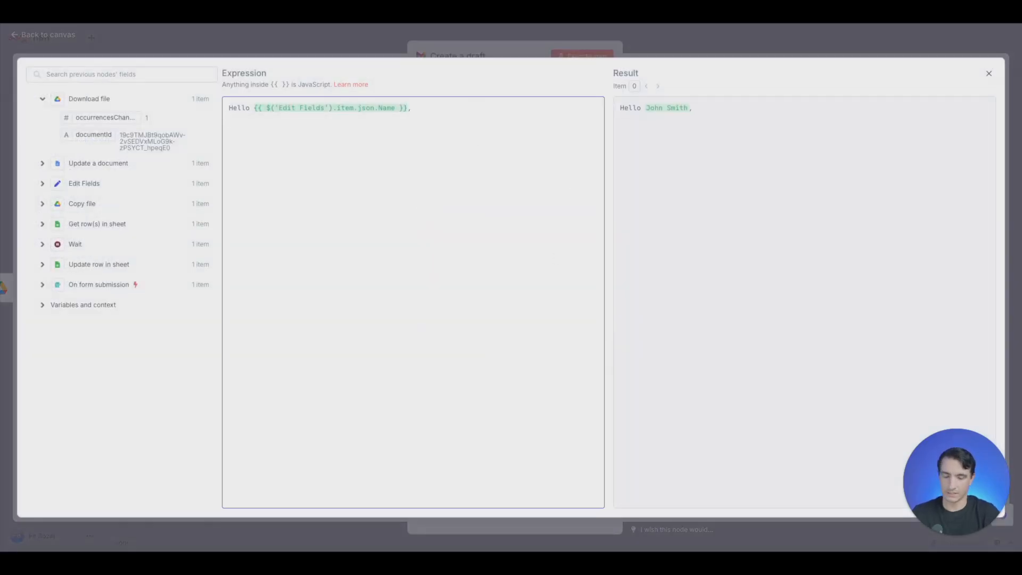
pyautogui.write('Thank you f')
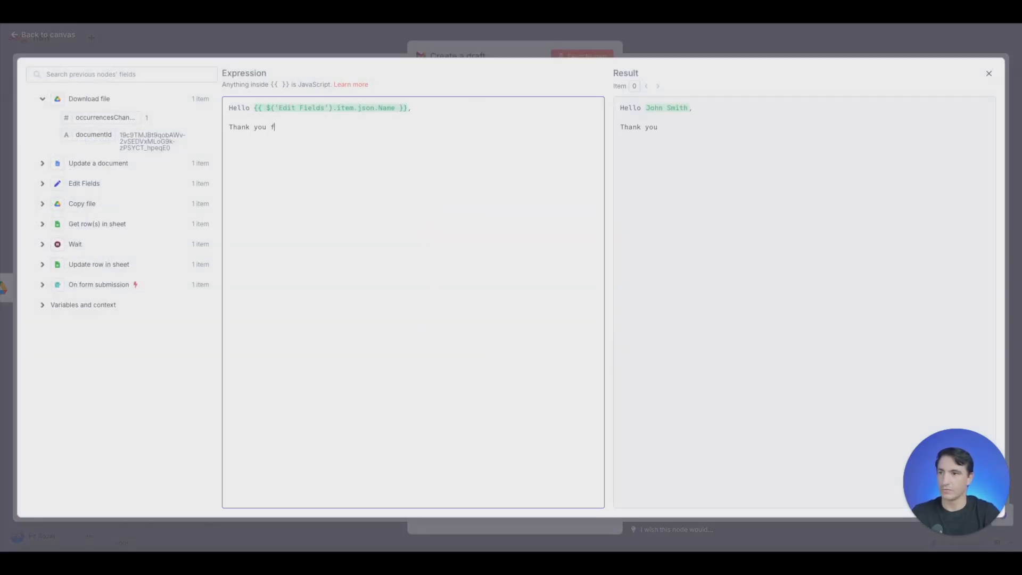
pyautogui.write('or choosing Leaf ')
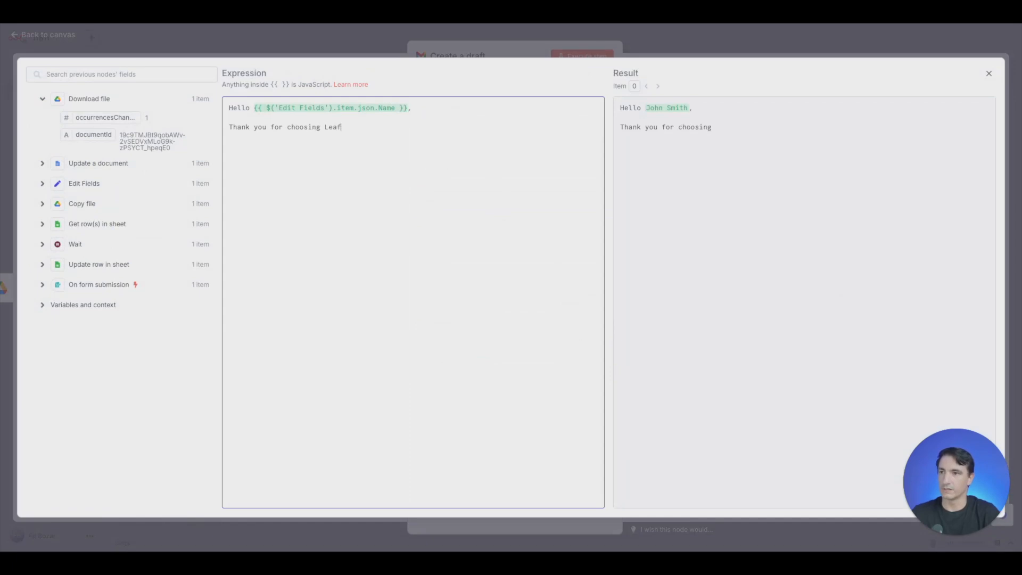
pyautogui.write('is to us L')
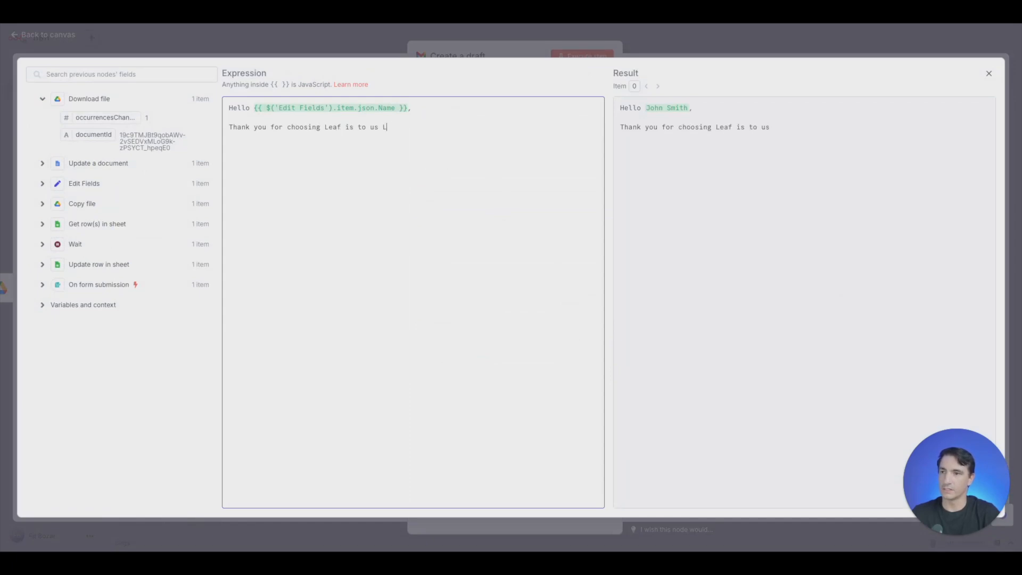
pyautogui.write('LC. It was a pleasure ')
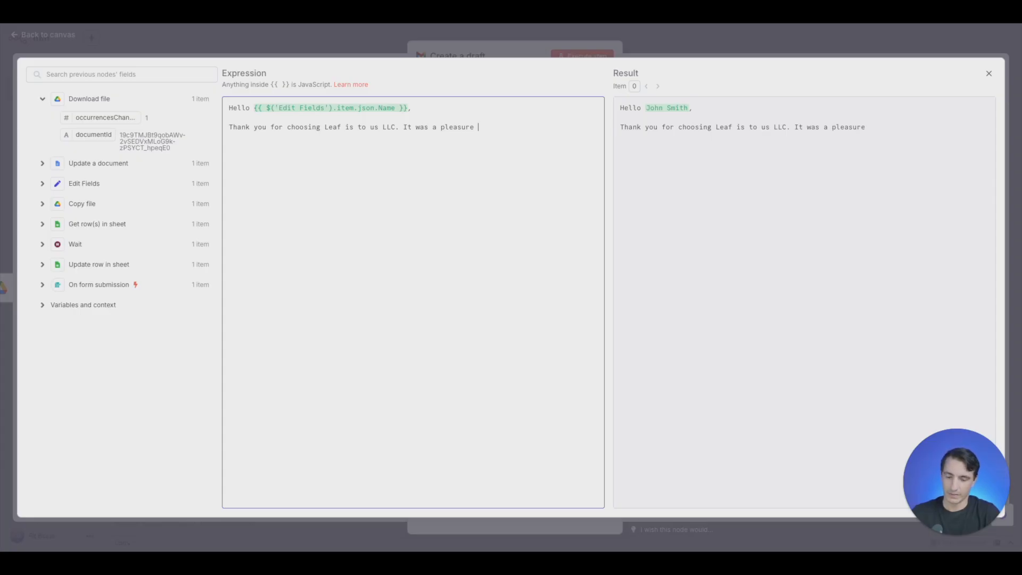
pyautogui.write('doing your l')
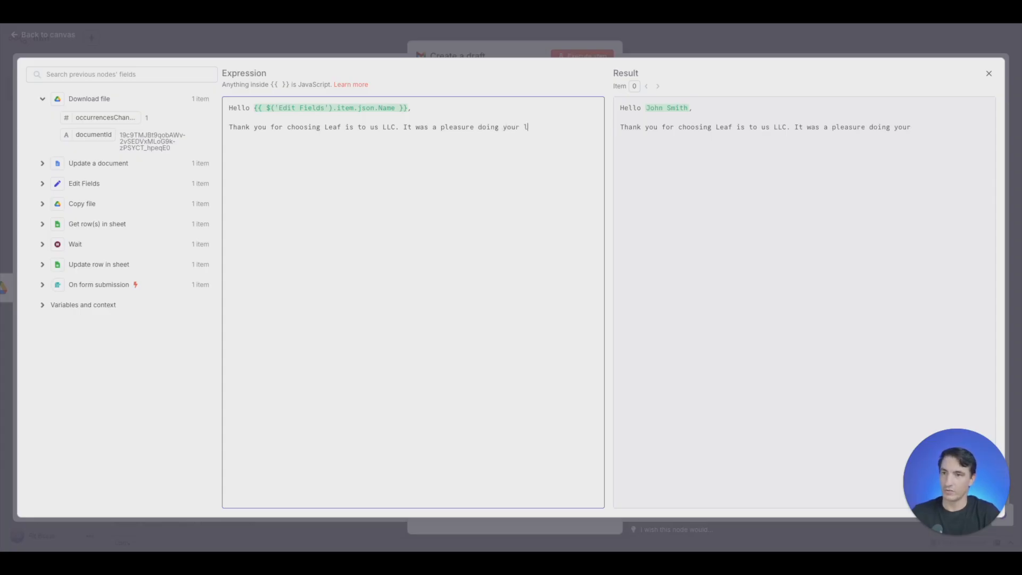
pyautogui.write('andscaping')
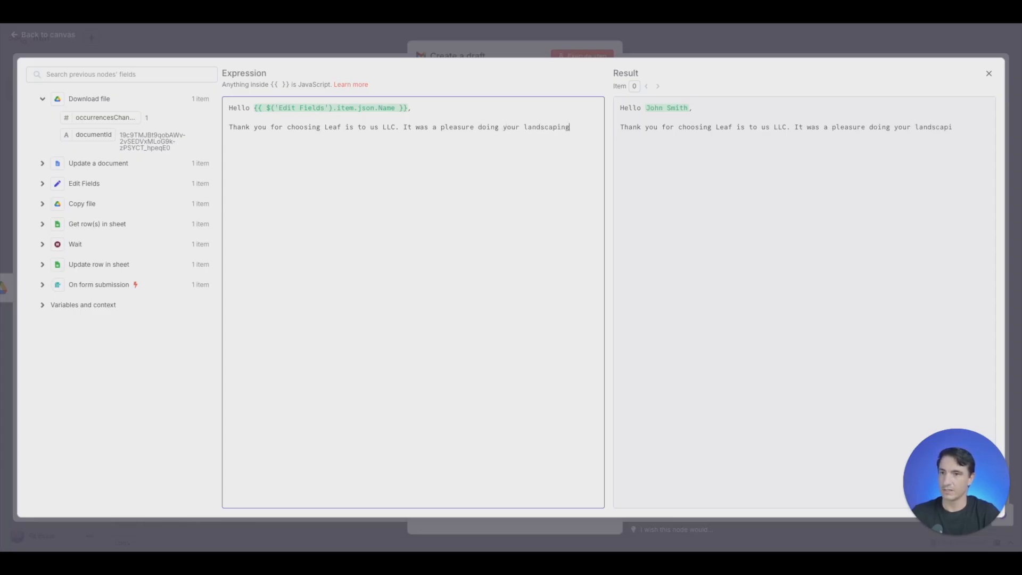
# Add the separate lines "Attached is the invoice for our services." and "Please let us know if you have any questions." to the message.
pyautogui.write('.  Attached is')
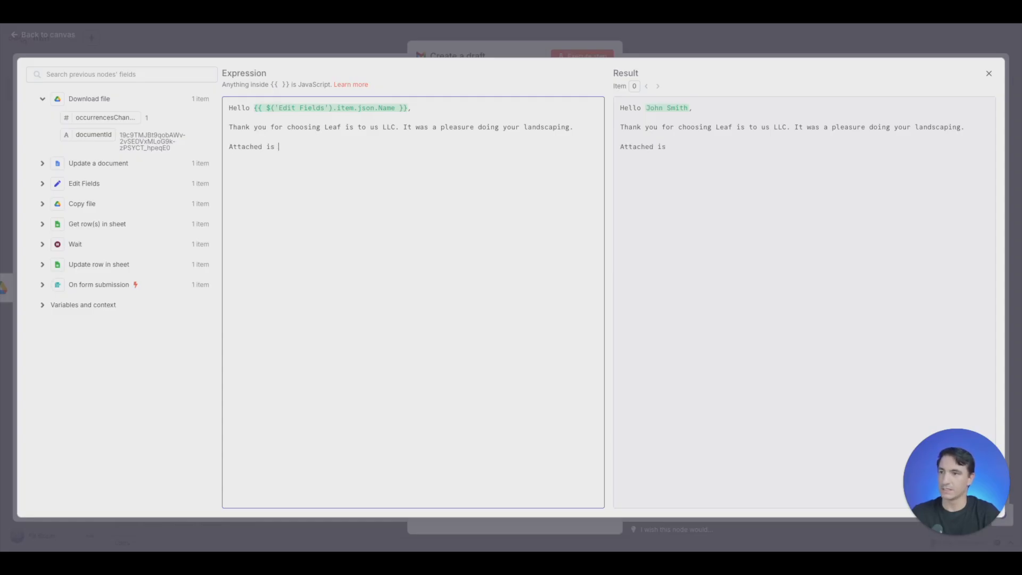
pyautogui.write(' the invoice')
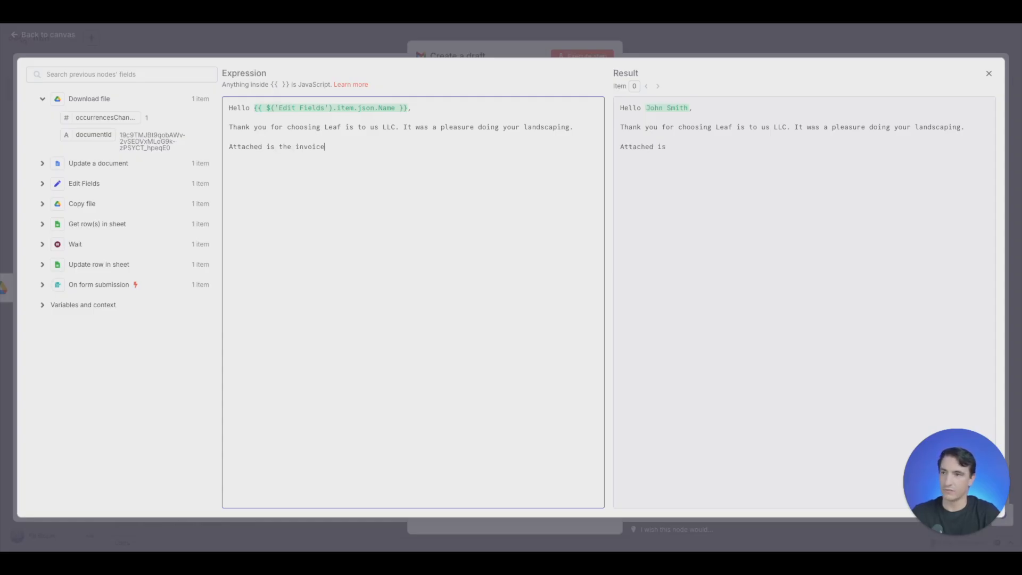
pyautogui.write(' for our services.')
pyautogui.press('Return')
pyautogui.press('Return')
pyautogui.write('Please let us know if you have any quesiton')
pyautogui.press('BackSpace')
pyautogui.press('BackSpace')
pyautogui.press('BackSpace')
pyautogui.press('BackSpace')
pyautogui.write('tions.  ')
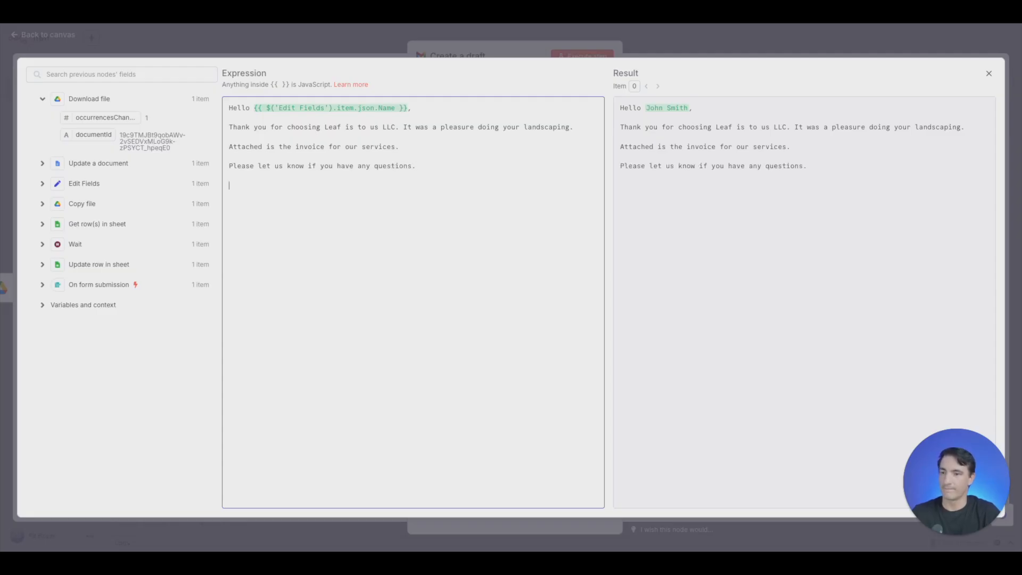
# End the message with "Regards," and the sender's first name on the following line, and return to the node parameters.
pyautogui.write('Regards,')
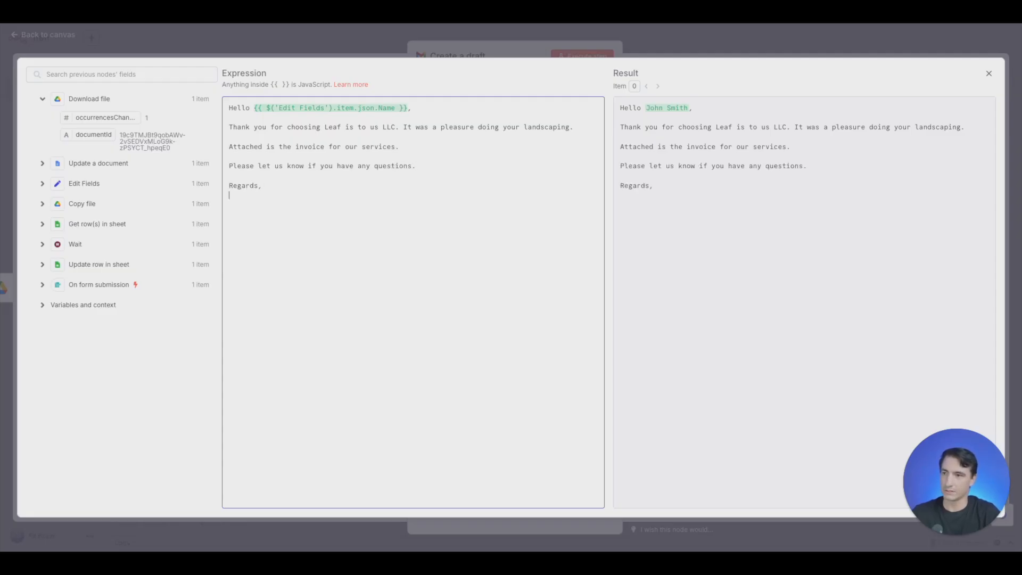
pyautogui.press('Return')
pyautogui.write('Fit')
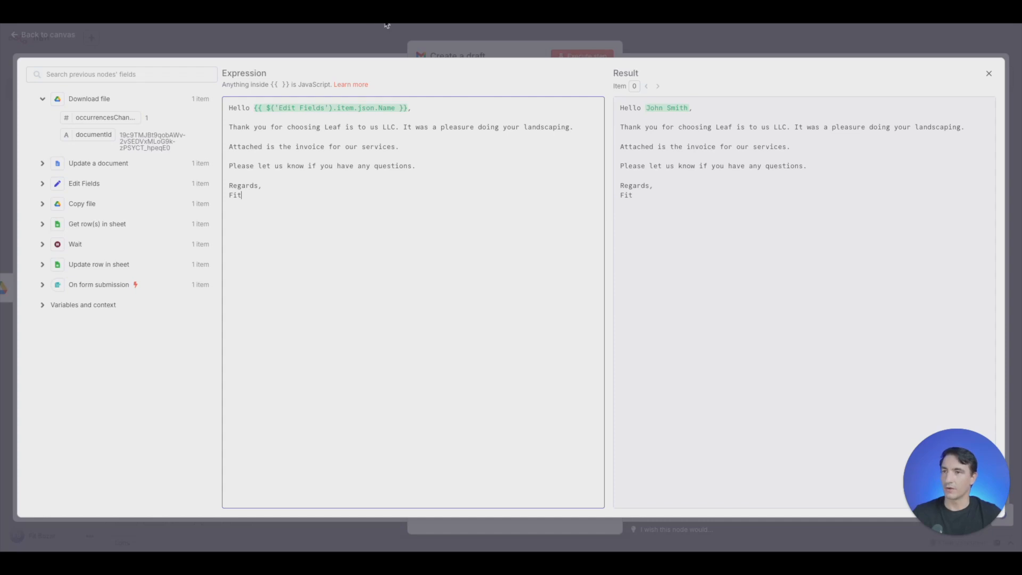
pyautogui.click(360, 52)
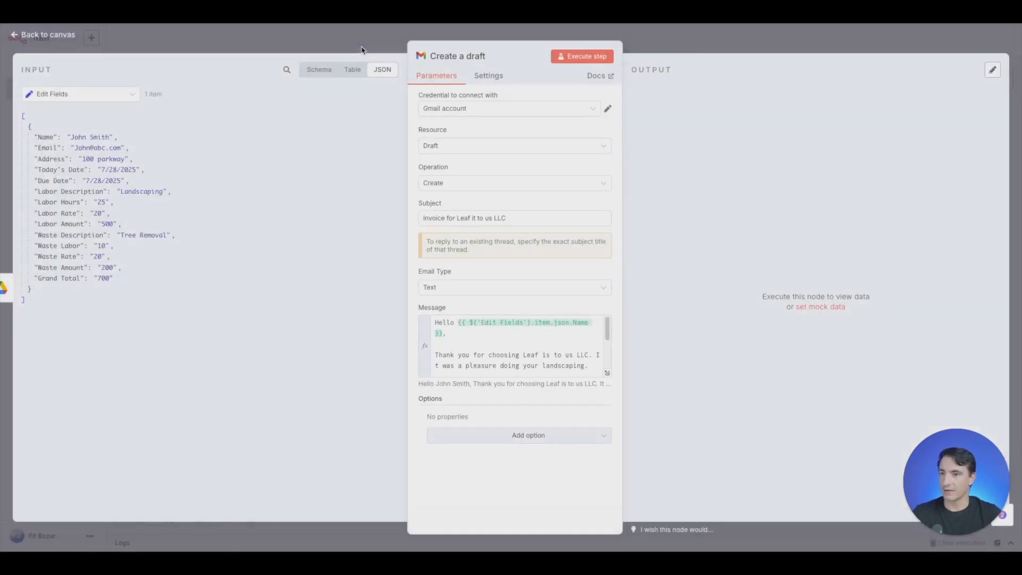
# Add an attachment using the fixed field name "data" from the Download file output, and execute the Create a draft node.
pyautogui.click(529, 435)
pyautogui.click(502, 301)
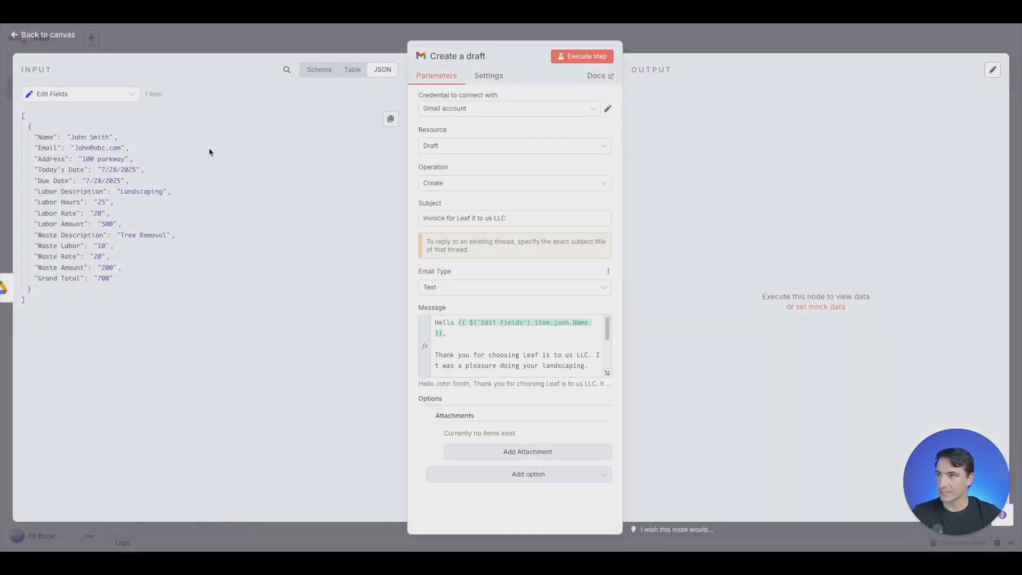
pyautogui.click(117, 99)
pyautogui.click(107, 121)
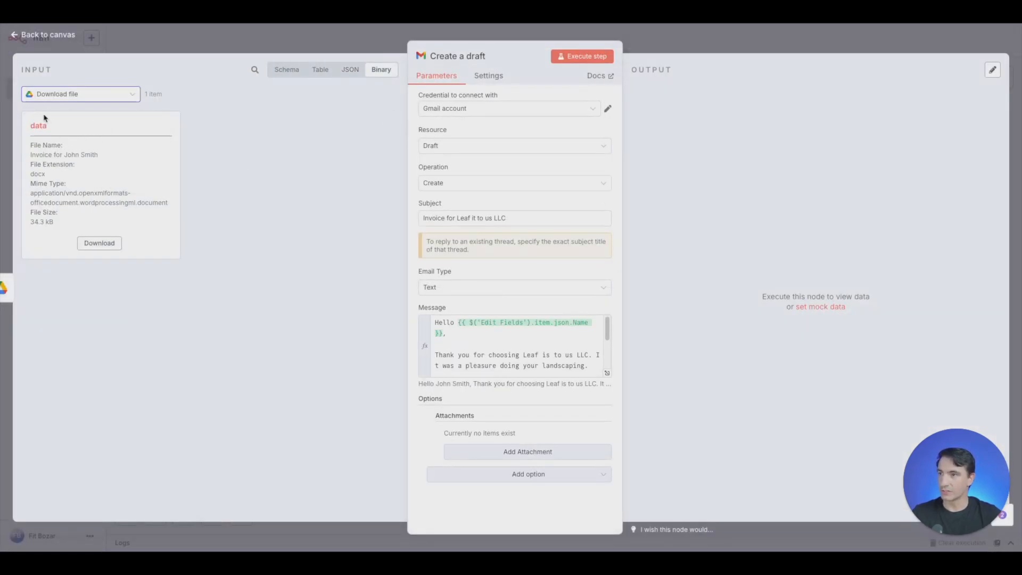
pyautogui.click(512, 453)
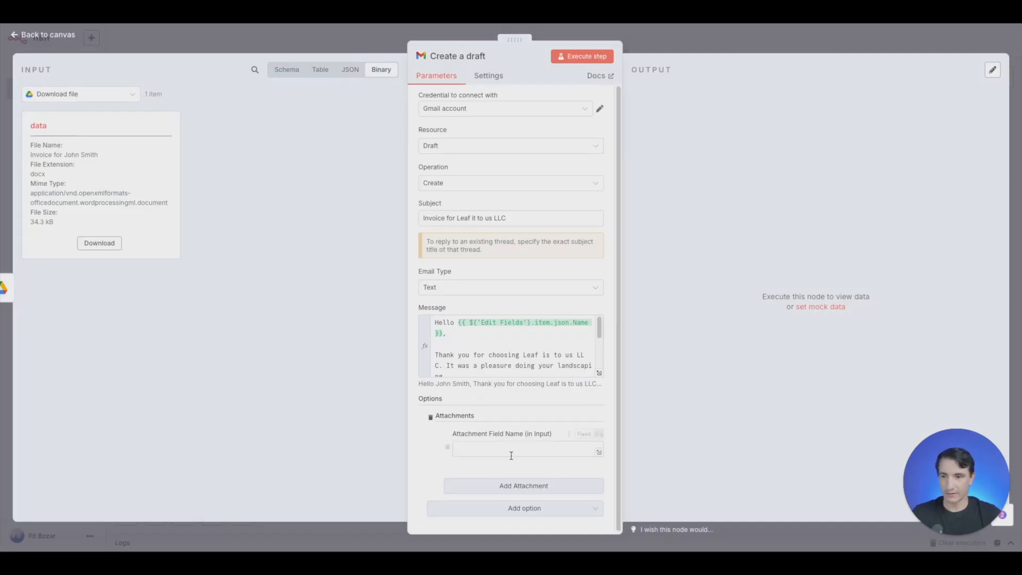
pyautogui.click(599, 434)
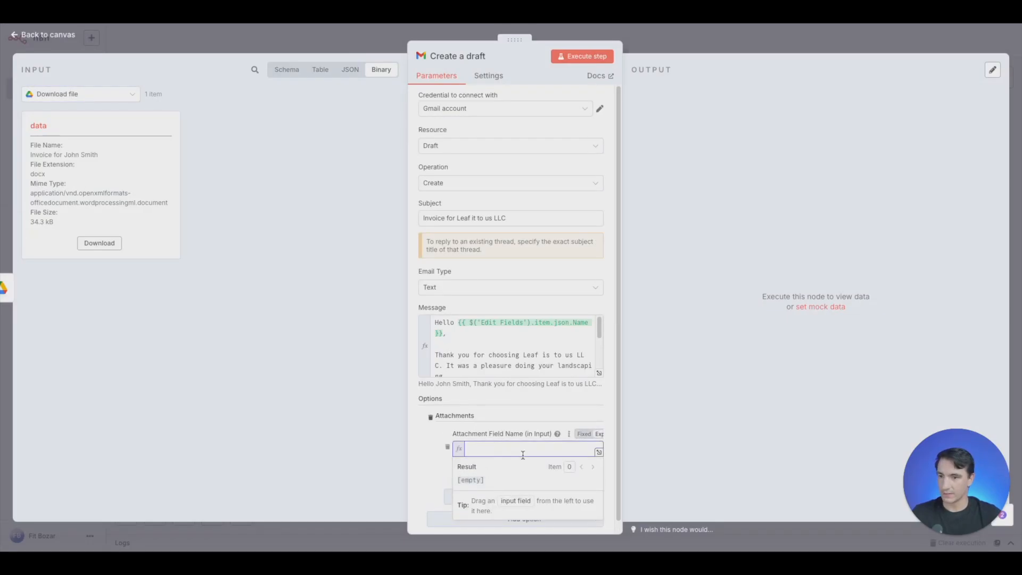
pyautogui.click(583, 433)
pyautogui.write('data')
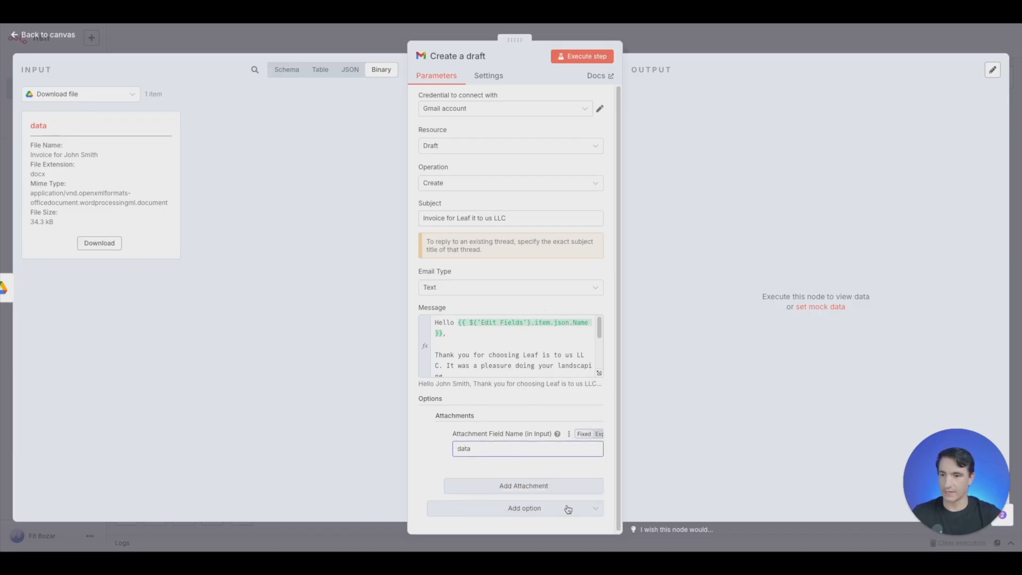
pyautogui.click(580, 58)
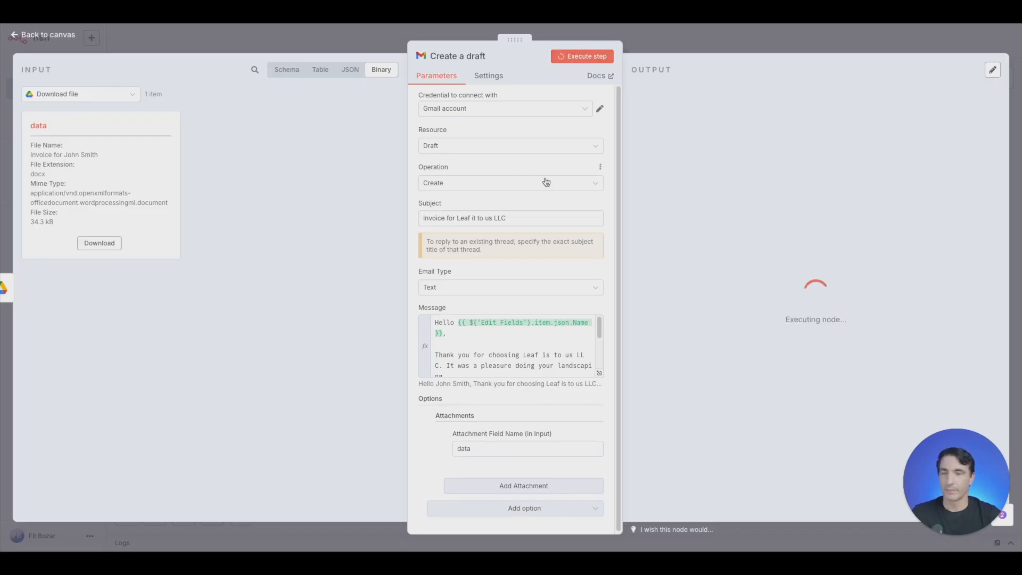